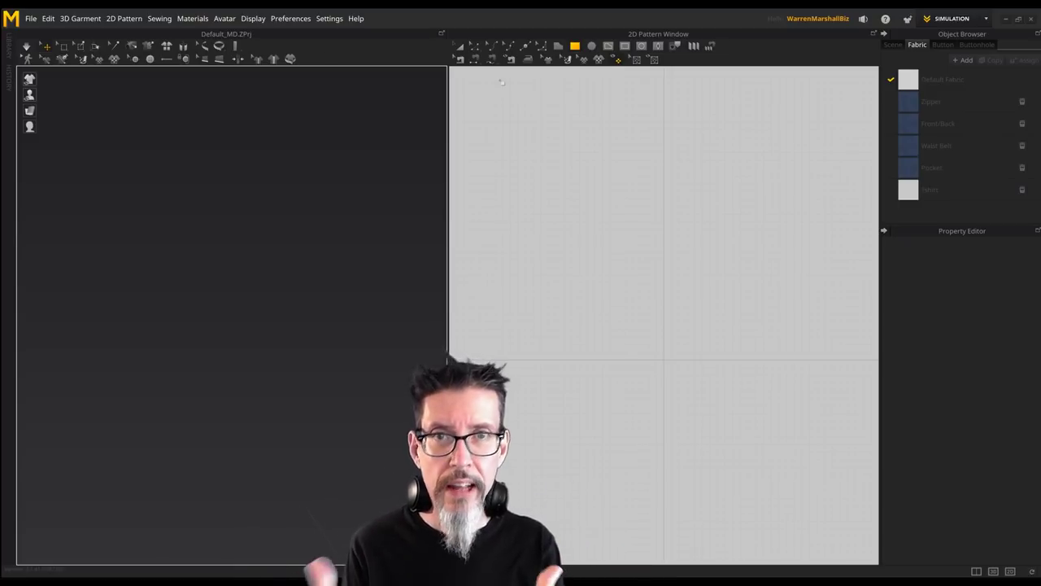
# Create a rectangular pattern 50 cm wide and 30 cm high in the 2D pattern area.
pyautogui.click(531, 192)
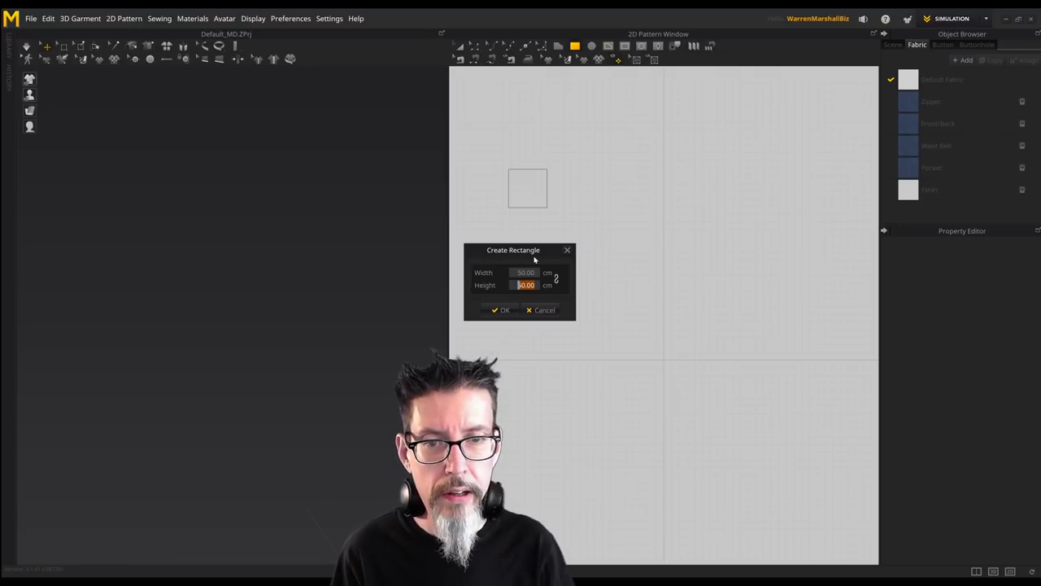
pyautogui.write('30')
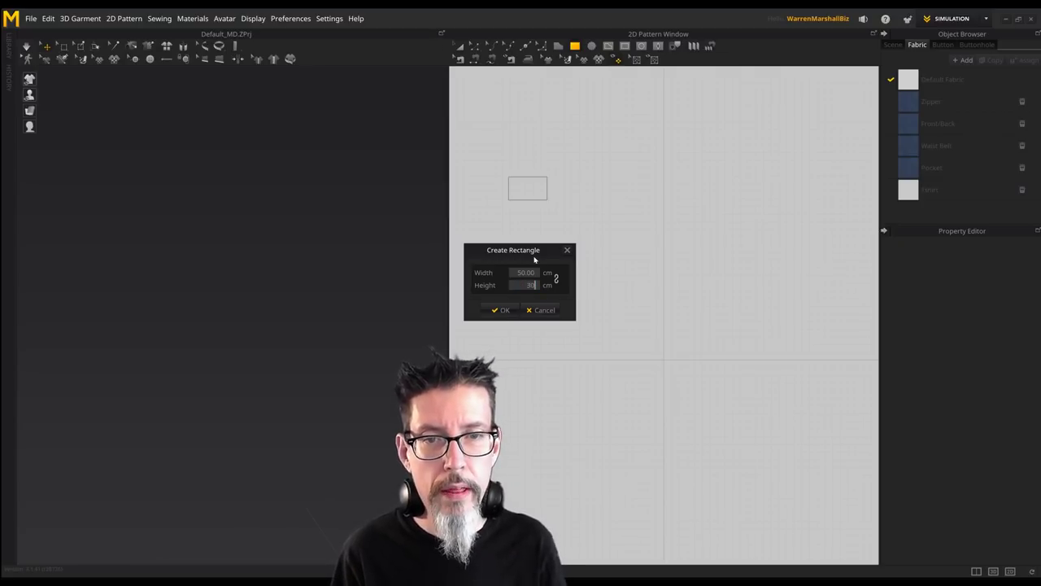
pyautogui.click(501, 310)
pyautogui.scroll(5, 526, 180)
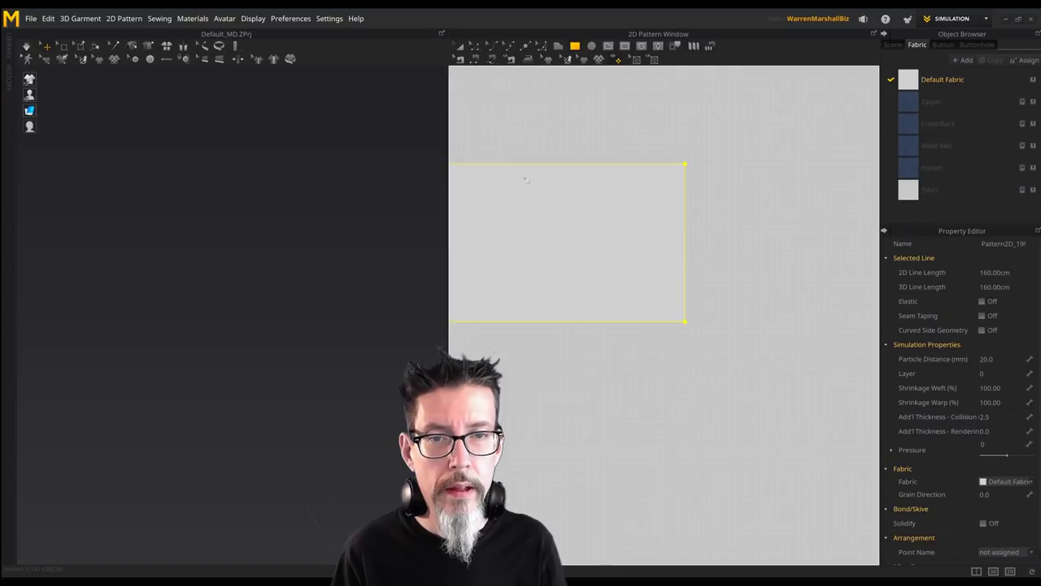
# Lower the rectangular pattern in the 3D scene so that it hangs just above the floor grid.
pyautogui.scroll(-3, 527, 180)
pyautogui.moveTo(324, 174); pyautogui.dragTo(304, 367, button='middle')
pyautogui.moveTo(304, 342); pyautogui.dragTo(350, 232, button='right')
pyautogui.moveTo(628, 197); pyautogui.dragTo(656, 223, button='middle')
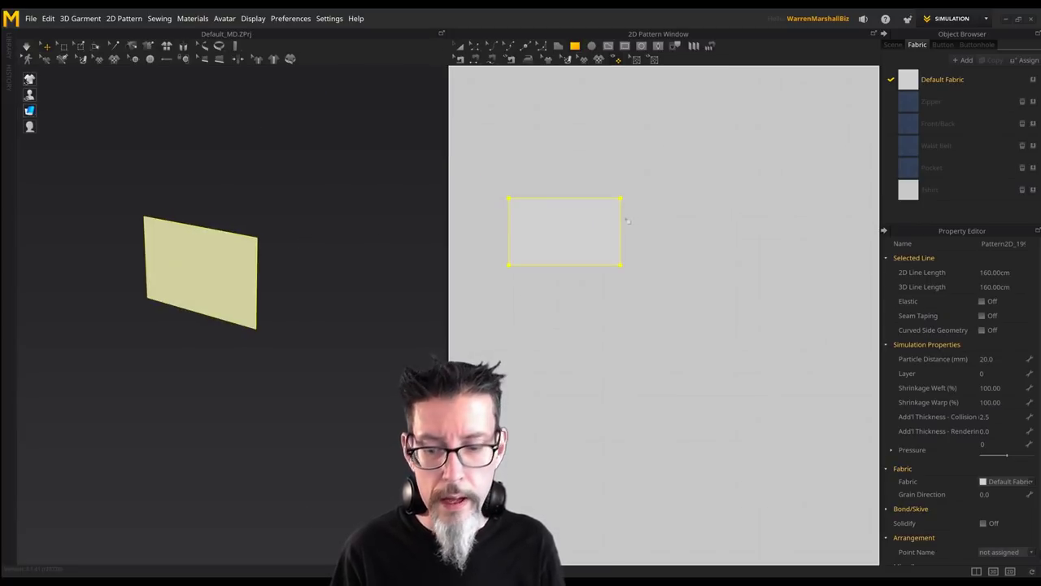
pyautogui.scroll(-5, 247, 304)
pyautogui.moveTo(263, 349); pyautogui.dragTo(240, 214, button='middle')
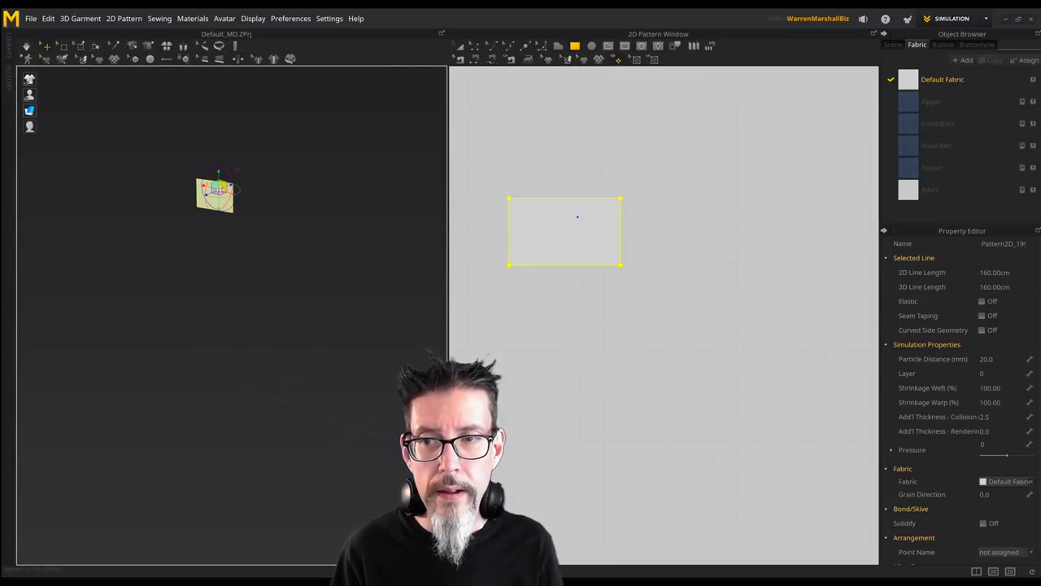
pyautogui.moveTo(190, 249); pyautogui.dragTo(272, 230, button='middle')
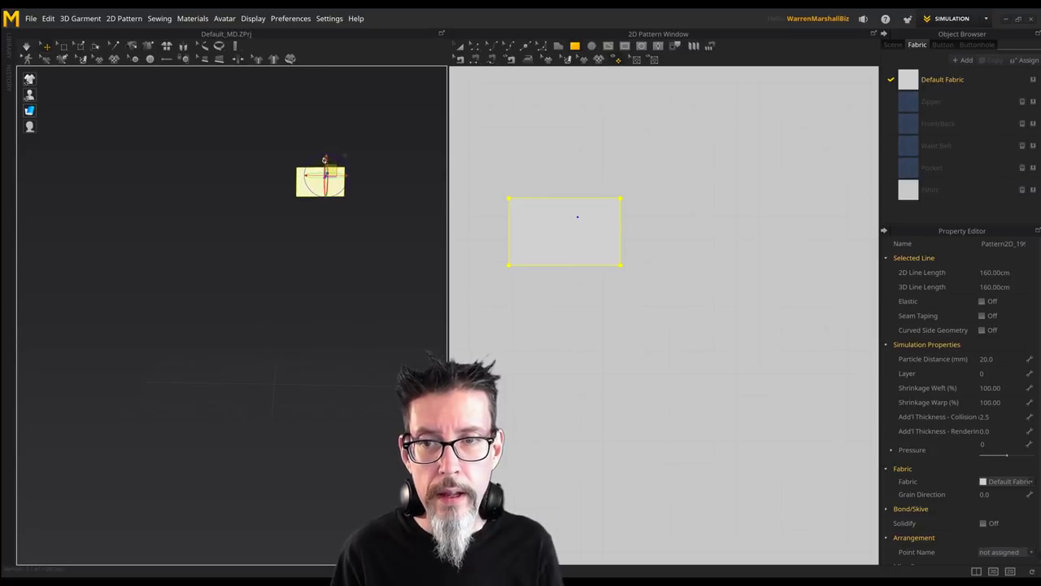
pyautogui.scroll(-5, 531, 276)
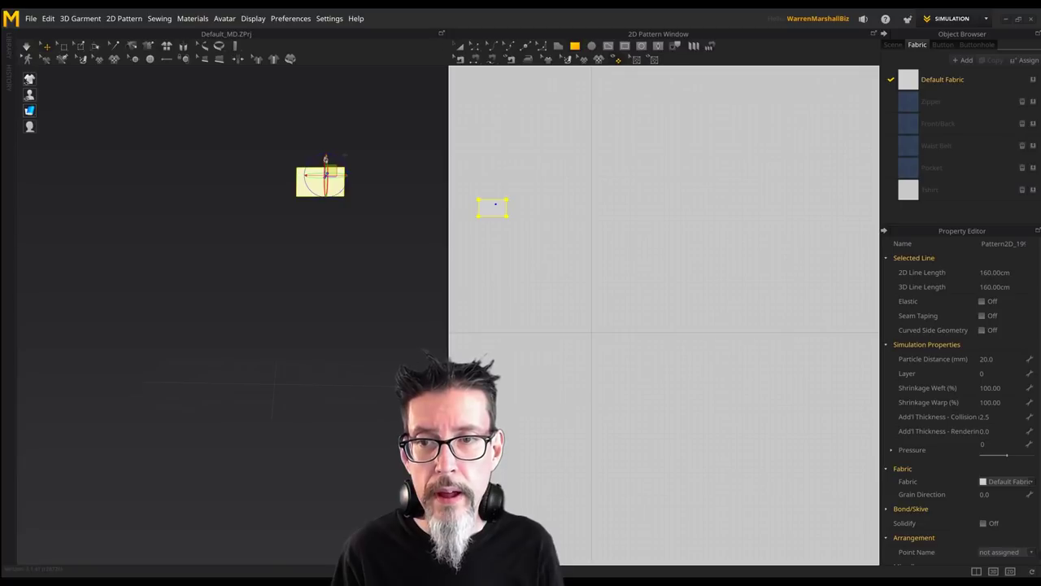
pyautogui.moveTo(343, 154); pyautogui.dragTo(327, 295, button='middle')
pyautogui.moveTo(328, 297); pyautogui.dragTo(395, 286, button='right')
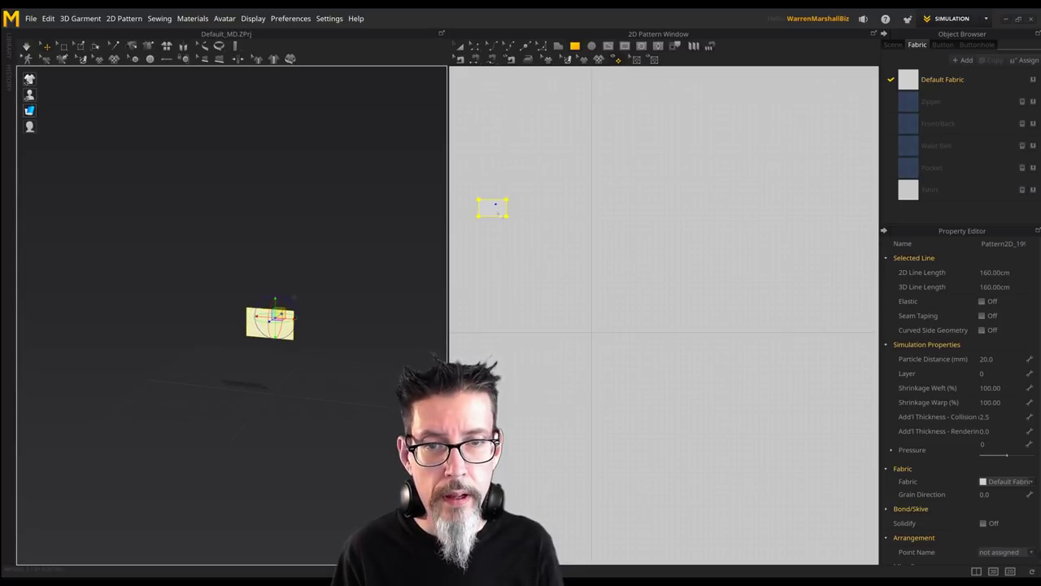
# Duplicate the rectangular pattern and place the copy level beside the original in the 2D layout.
pyautogui.click(491, 206)
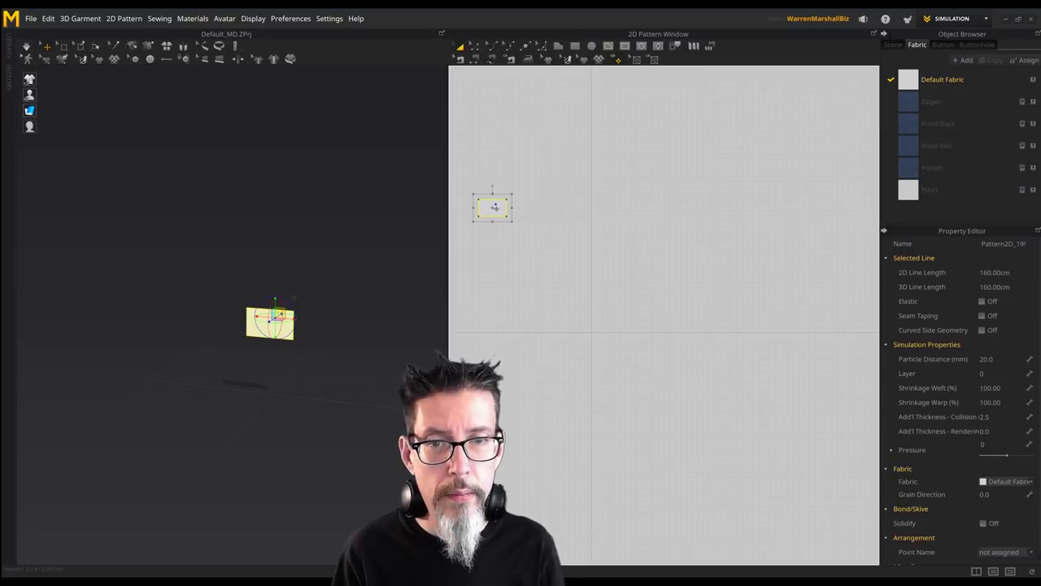
pyautogui.scroll(5, 579, 303)
pyautogui.moveTo(579, 303); pyautogui.dragTo(670, 294)
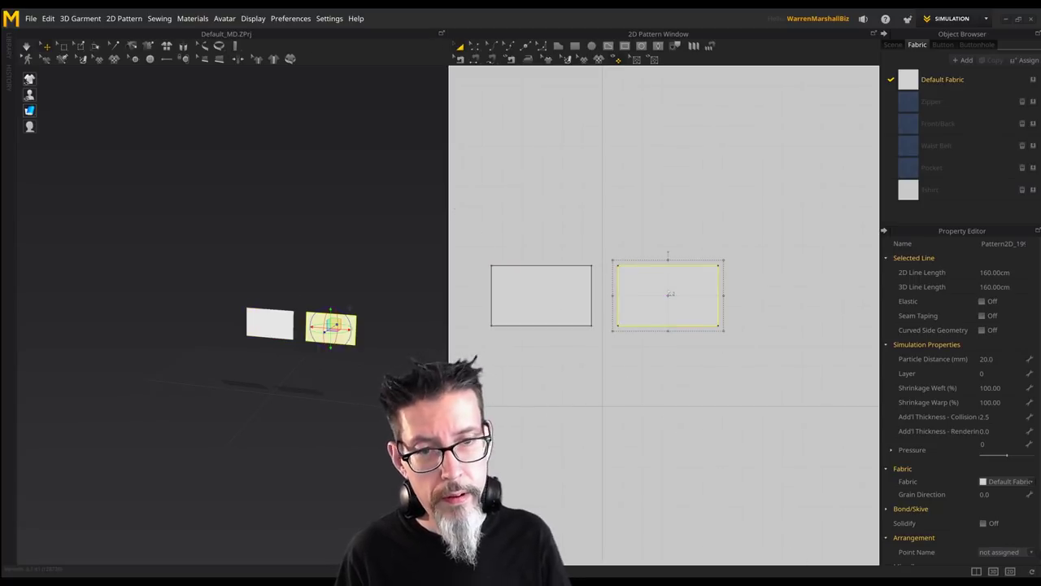
# Move the duplicate panel in 3D so it stands parallel to and directly opposite the original, with a gap between them.
pyautogui.moveTo(375, 256); pyautogui.dragTo(238, 320, button='right')
pyautogui.press('2')
pyautogui.moveTo(222, 331); pyautogui.dragTo(268, 259)
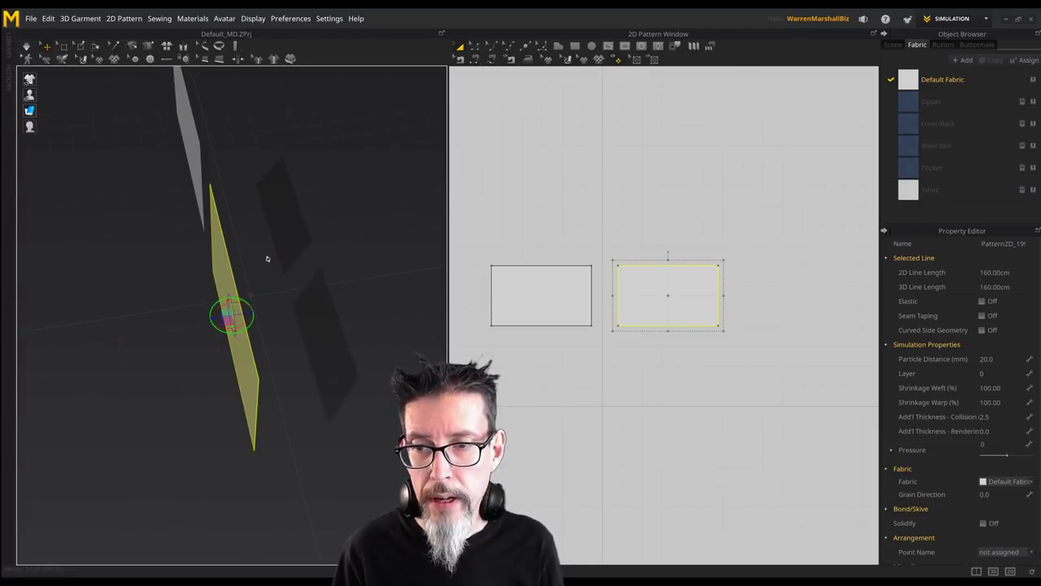
pyautogui.moveTo(264, 255); pyautogui.dragTo(232, 319, button='right')
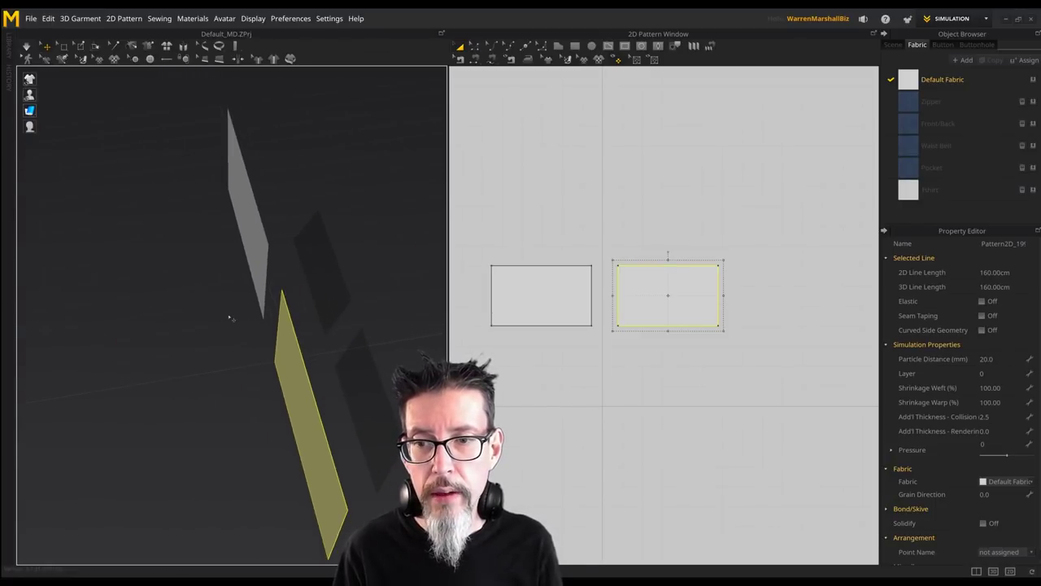
pyautogui.moveTo(275, 366); pyautogui.dragTo(389, 251, button='right')
pyautogui.click(343, 259)
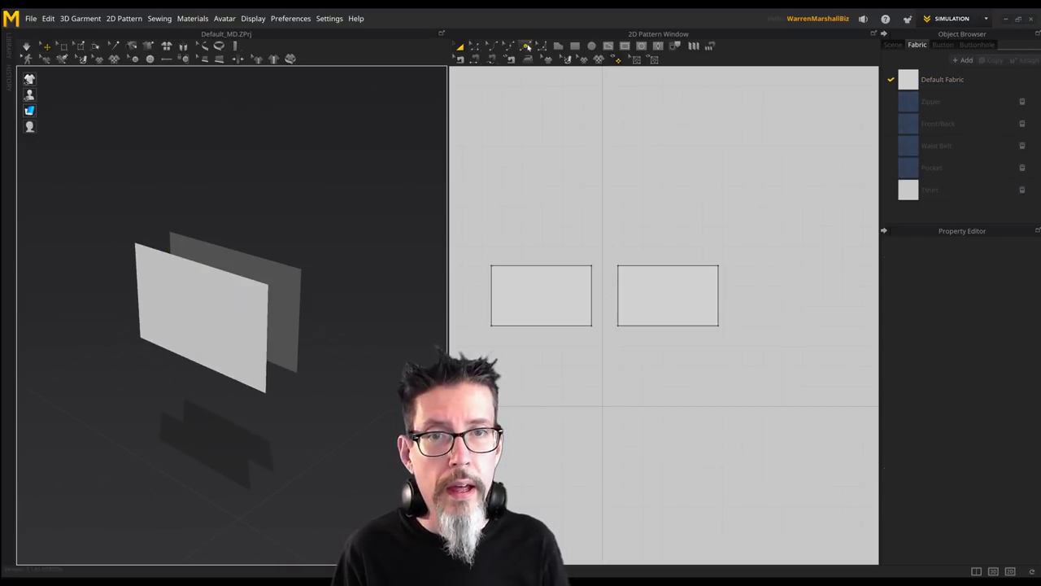
# Sew the two rectangles together along their matching top, inner side, outer side and bottom edges.
pyautogui.click(477, 59)
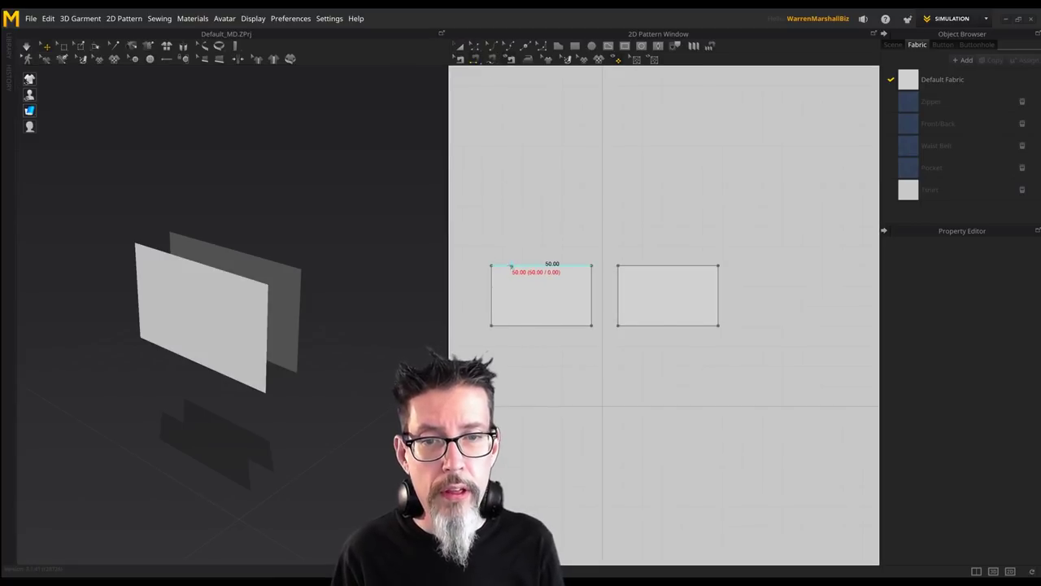
pyautogui.click(699, 267)
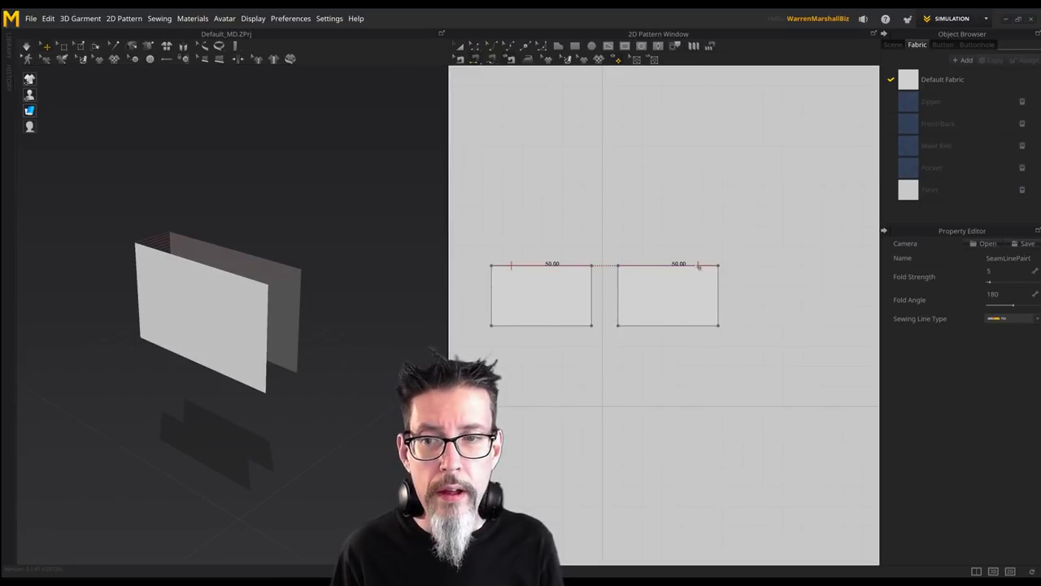
pyautogui.click(620, 280)
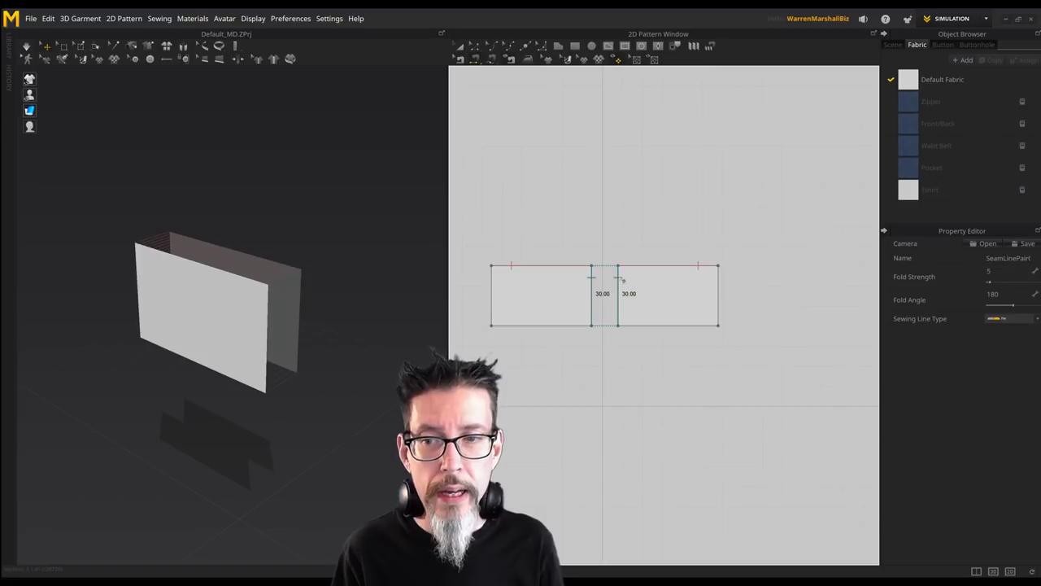
pyautogui.click(720, 282)
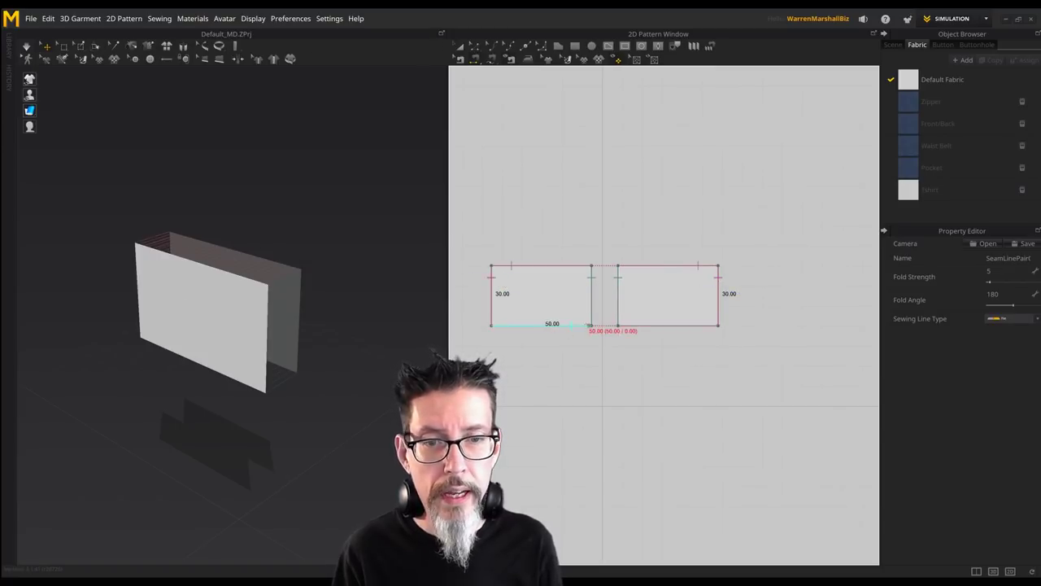
pyautogui.click(697, 327)
pyautogui.moveTo(244, 313)
pyautogui.mouseDown(button='right')
pyautogui.moveTo(295, 273)
pyautogui.moveTo(312, 284)
pyautogui.moveTo(284, 309)
pyautogui.moveTo(233, 304)
pyautogui.moveTo(242, 312)
pyautogui.mouseUp(button='right')
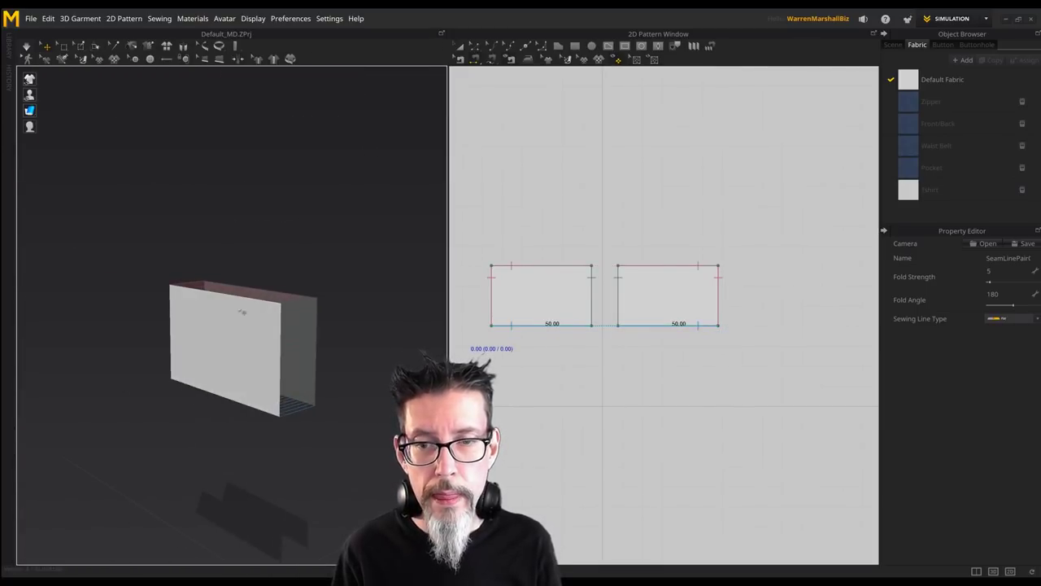
# Rotate both sewn panels together to lie flat in 3D, and simulate them to close the seams.
pyautogui.click(458, 47)
pyautogui.moveTo(469, 219); pyautogui.dragTo(738, 371)
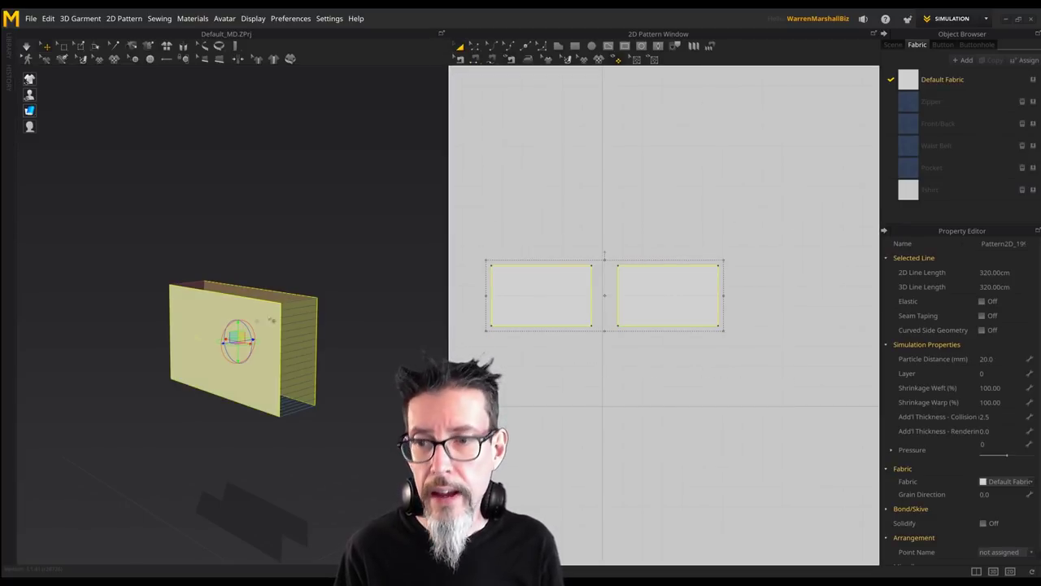
pyautogui.moveTo(221, 337); pyautogui.dragTo(246, 287, button='right')
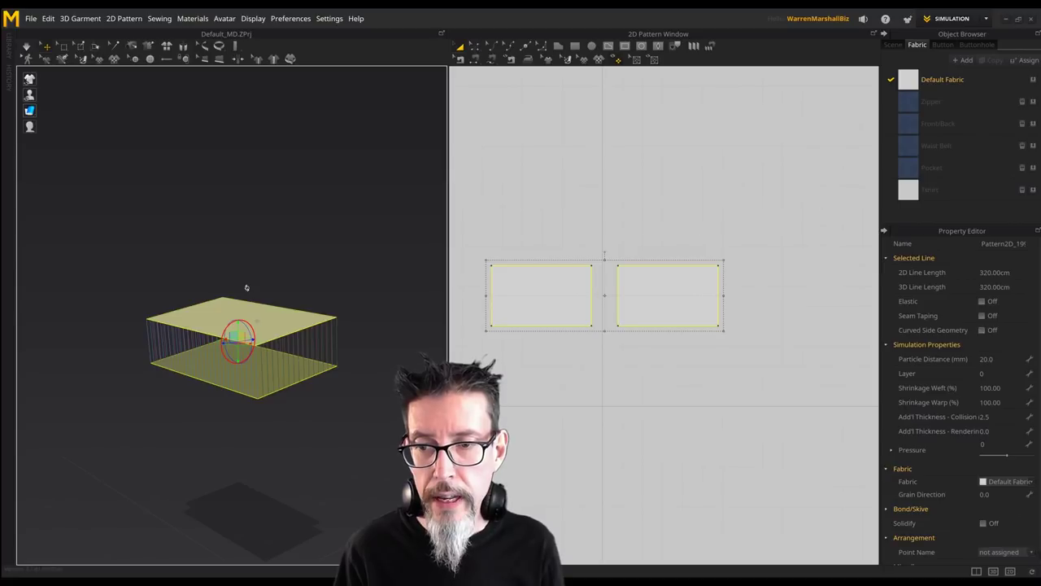
pyautogui.press('space')
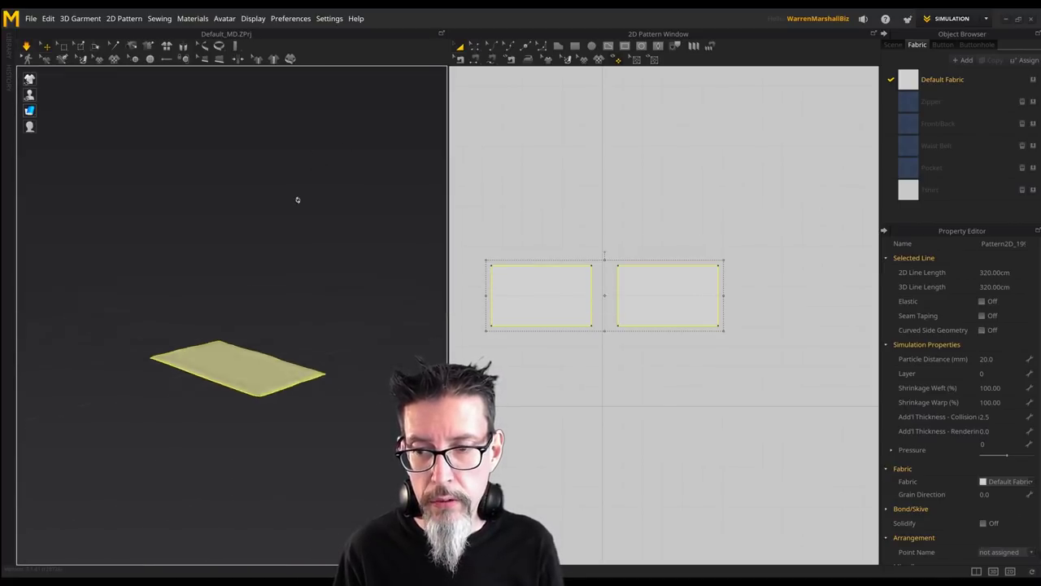
pyautogui.moveTo(298, 199); pyautogui.dragTo(349, 244, button='right')
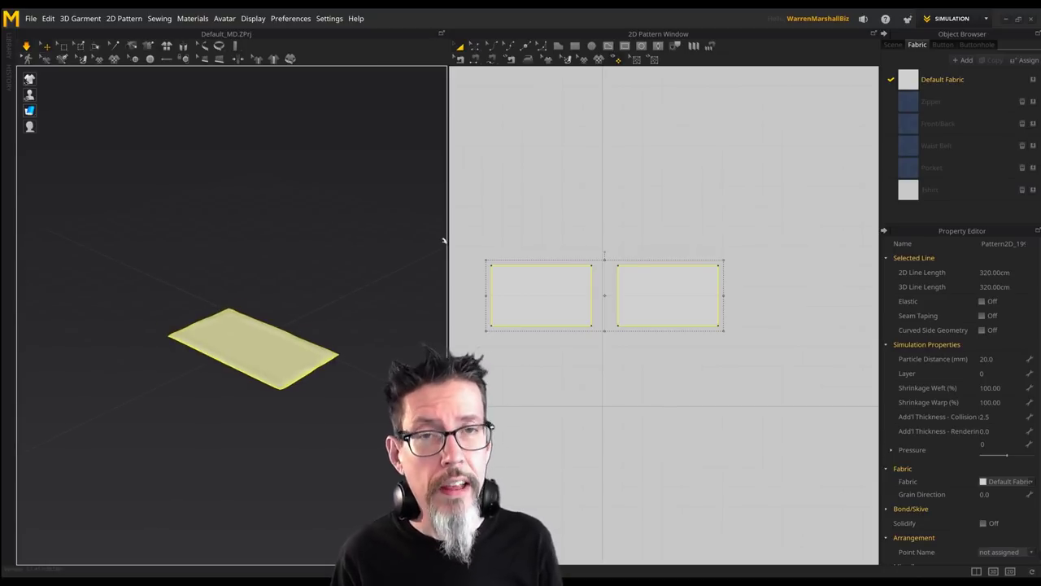
# Set the pressure of both panels to 2 and simulate to inflate them into a pillow.
pyautogui.click(997, 444)
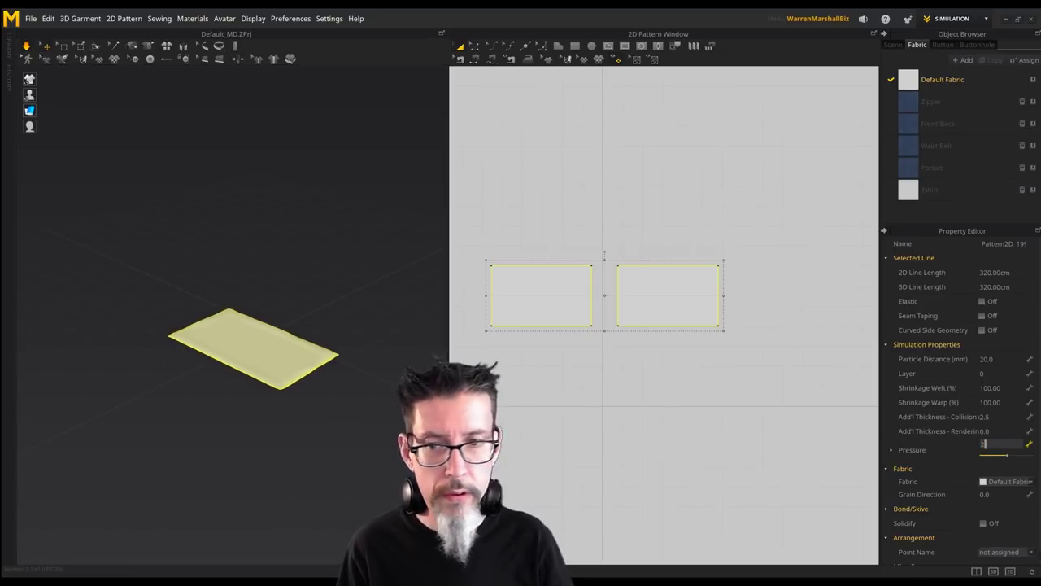
pyautogui.write('2')
pyautogui.press('Return')
pyautogui.moveTo(341, 290); pyautogui.dragTo(342, 278, button='right')
pyautogui.press('space')
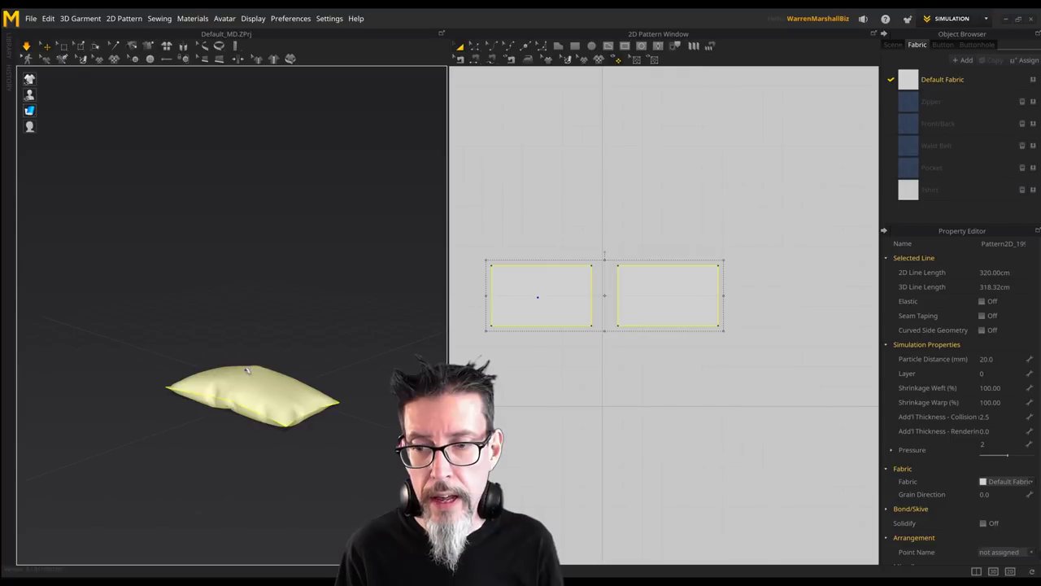
pyautogui.moveTo(255, 379); pyautogui.dragTo(252, 384)
pyautogui.moveTo(276, 347)
pyautogui.mouseDown(button='right')
pyautogui.moveTo(274, 377)
pyautogui.moveTo(283, 350)
pyautogui.mouseUp(button='right')
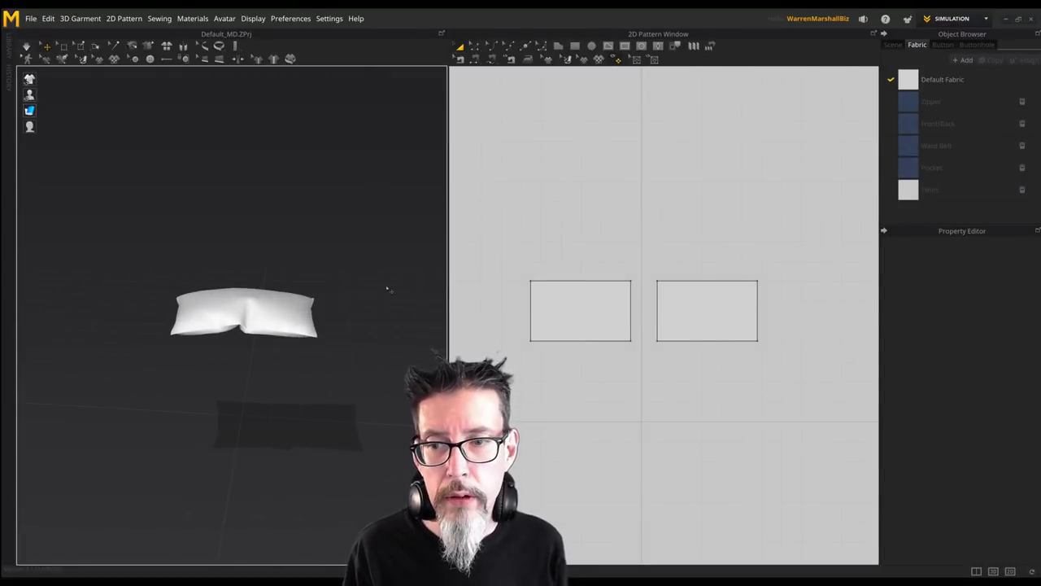
# Copy both pillow panels and paste them directly above the originals in the 2D layout.
pyautogui.moveTo(497, 233); pyautogui.dragTo(808, 403)
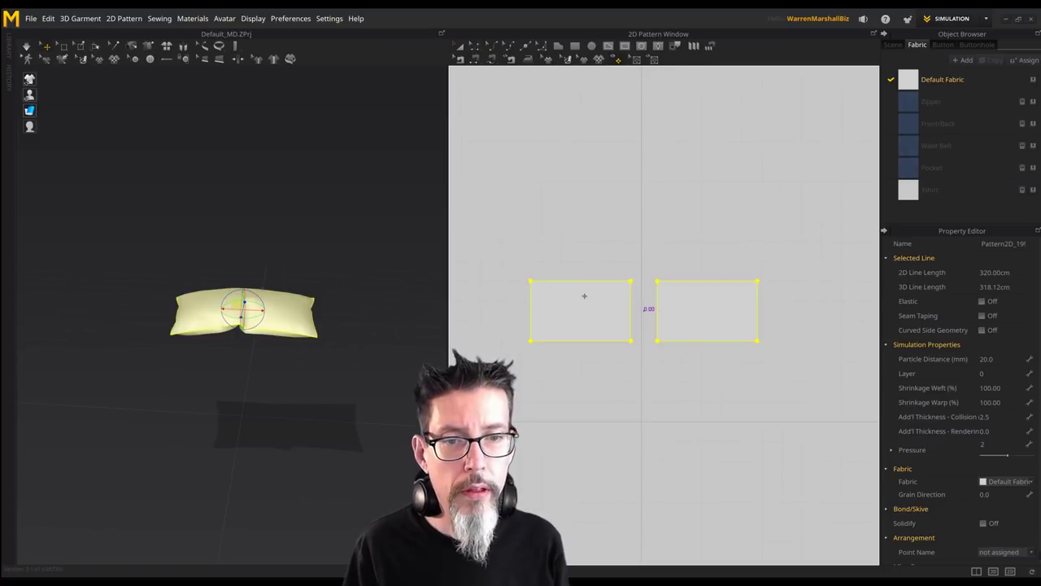
pyautogui.hotkey('ctrl', 'v')
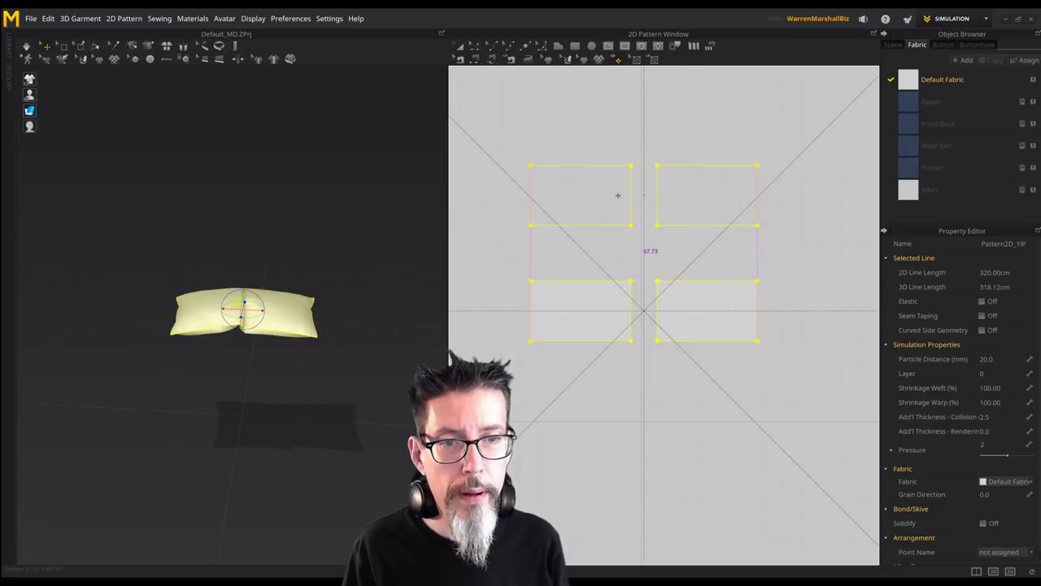
pyautogui.click(621, 198)
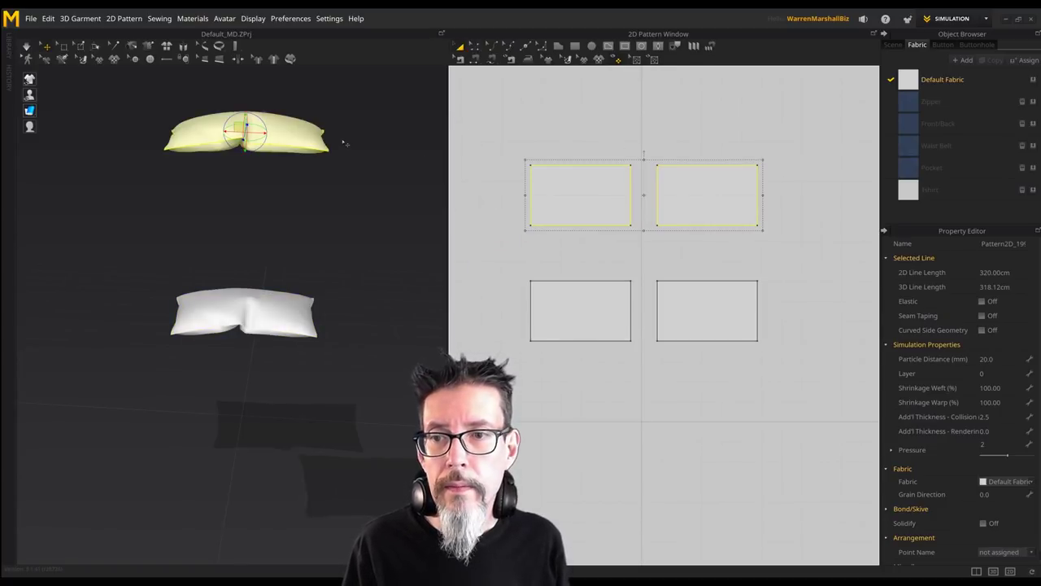
# Move the lower panel of the copied pillow down in 3D to just beneath the original pillow.
pyautogui.moveTo(343, 143); pyautogui.dragTo(339, 204, button='right')
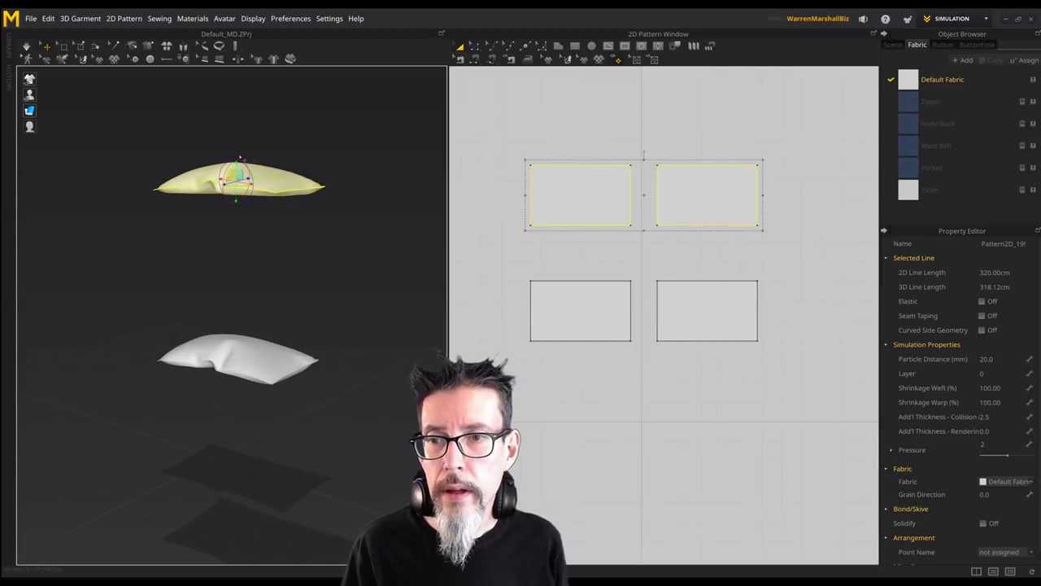
pyautogui.hotkey('ctrl', 'f')
pyautogui.hotkey('ctrl', 'y')
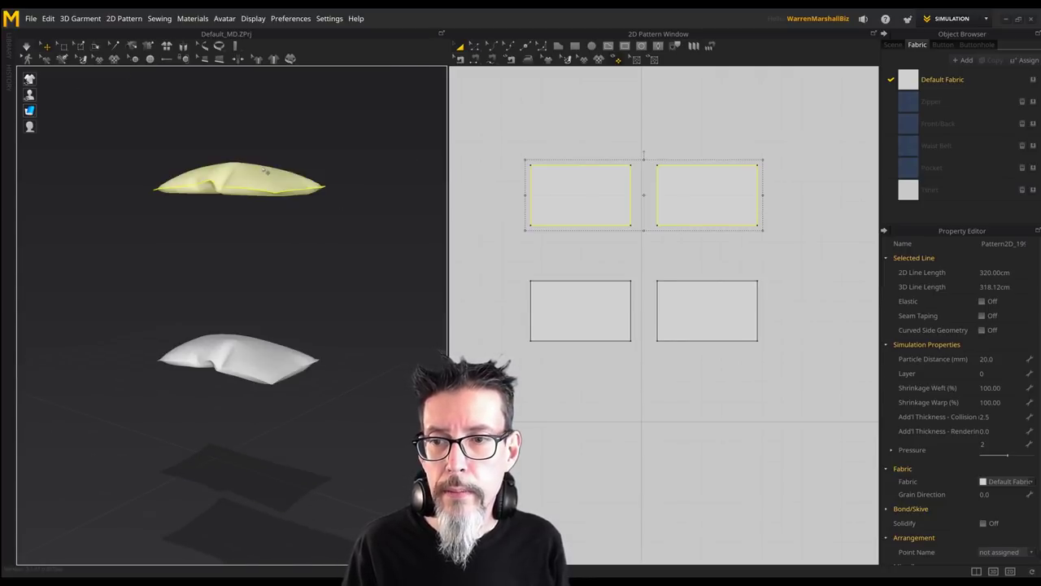
pyautogui.click(250, 177)
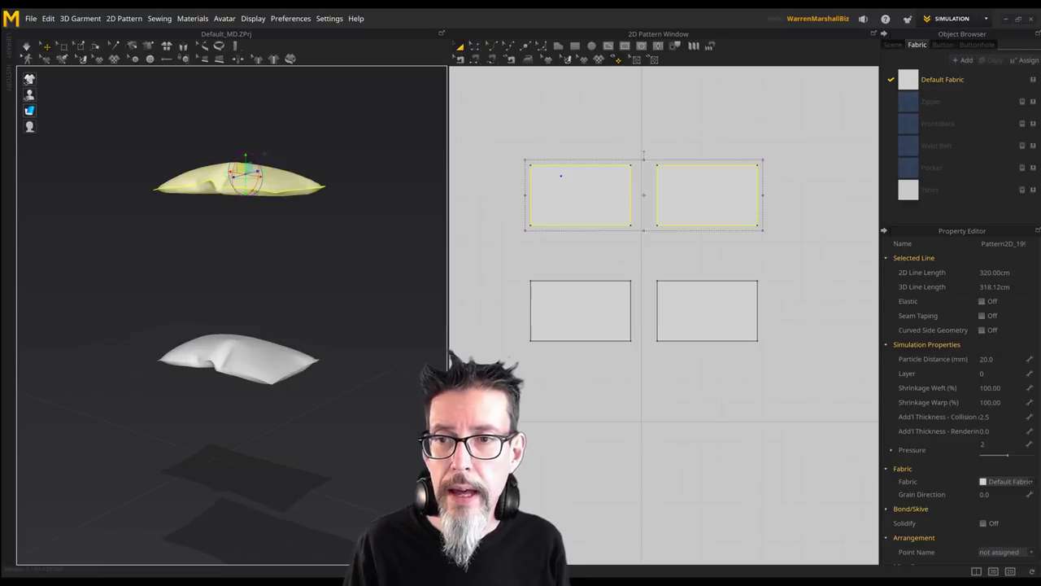
pyautogui.click(259, 195)
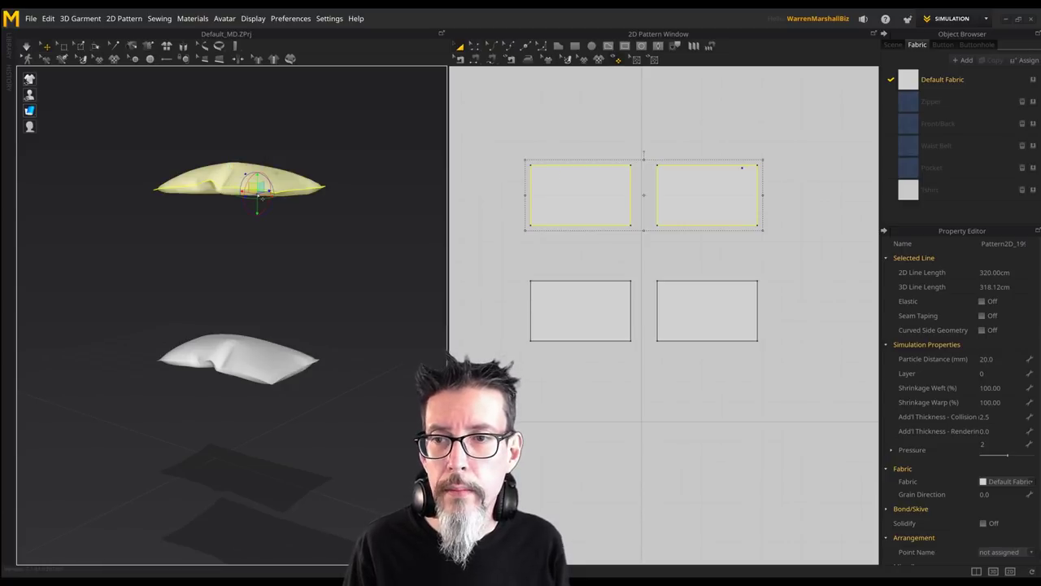
pyautogui.click(221, 210)
pyautogui.click(226, 195)
pyautogui.moveTo(222, 201); pyautogui.dragTo(236, 404)
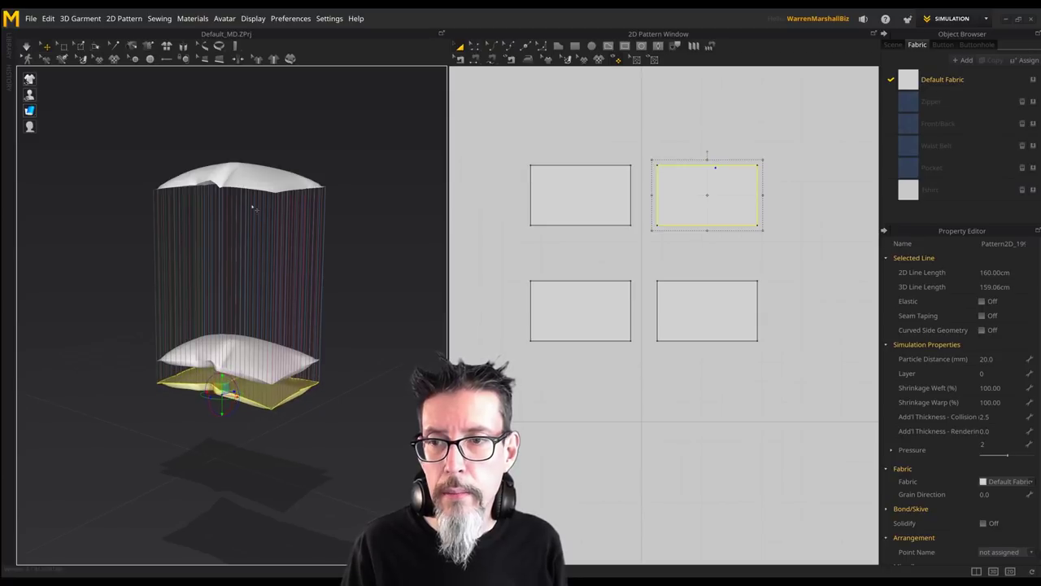
# Lower the copied pillow's upper panel to just above the original pillow, and select both outer panels.
pyautogui.click(252, 174)
pyautogui.moveTo(250, 160); pyautogui.dragTo(251, 315)
pyautogui.moveTo(270, 284); pyautogui.dragTo(280, 284, button='right')
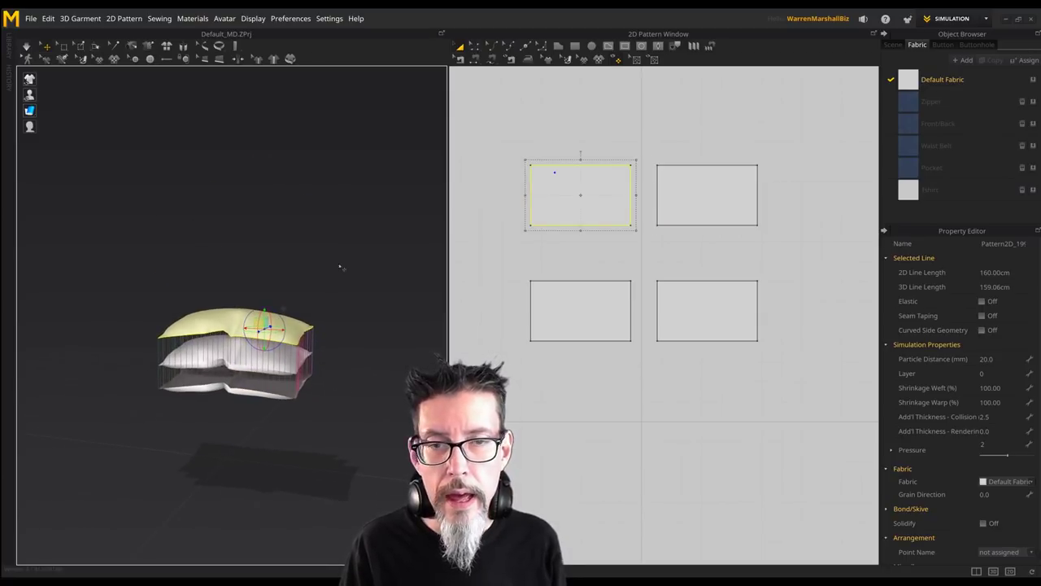
pyautogui.moveTo(491, 131); pyautogui.dragTo(797, 251)
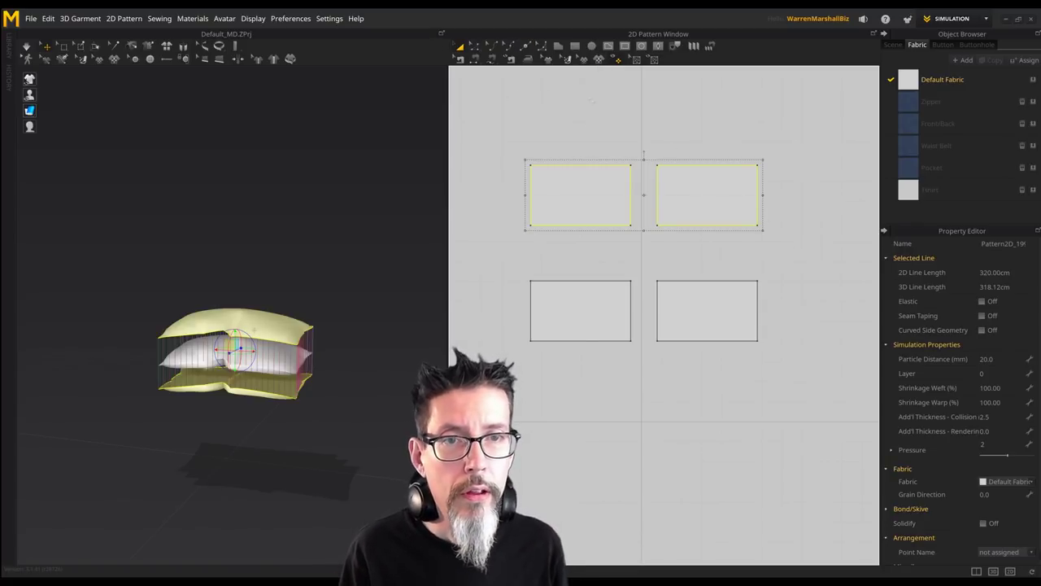
# Offset the pattern outlines of both outer panels outward by 4 cm with default corners.
pyautogui.rightClick(573, 165)
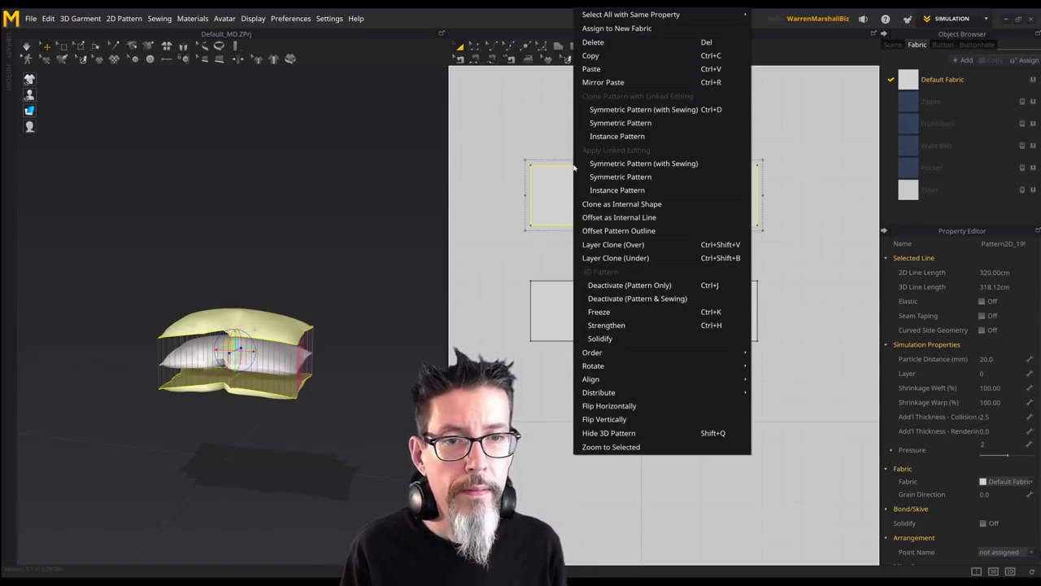
pyautogui.click(626, 231)
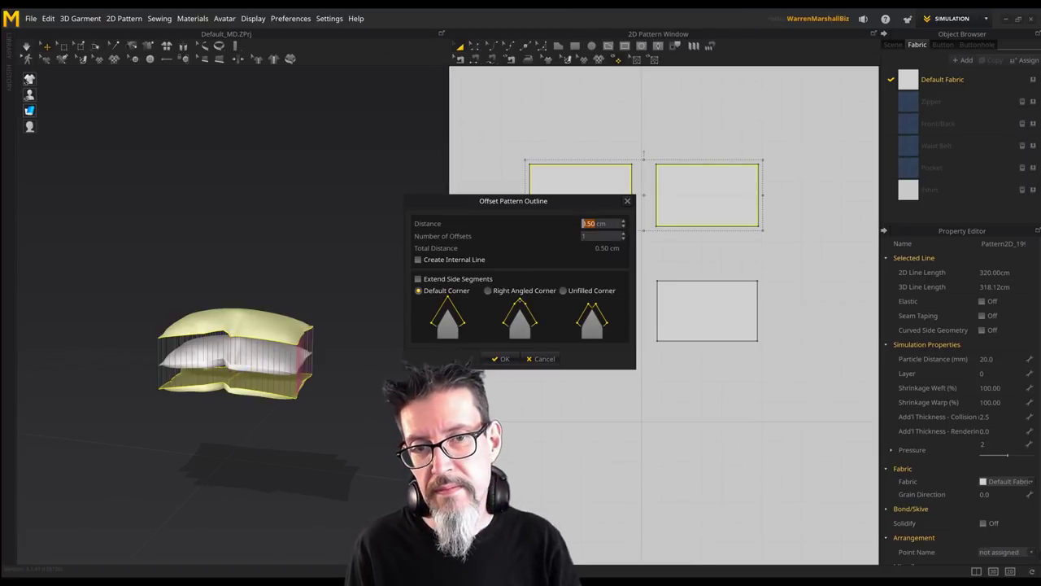
pyautogui.write('4.')
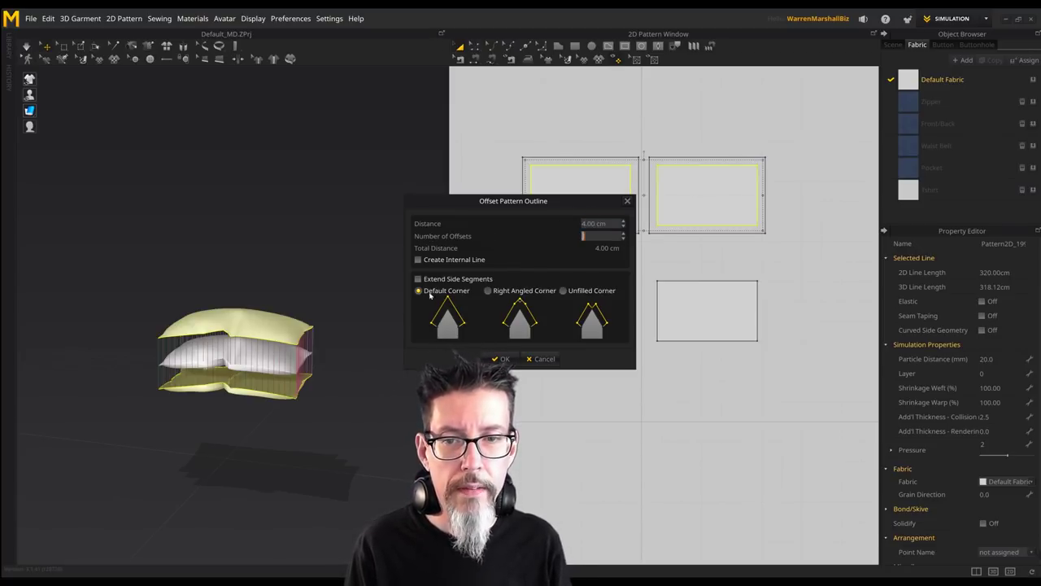
pyautogui.click(502, 359)
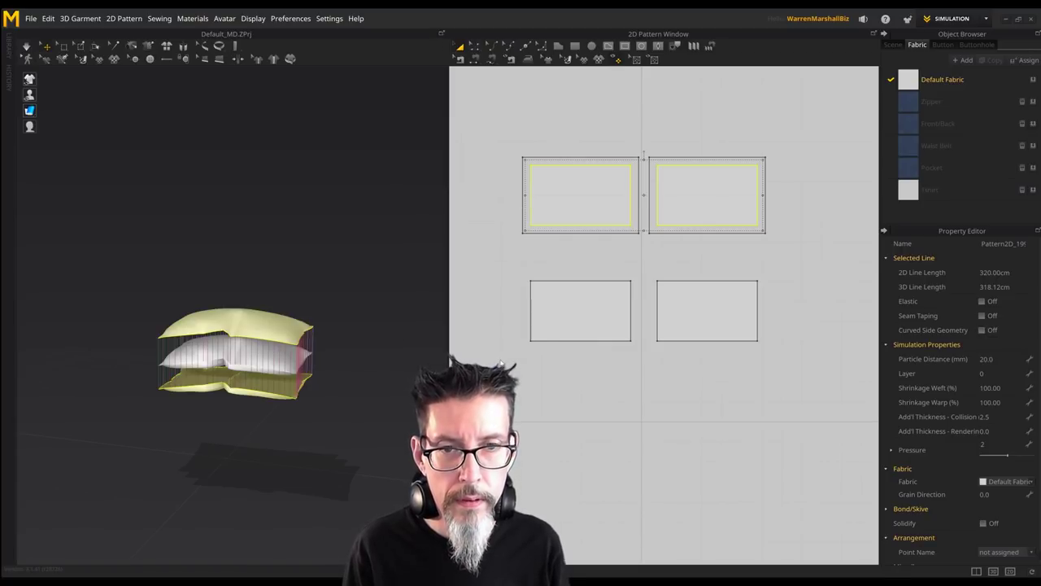
pyautogui.click(328, 272)
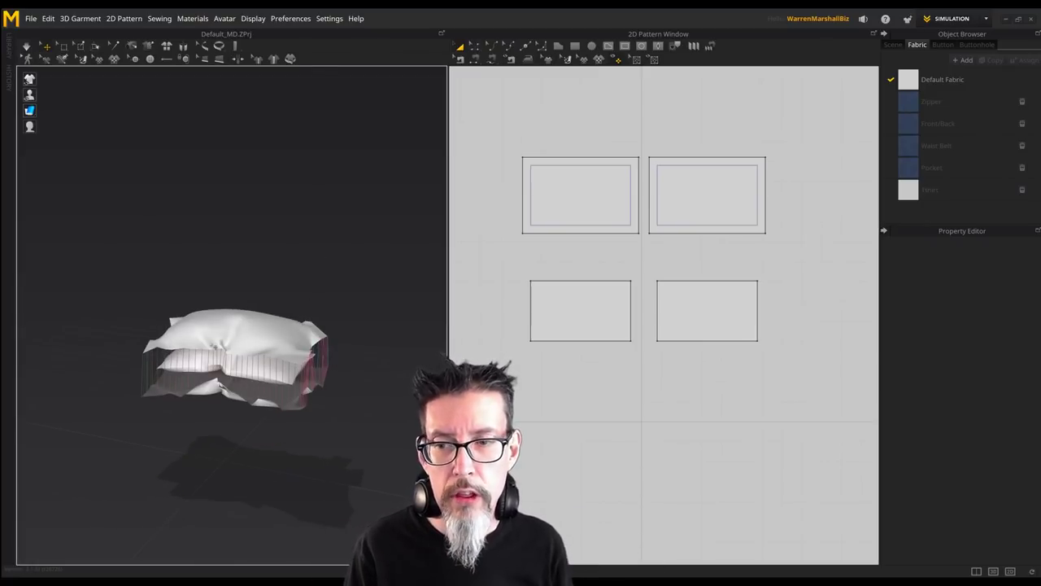
pyautogui.moveTo(275, 262); pyautogui.dragTo(288, 221, button='middle')
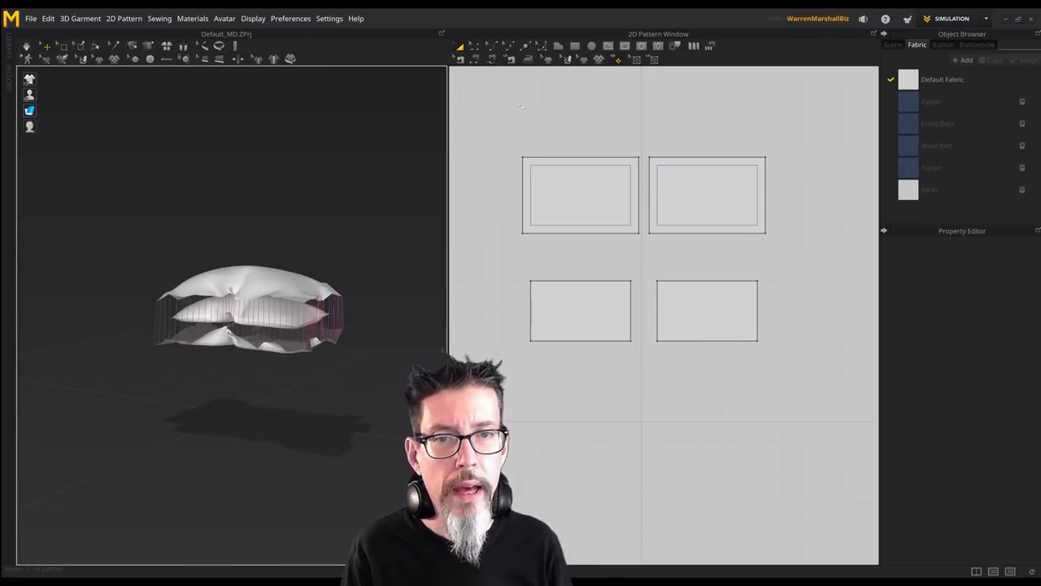
# Set the pressure of both enlarged outer panels to 0 and simulate them closing around the inner pillow.
pyautogui.moveTo(489, 108); pyautogui.dragTo(802, 243)
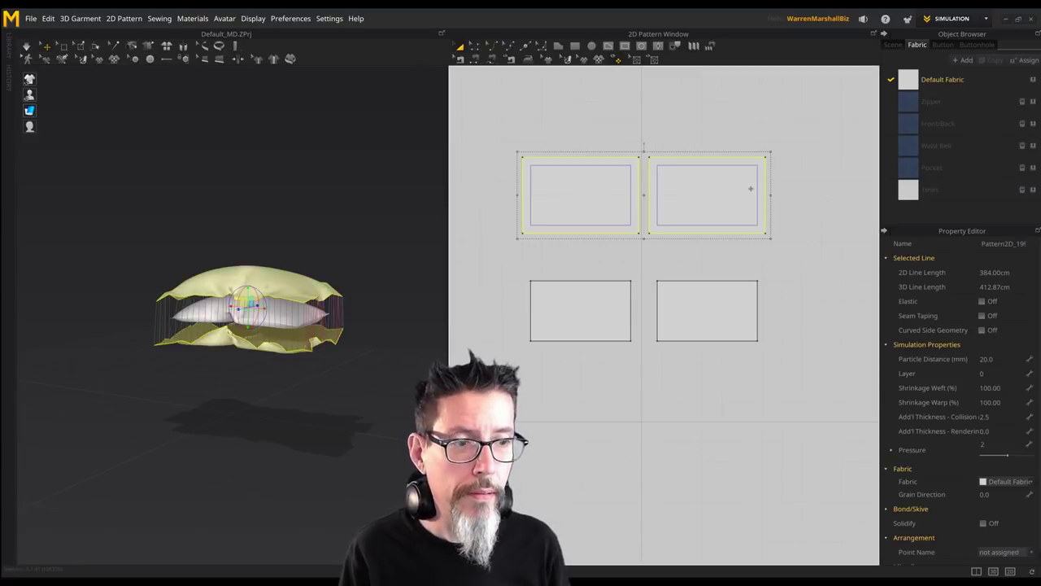
pyautogui.click(985, 444)
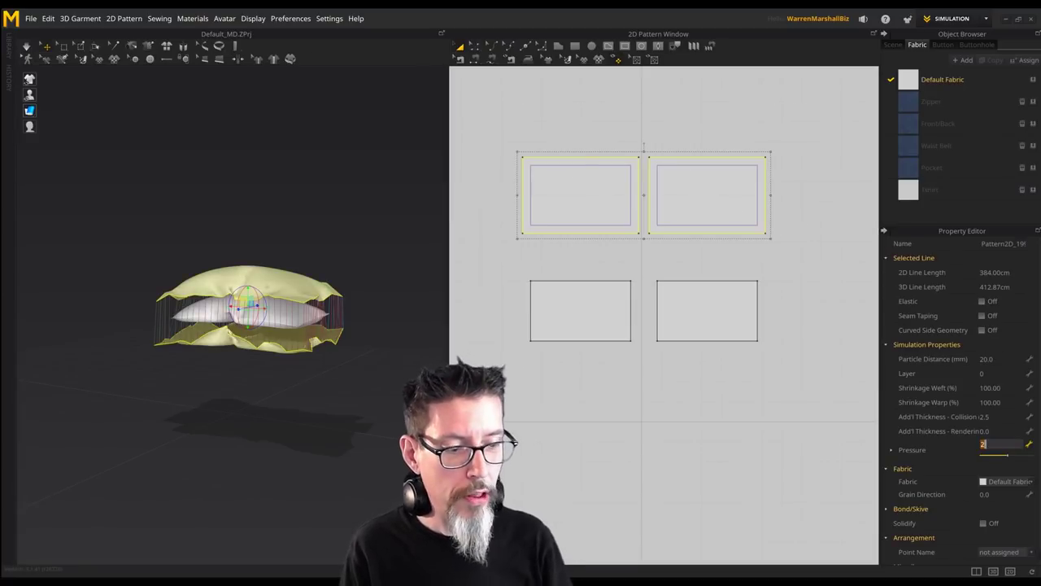
pyautogui.press('Return')
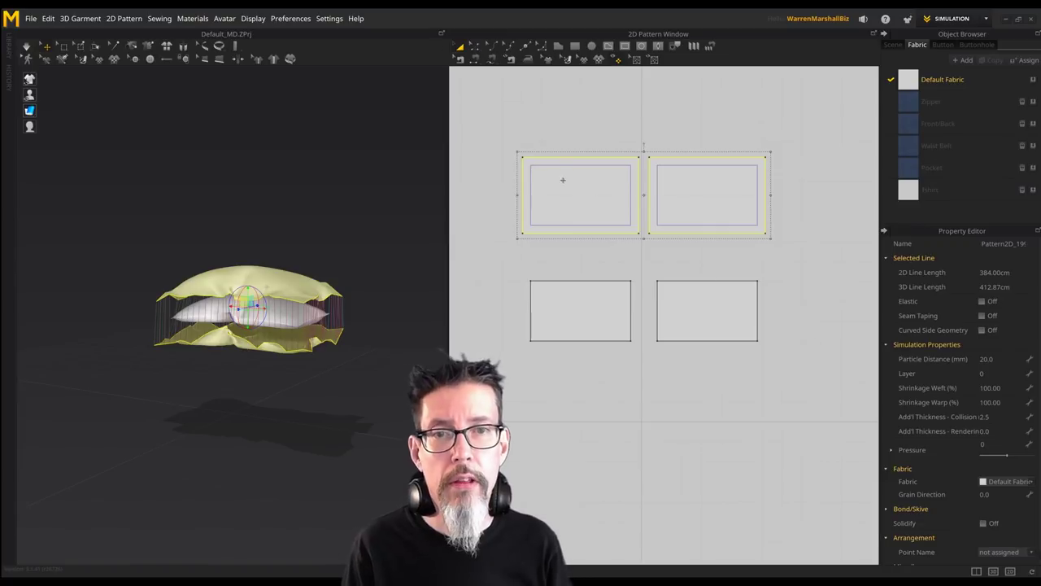
pyautogui.click(537, 120)
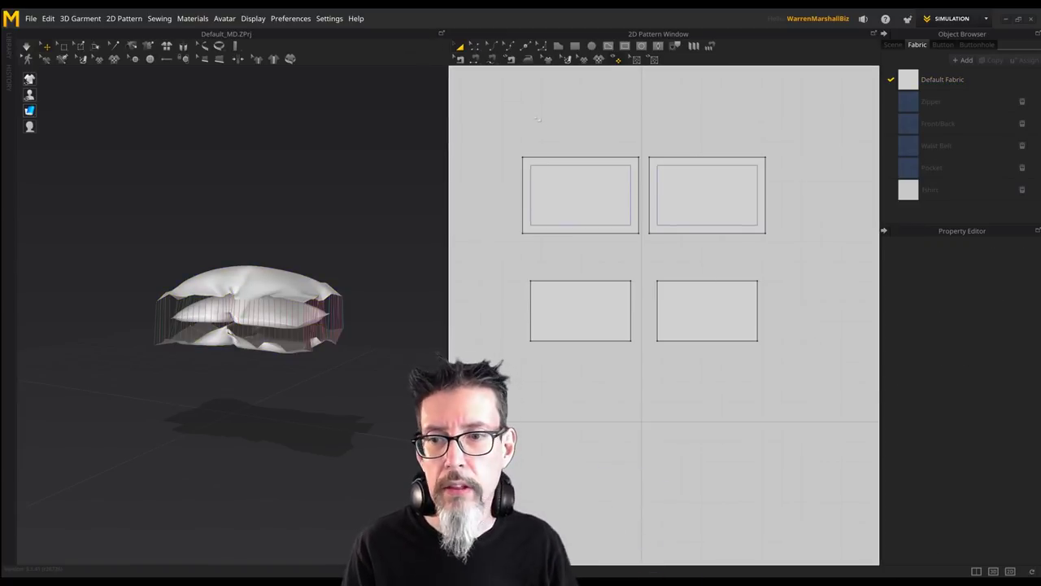
pyautogui.moveTo(313, 195); pyautogui.dragTo(311, 195, button='right')
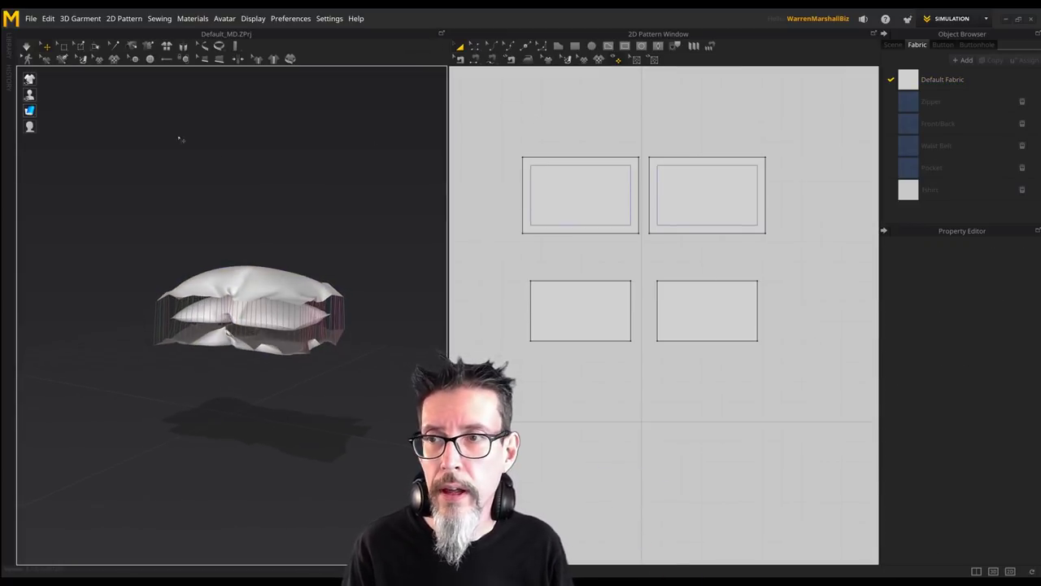
pyautogui.press('space')
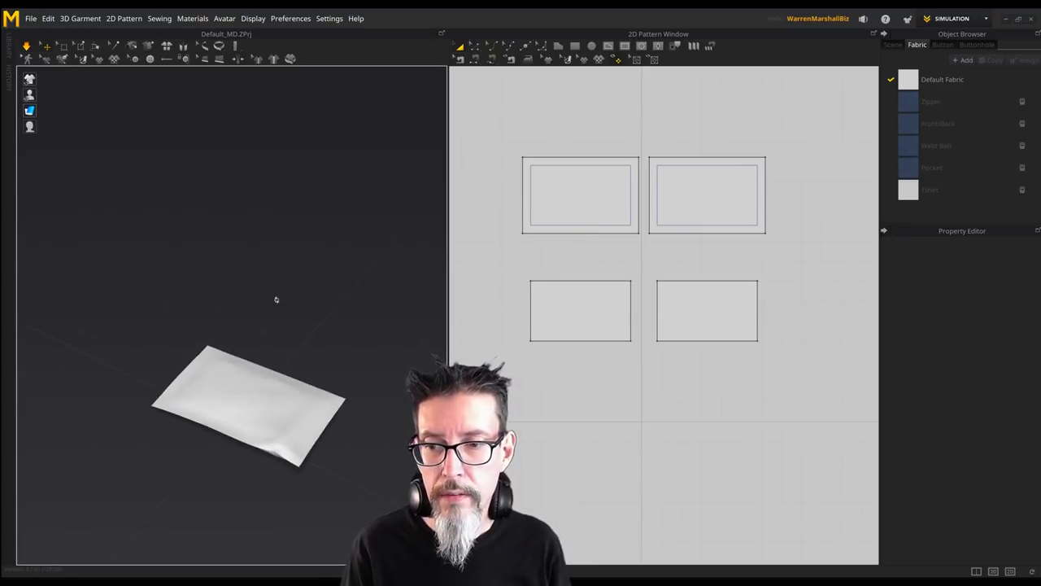
pyautogui.scroll(-3, 255, 393)
pyautogui.moveTo(263, 392); pyautogui.dragTo(289, 259, button='right')
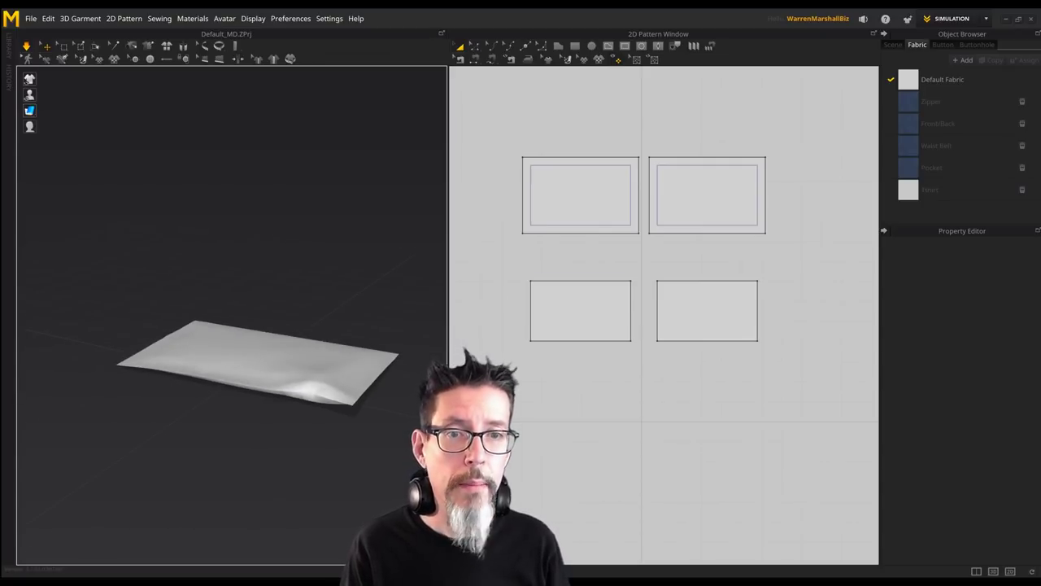
# Set the pressure of both inner panels to 6 to inflate the pillow inside its cover.
pyautogui.moveTo(494, 268); pyautogui.dragTo(747, 371)
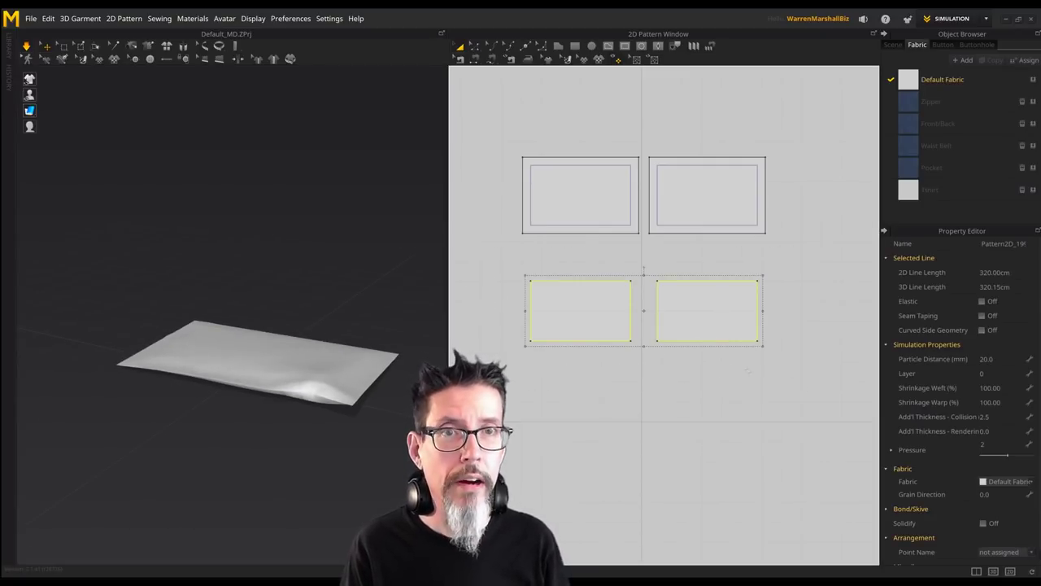
pyautogui.click(1000, 444)
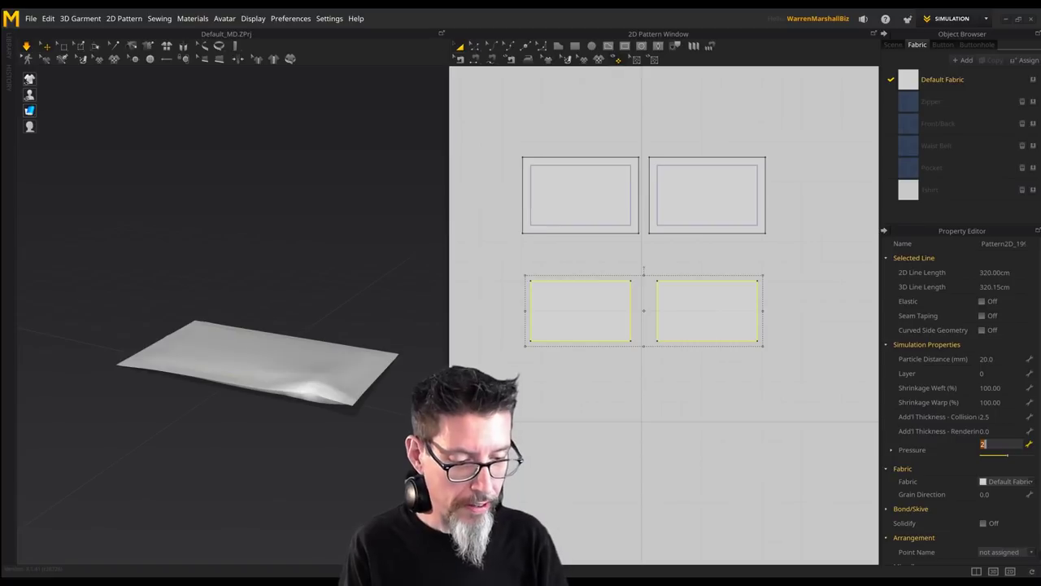
pyautogui.write('6')
pyautogui.press('Return')
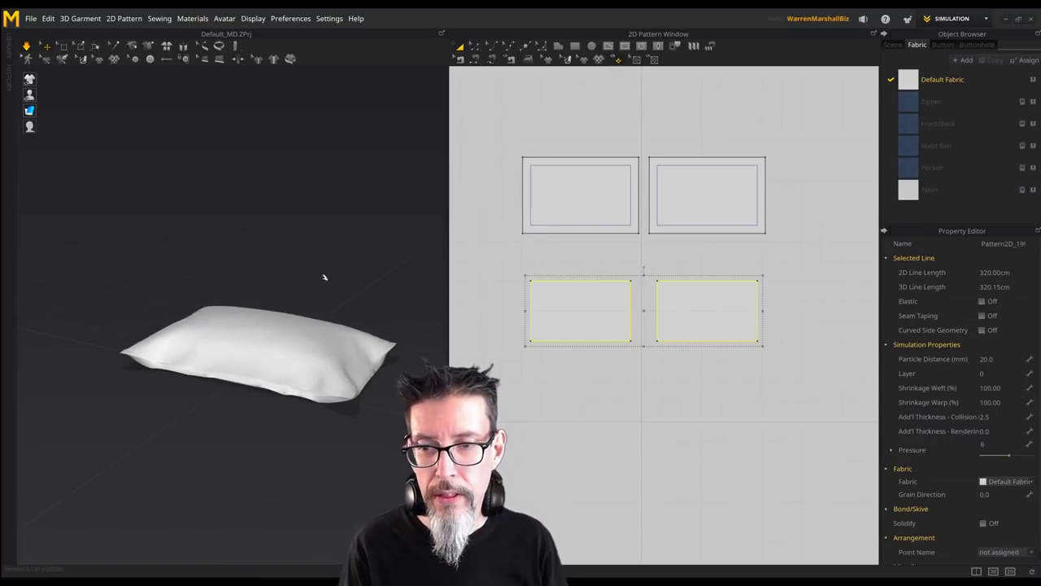
pyautogui.moveTo(324, 278)
pyautogui.mouseDown(button='right')
pyautogui.moveTo(263, 279)
pyautogui.moveTo(269, 318)
pyautogui.moveTo(323, 301)
pyautogui.moveTo(335, 332)
pyautogui.moveTo(350, 258)
pyautogui.moveTo(311, 278)
pyautogui.moveTo(324, 248)
pyautogui.moveTo(279, 309)
pyautogui.moveTo(337, 281)
pyautogui.moveTo(337, 297)
pyautogui.moveTo(318, 295)
pyautogui.moveTo(323, 282)
pyautogui.mouseUp(button='right')
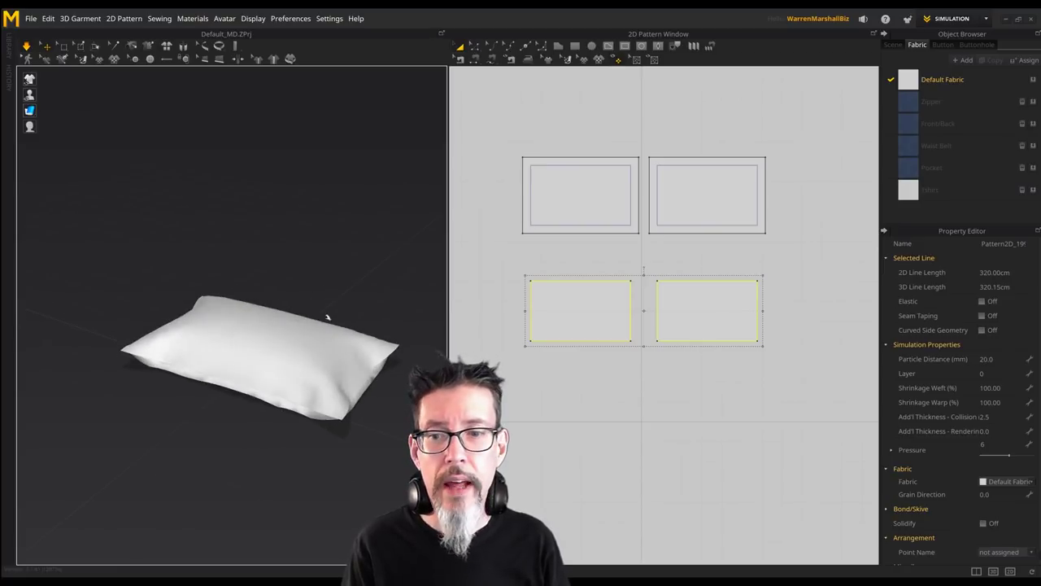
pyautogui.moveTo(258, 261)
pyautogui.mouseDown(button='right')
pyautogui.moveTo(285, 272)
pyautogui.moveTo(269, 278)
pyautogui.mouseUp(button='right')
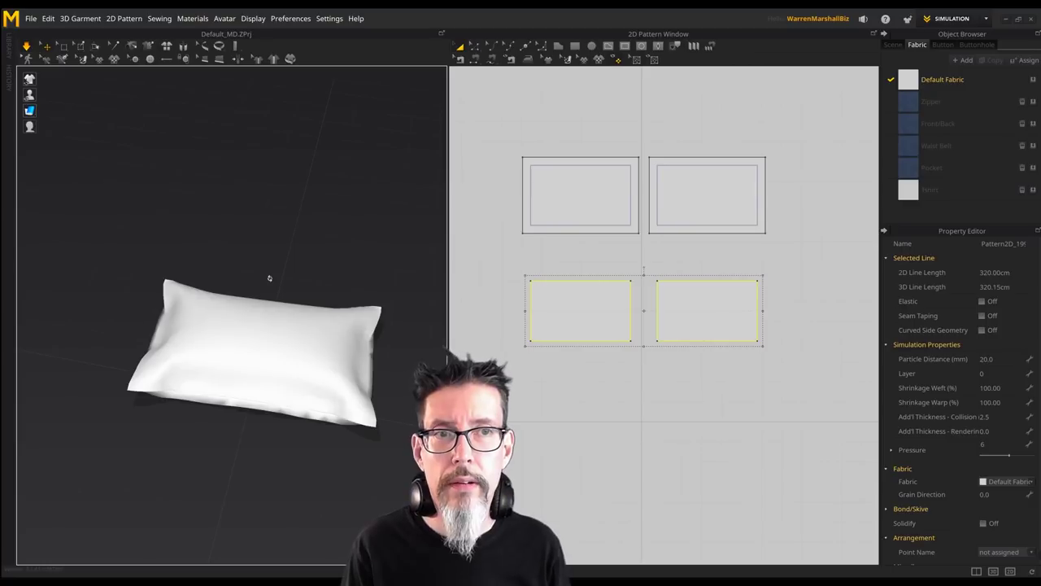
pyautogui.moveTo(270, 278); pyautogui.dragTo(291, 267, button='right')
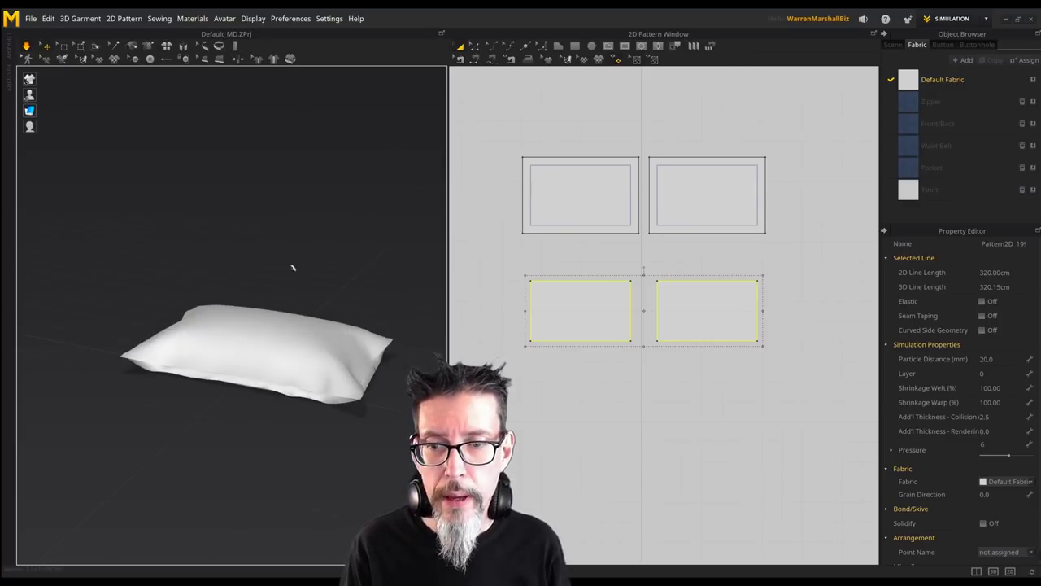
# Stop the simulation, lift and tilt all four pillow panels together in 3D, and simulate them dropping to the ground.
pyautogui.click(27, 47)
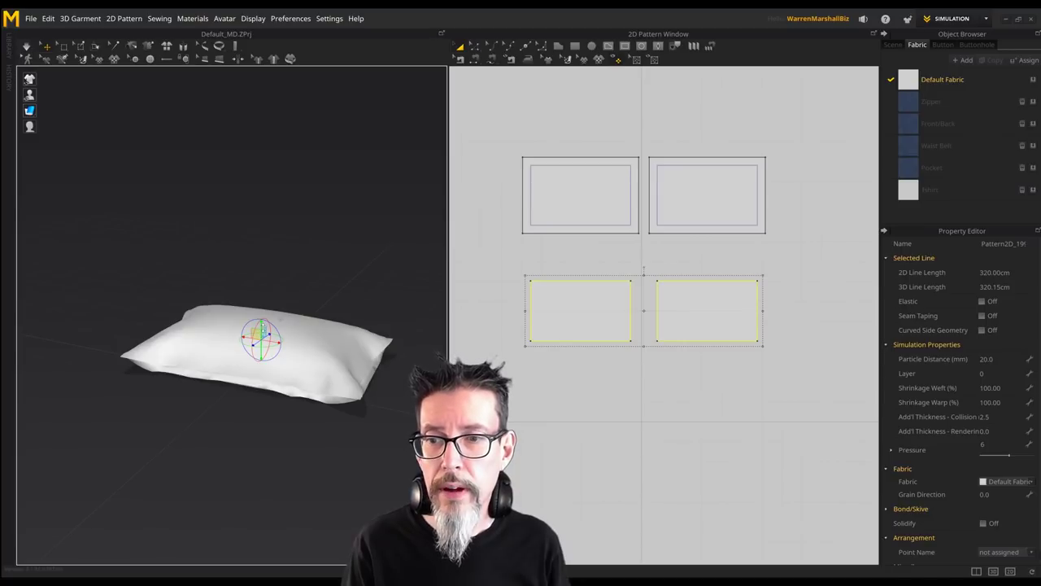
pyautogui.moveTo(261, 325); pyautogui.dragTo(263, 247)
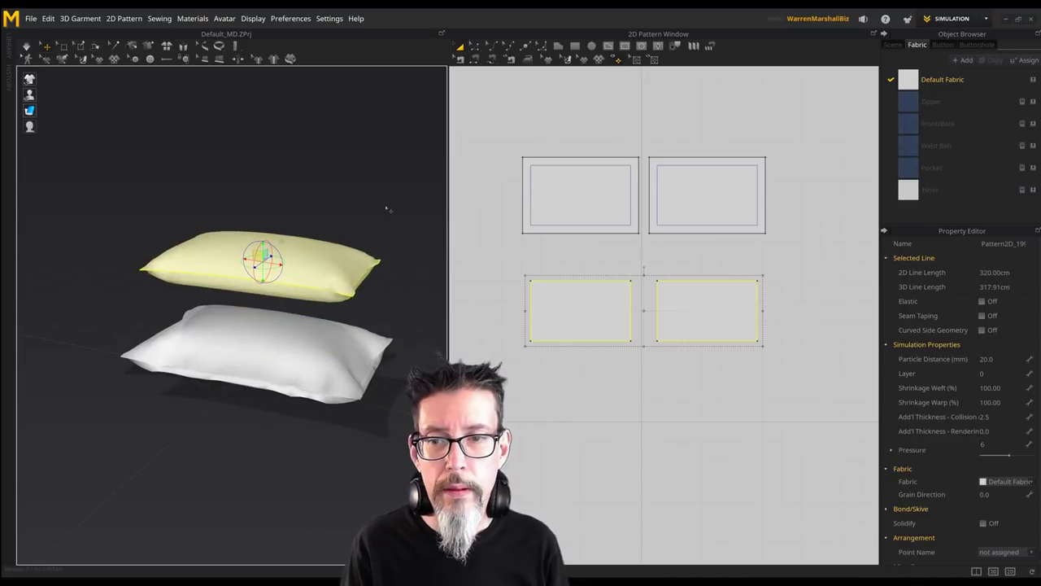
pyautogui.hotkey('ctrl', 'z')
pyautogui.moveTo(488, 101); pyautogui.dragTo(832, 421)
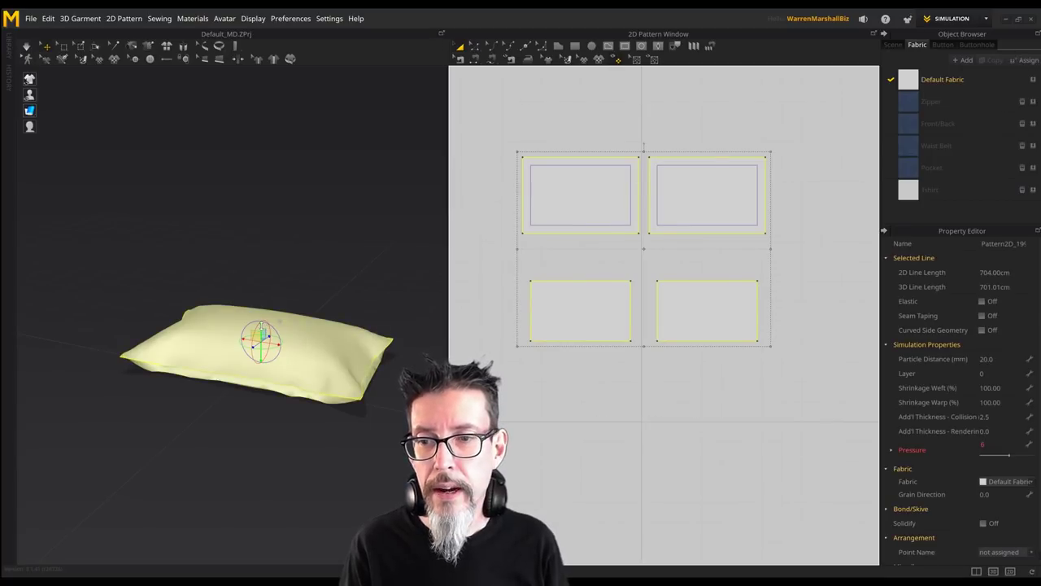
pyautogui.moveTo(279, 319); pyautogui.dragTo(269, 187)
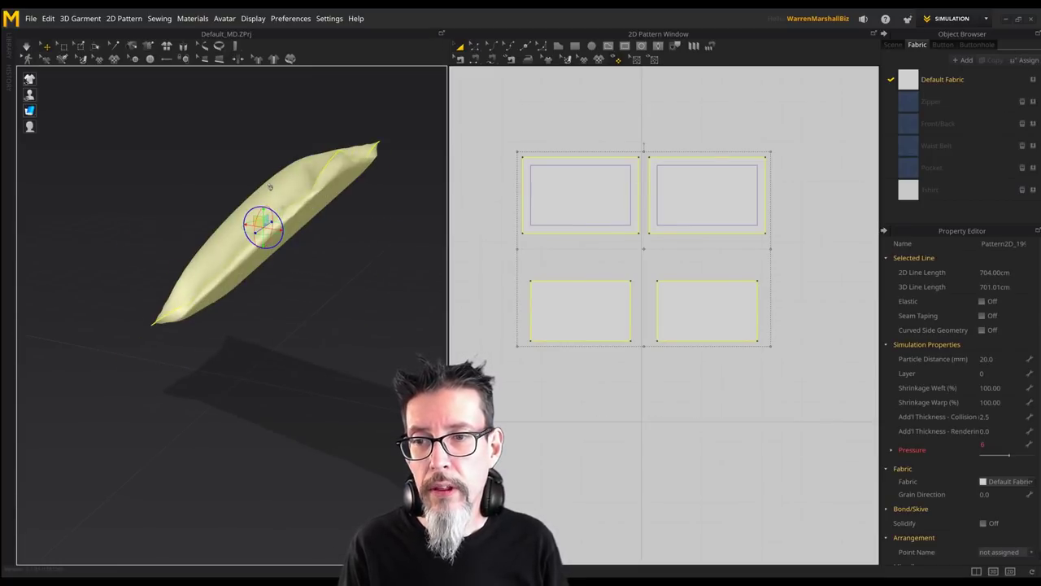
pyautogui.click(27, 46)
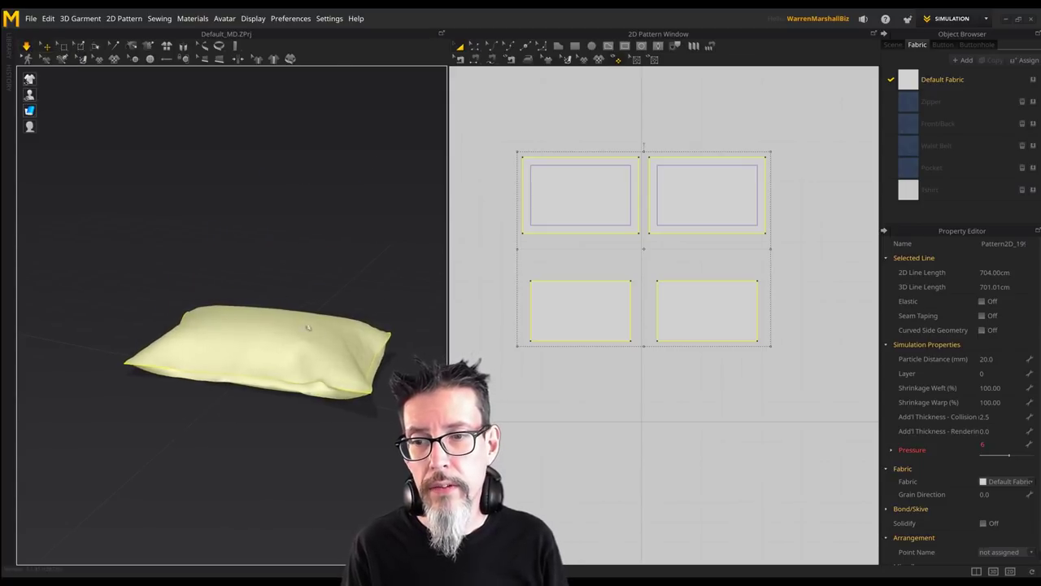
# Pull the pillow around by its corners and edges during simulation to test how it folds and recovers.
pyautogui.moveTo(363, 346); pyautogui.dragTo(195, 230)
pyautogui.moveTo(298, 253); pyautogui.dragTo(246, 286, button='right')
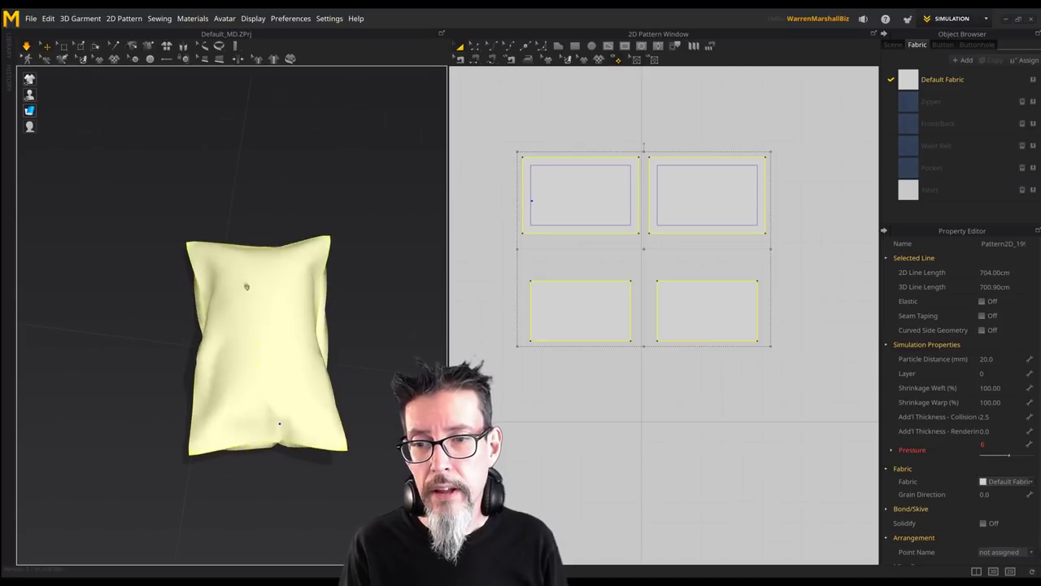
pyautogui.moveTo(306, 249); pyautogui.dragTo(192, 238)
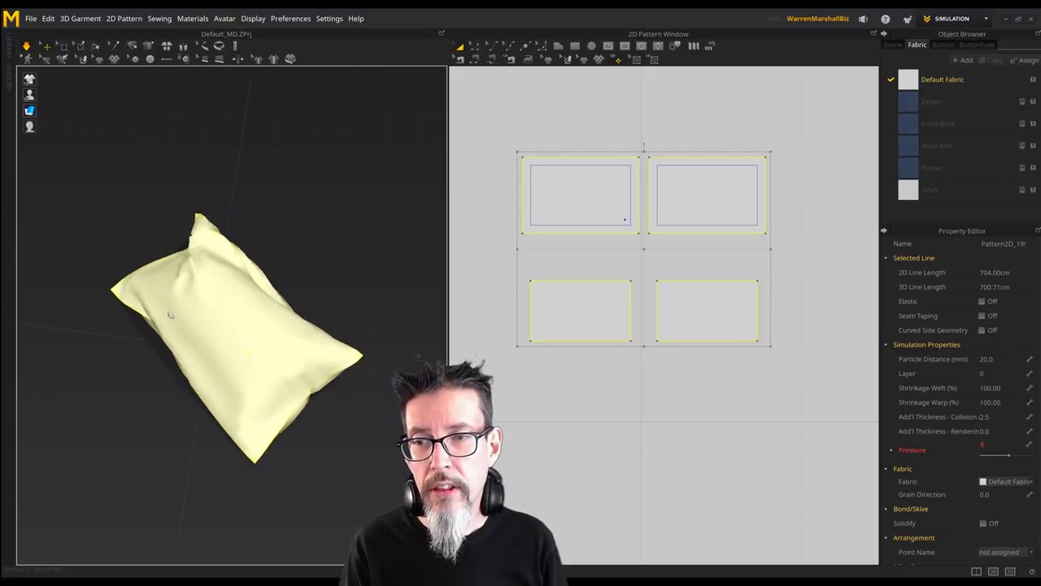
pyautogui.moveTo(187, 369); pyautogui.dragTo(302, 240)
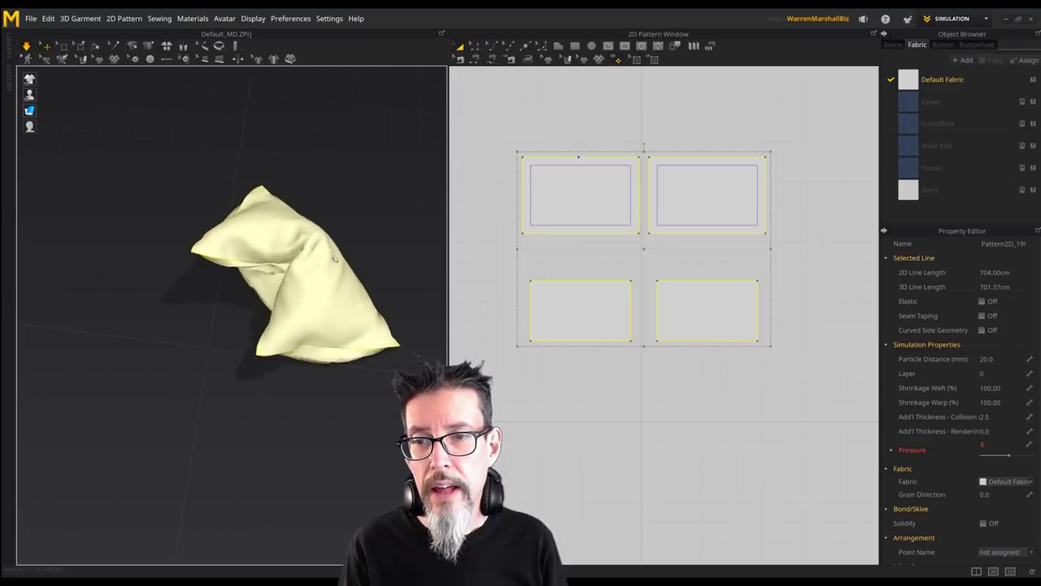
pyautogui.moveTo(211, 328); pyautogui.dragTo(253, 277, button='right')
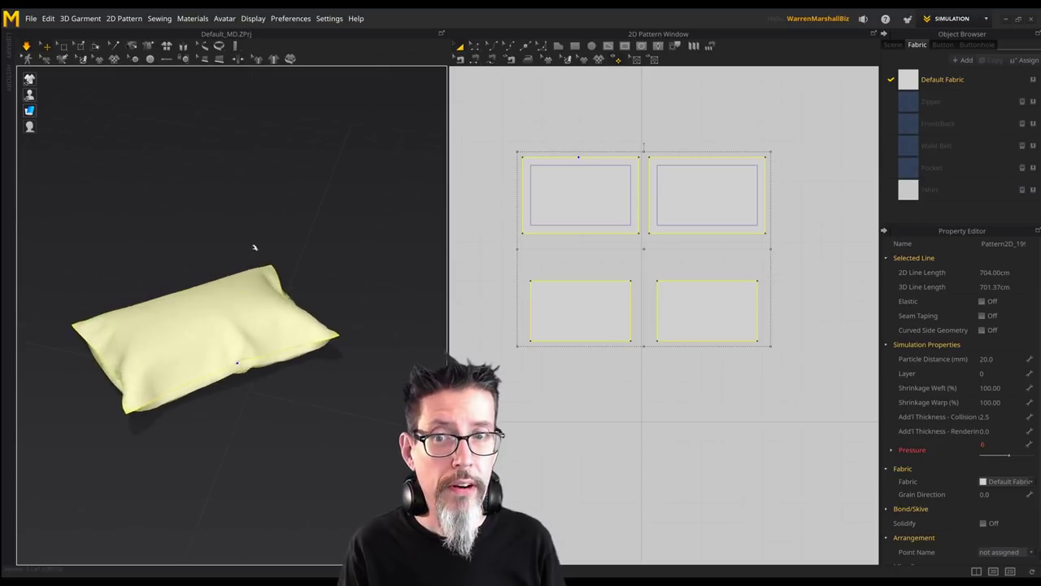
pyautogui.moveTo(253, 247); pyautogui.dragTo(320, 233, button='middle')
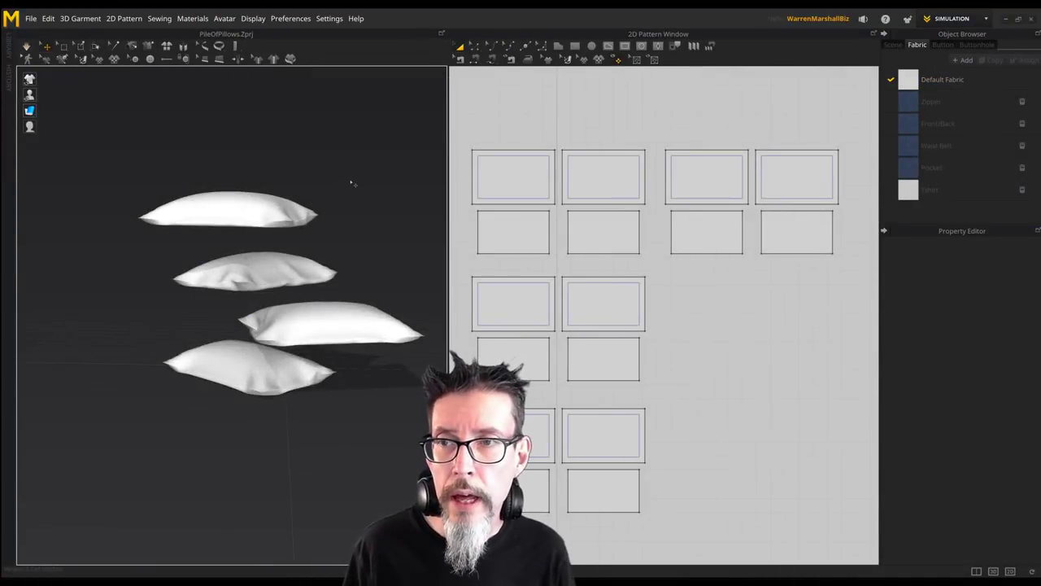
# Select all four panels of the topmost pillow in the pile and freeze them.
pyautogui.press('space')
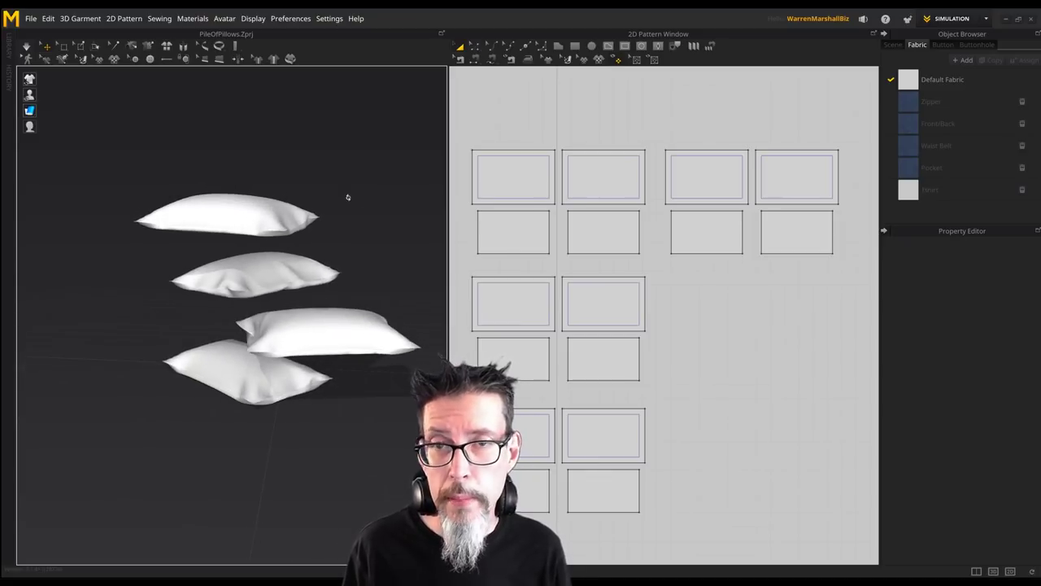
pyautogui.moveTo(653, 123); pyautogui.dragTo(867, 286)
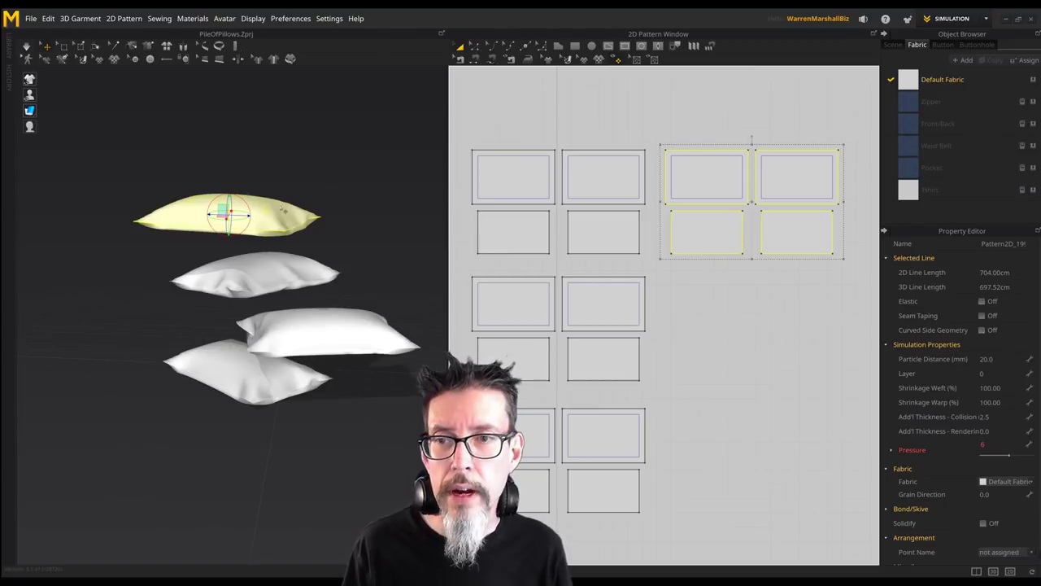
pyautogui.rightClick(281, 209)
pyautogui.click(320, 255)
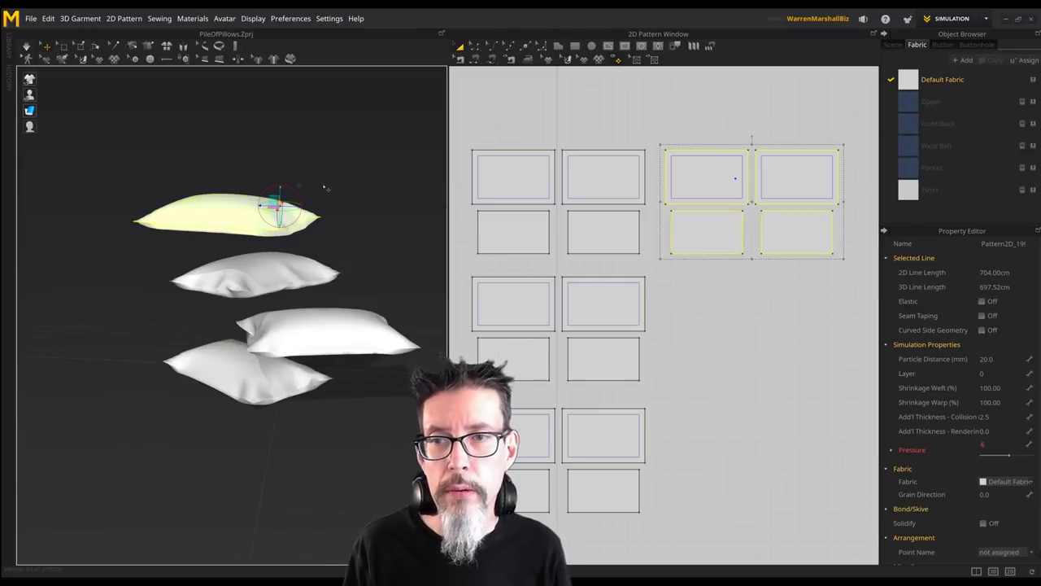
pyautogui.click(352, 219)
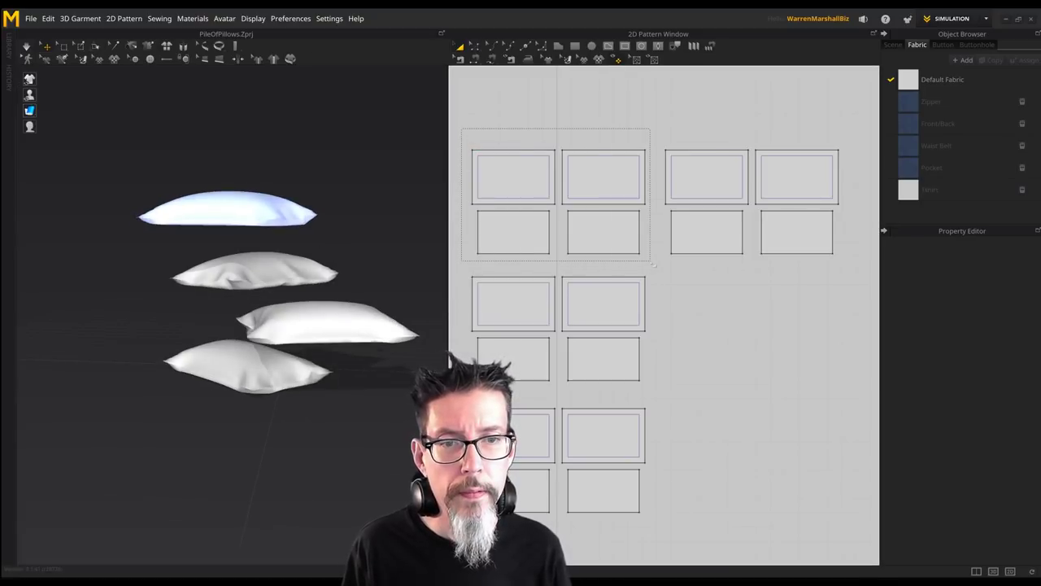
# Freeze all four panels of the second pillow from the top of the pile.
pyautogui.click(334, 259)
pyautogui.rightClick(301, 268)
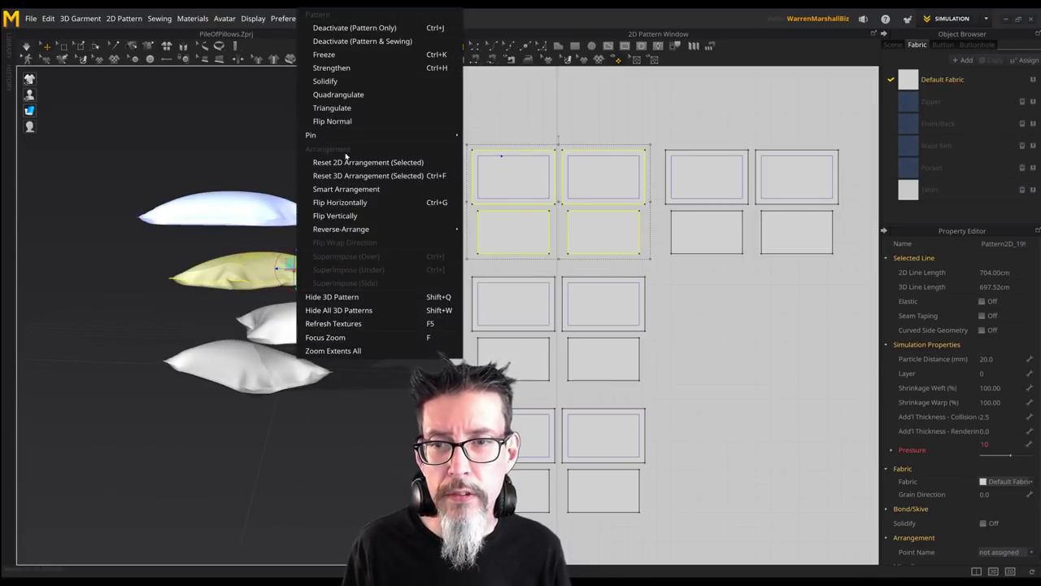
pyautogui.click(346, 57)
pyautogui.click(244, 133)
pyautogui.moveTo(344, 218); pyautogui.dragTo(347, 249, button='right')
pyautogui.moveTo(351, 283); pyautogui.dragTo(353, 247, button='middle')
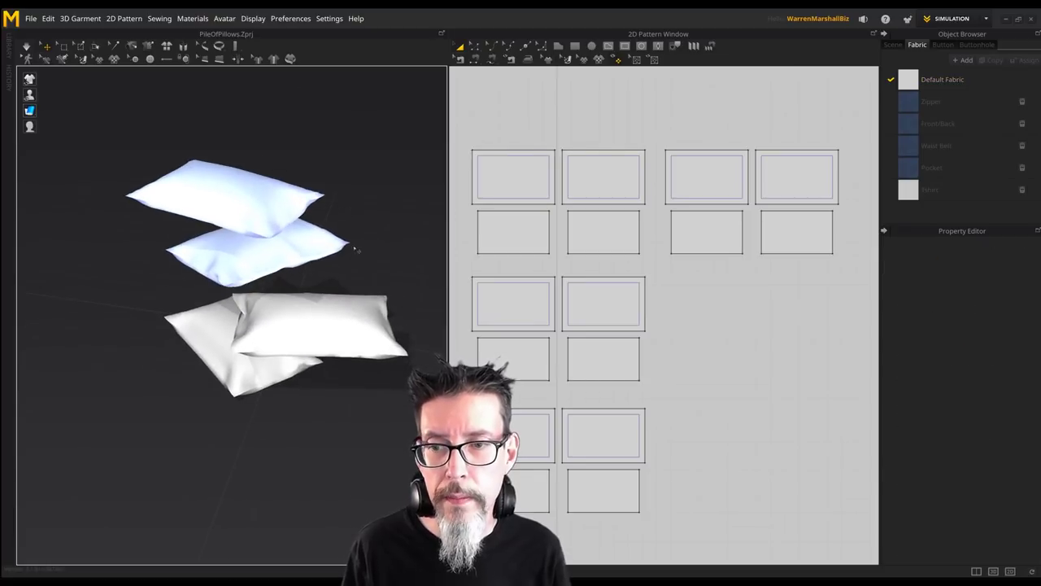
pyautogui.moveTo(366, 293); pyautogui.dragTo(370, 242, button='right')
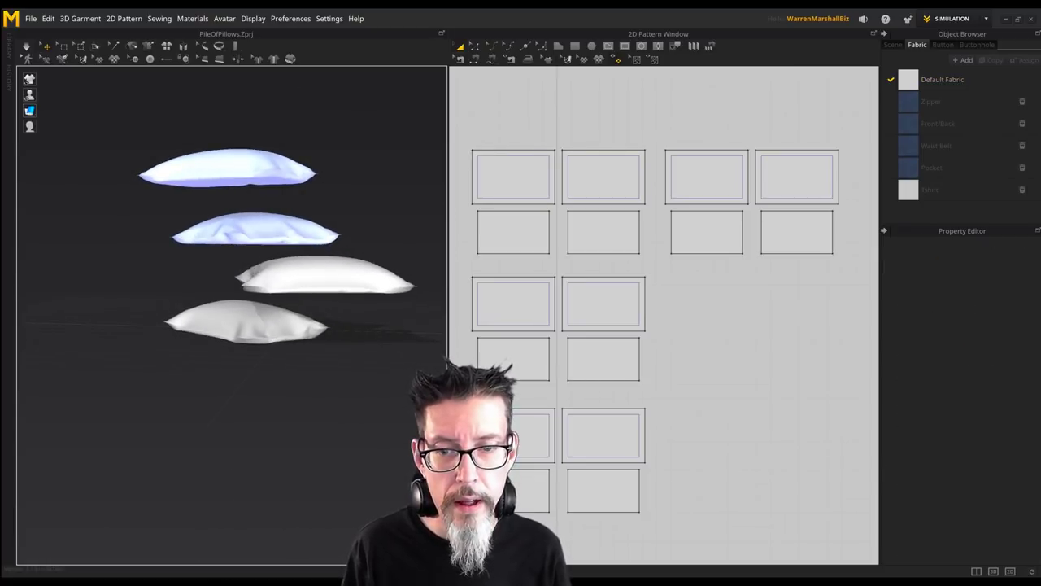
pyautogui.click(285, 320)
pyautogui.rightClick(285, 320)
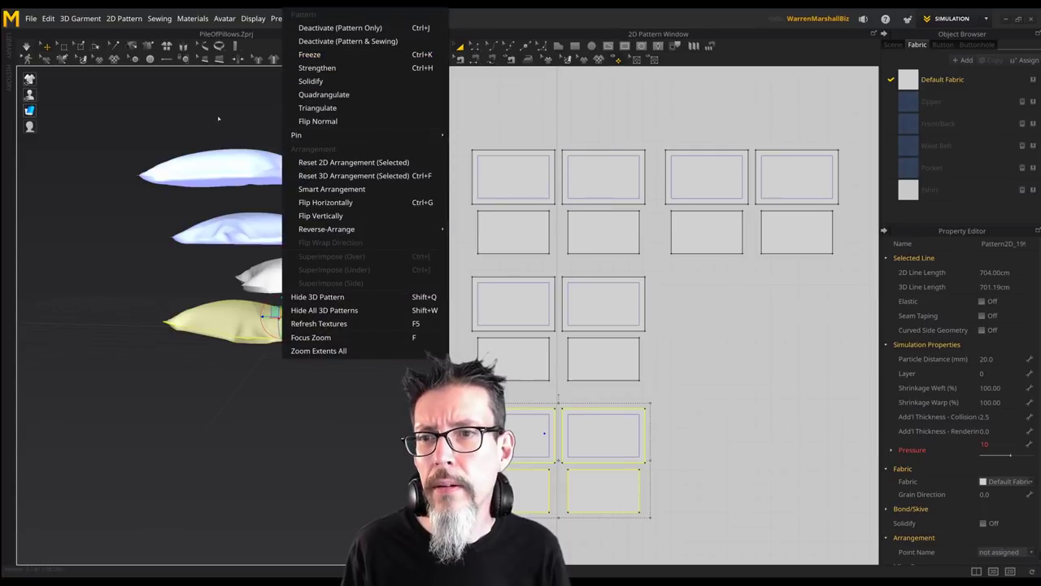
pyautogui.click(218, 119)
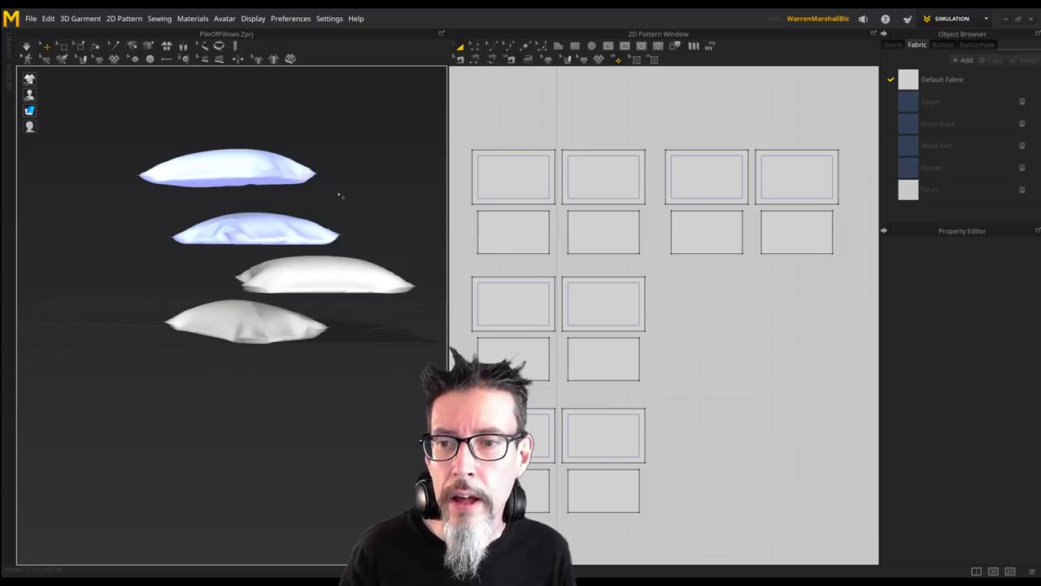
# Simulate the two unfrozen pillows until the upper one settles over the bottom one, then stop the simulation.
pyautogui.press('space')
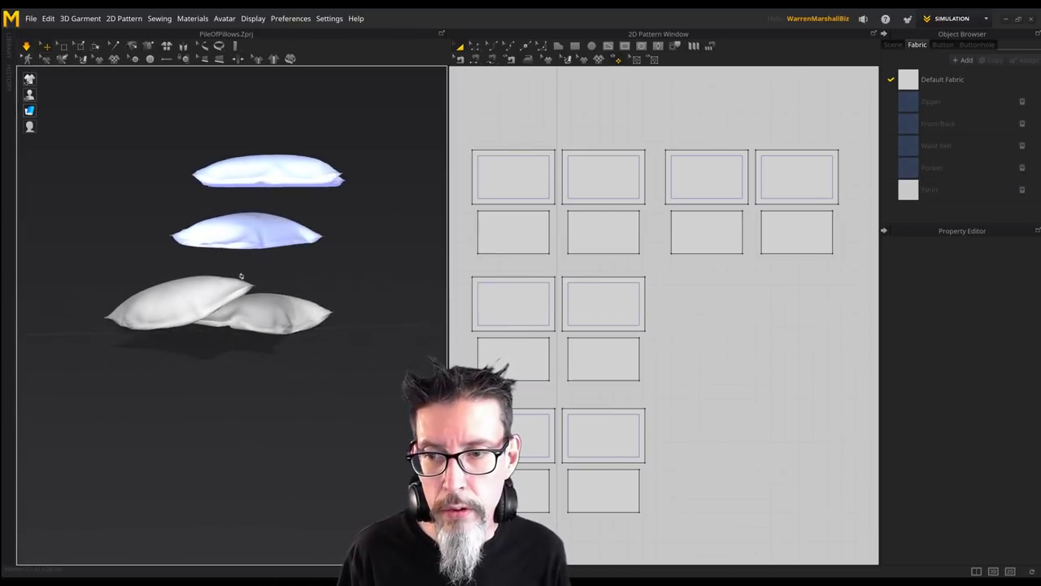
pyautogui.moveTo(184, 289); pyautogui.dragTo(216, 316, button='right')
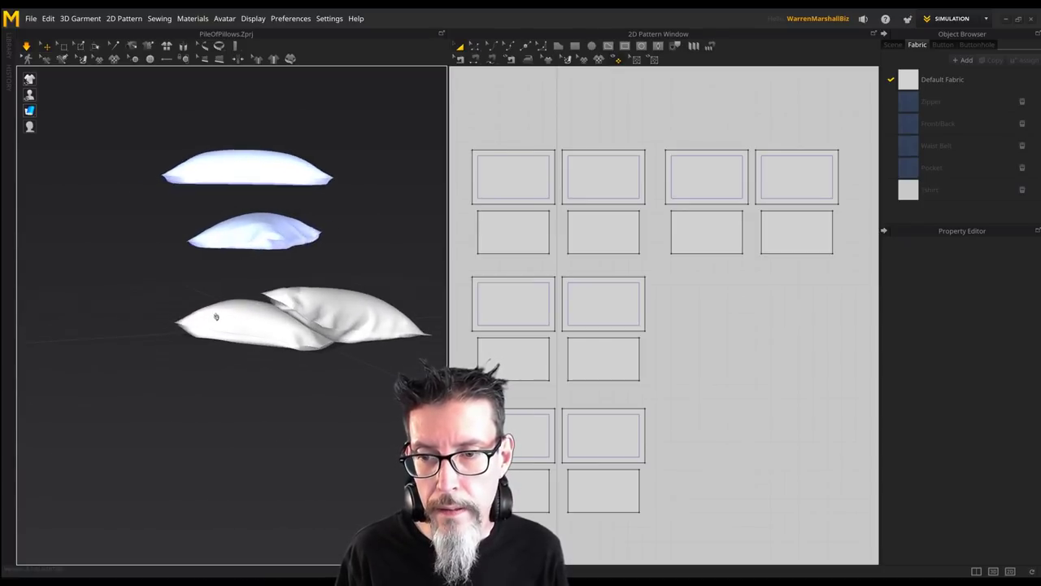
pyautogui.moveTo(353, 267); pyautogui.dragTo(337, 261, button='right')
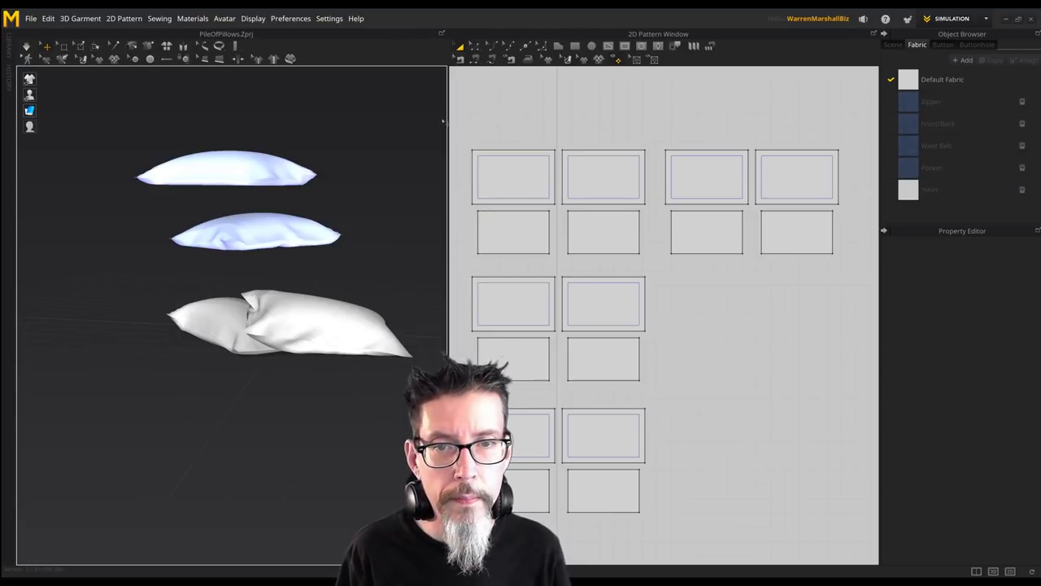
# Unfreeze all four panels of the lower frozen pillow and simulate it dropping onto the two resting pillows.
pyautogui.moveTo(463, 123); pyautogui.dragTo(651, 260)
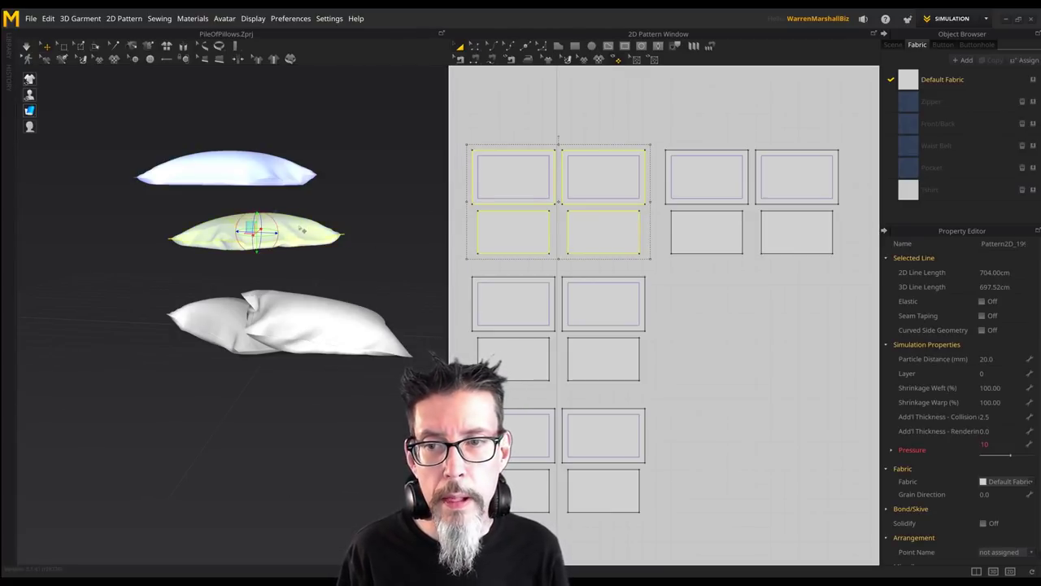
pyautogui.rightClick(299, 230)
pyautogui.click(334, 259)
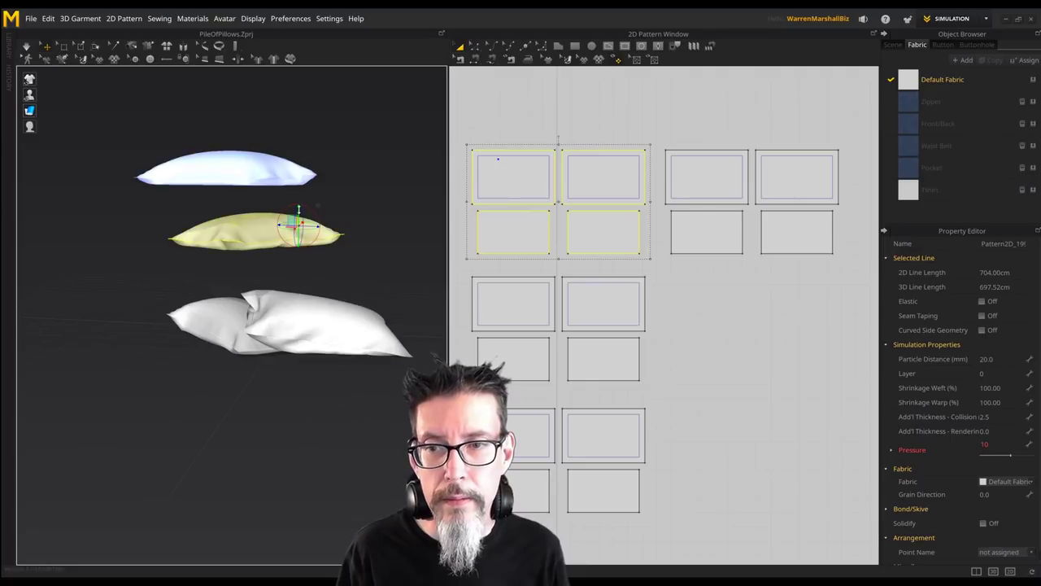
pyautogui.moveTo(300, 225); pyautogui.dragTo(302, 222)
pyautogui.moveTo(313, 234); pyautogui.dragTo(338, 240, button='right')
pyautogui.click(361, 254)
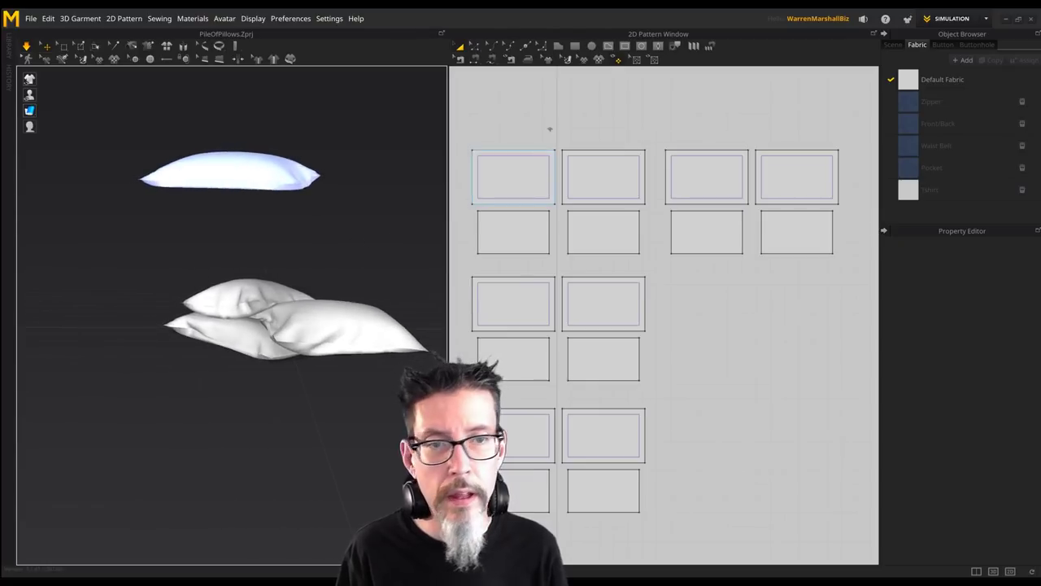
# Stop the simulation and unfreeze all four panels of the last frozen pillow.
pyautogui.moveTo(656, 128); pyautogui.dragTo(865, 280)
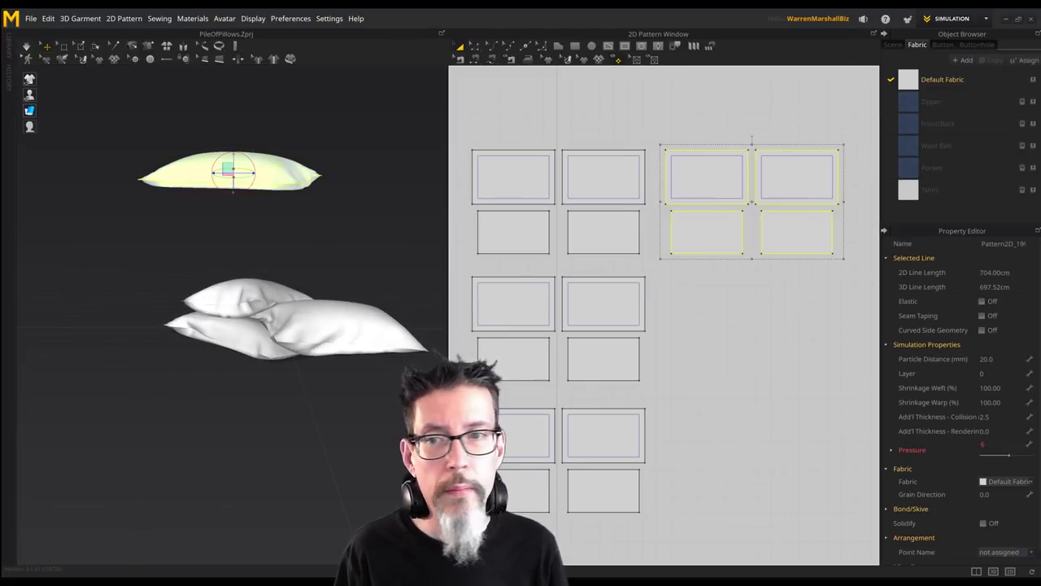
pyautogui.rightClick(286, 173)
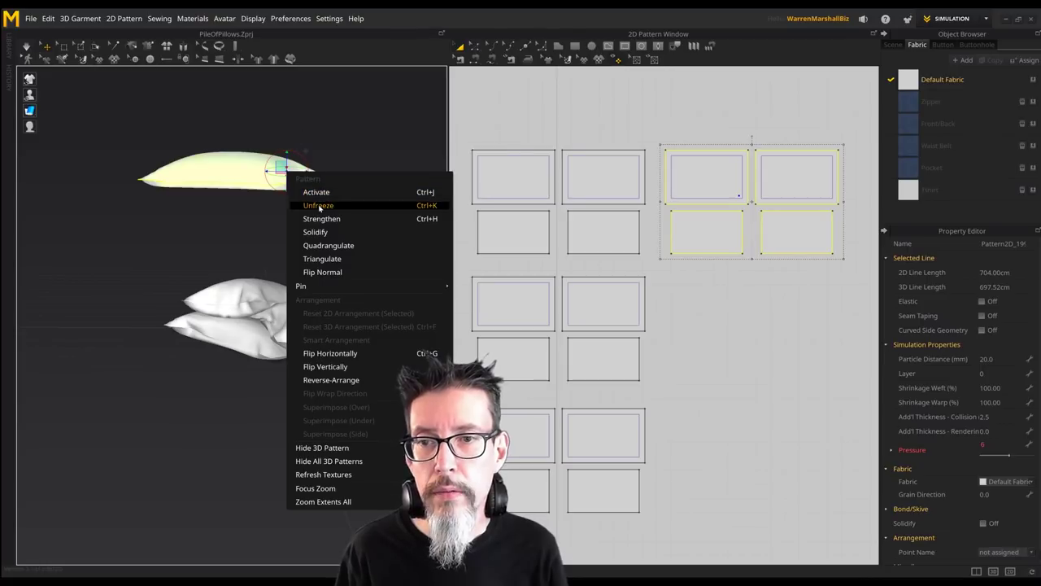
pyautogui.click(319, 205)
pyautogui.moveTo(294, 170); pyautogui.dragTo(370, 159, button='right')
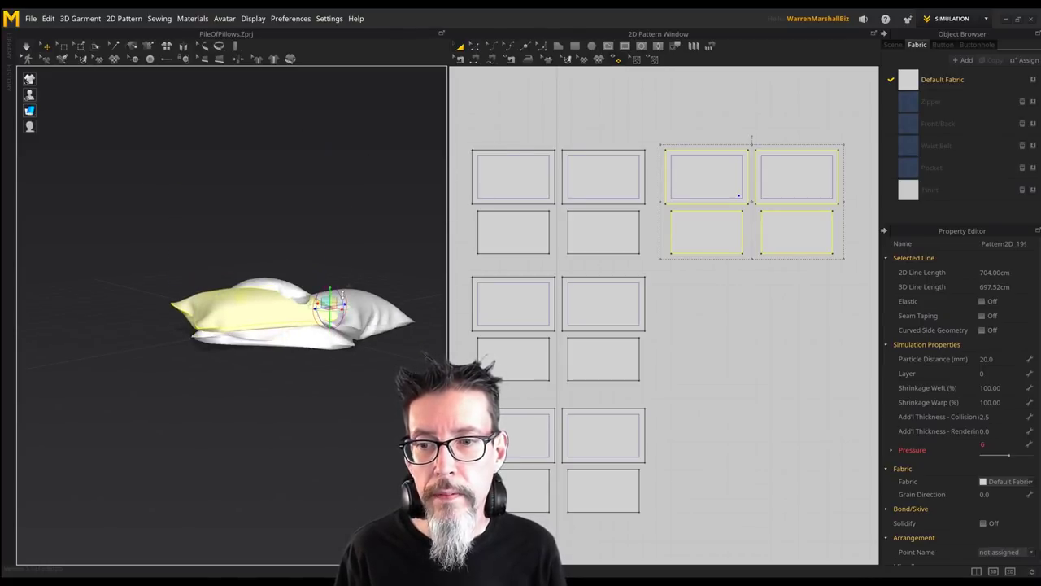
# Shift the last pillow sideways, raise it above the pile, and simulate it falling onto the other three pillows.
pyautogui.moveTo(343, 294); pyautogui.dragTo(368, 262, button='right')
pyautogui.moveTo(351, 292); pyautogui.dragTo(349, 238, button='middle')
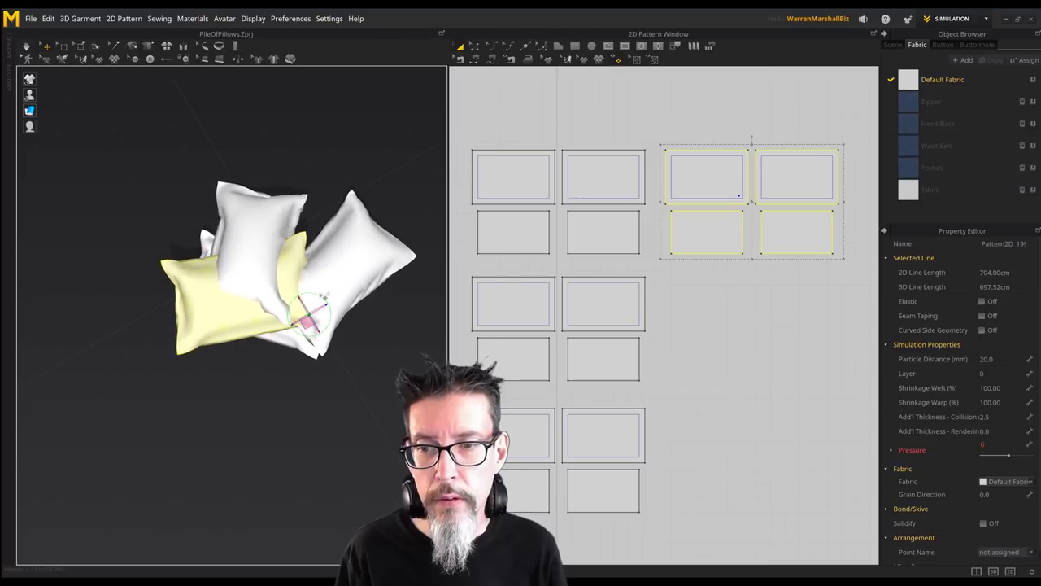
pyautogui.moveTo(306, 322); pyautogui.dragTo(349, 319)
pyautogui.moveTo(332, 375); pyautogui.dragTo(344, 285, button='right')
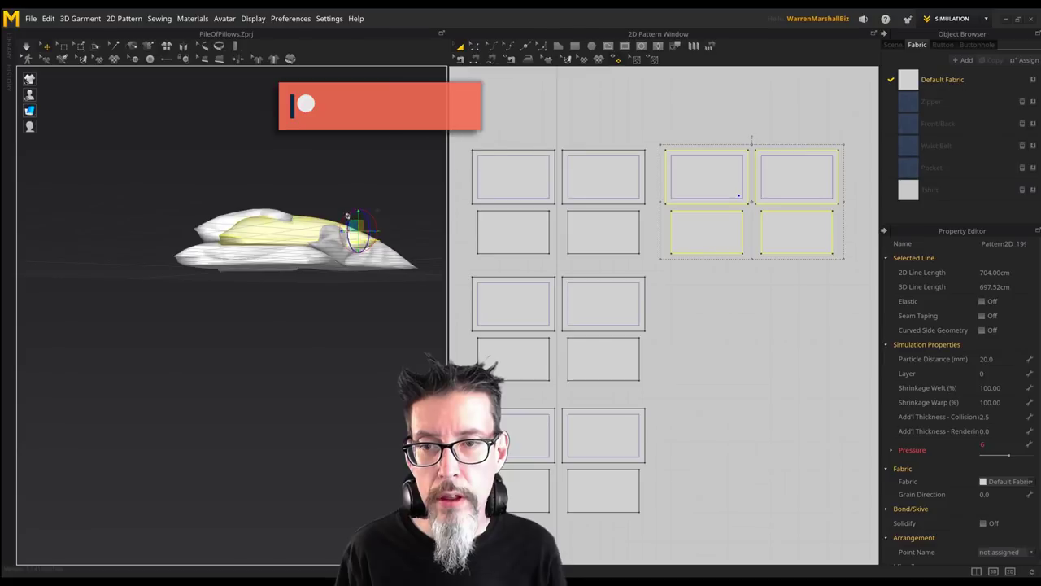
pyautogui.moveTo(358, 214); pyautogui.dragTo(355, 156)
pyautogui.moveTo(358, 196); pyautogui.dragTo(381, 210, button='right')
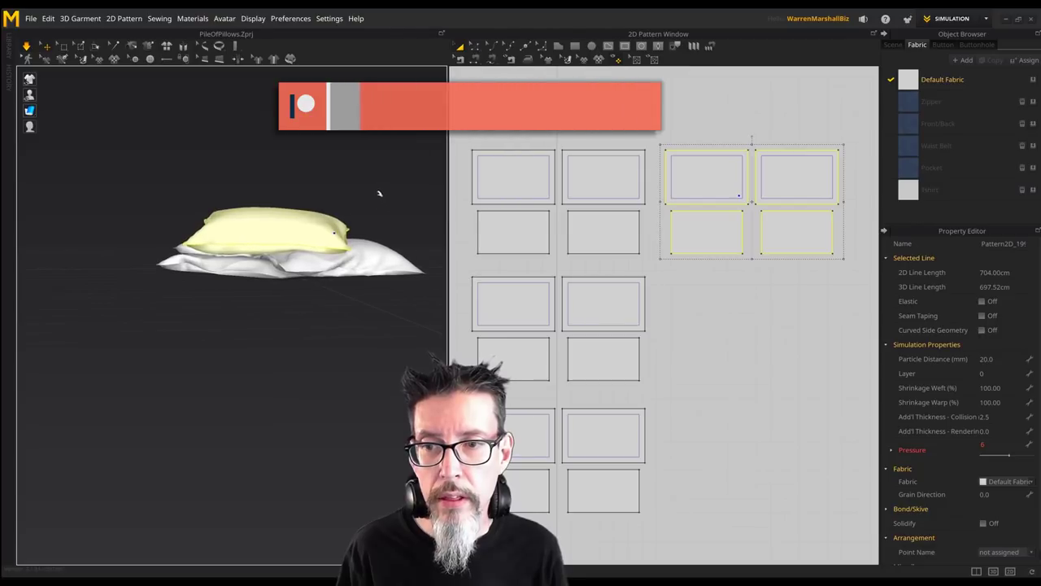
# Pull a corner of the top pillow and the edge of the bottom pillow during simulation to adjust the pile.
pyautogui.moveTo(379, 193); pyautogui.dragTo(328, 215, button='right')
pyautogui.moveTo(263, 194)
pyautogui.mouseDown(button='right')
pyautogui.moveTo(354, 197)
pyautogui.moveTo(334, 187)
pyautogui.moveTo(267, 204)
pyautogui.moveTo(341, 204)
pyautogui.moveTo(304, 188)
pyautogui.moveTo(251, 198)
pyautogui.moveTo(249, 184)
pyautogui.moveTo(305, 193)
pyautogui.moveTo(261, 204)
pyautogui.mouseUp(button='right')
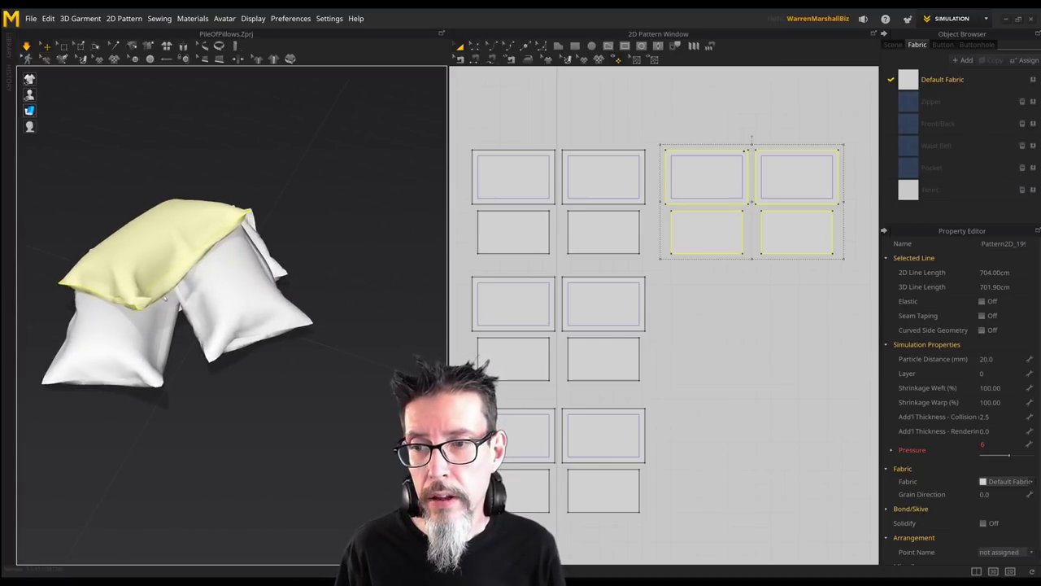
pyautogui.moveTo(165, 299); pyautogui.dragTo(231, 303)
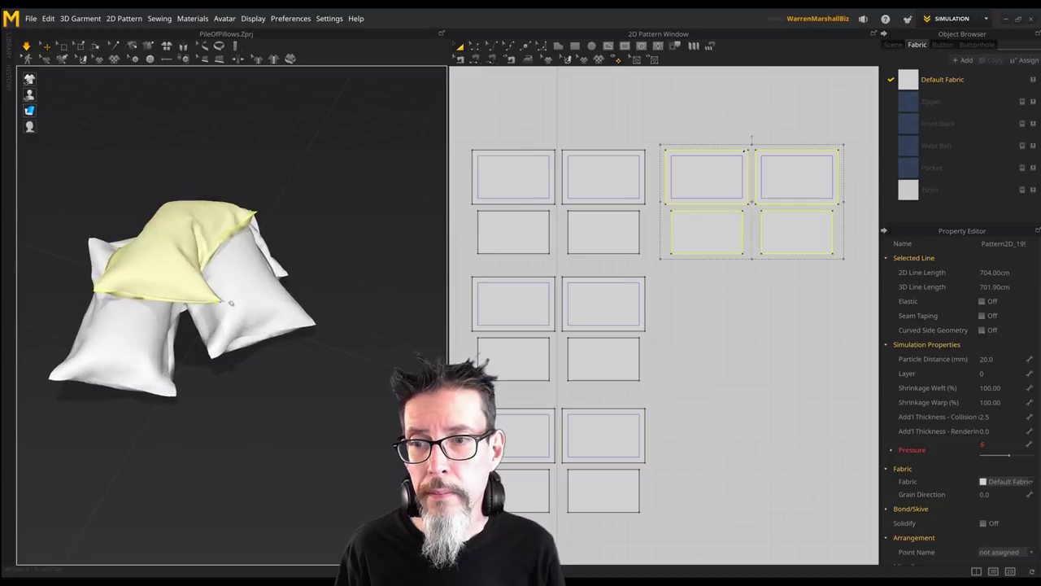
pyautogui.moveTo(195, 244); pyautogui.dragTo(225, 174, button='right')
pyautogui.click(297, 325)
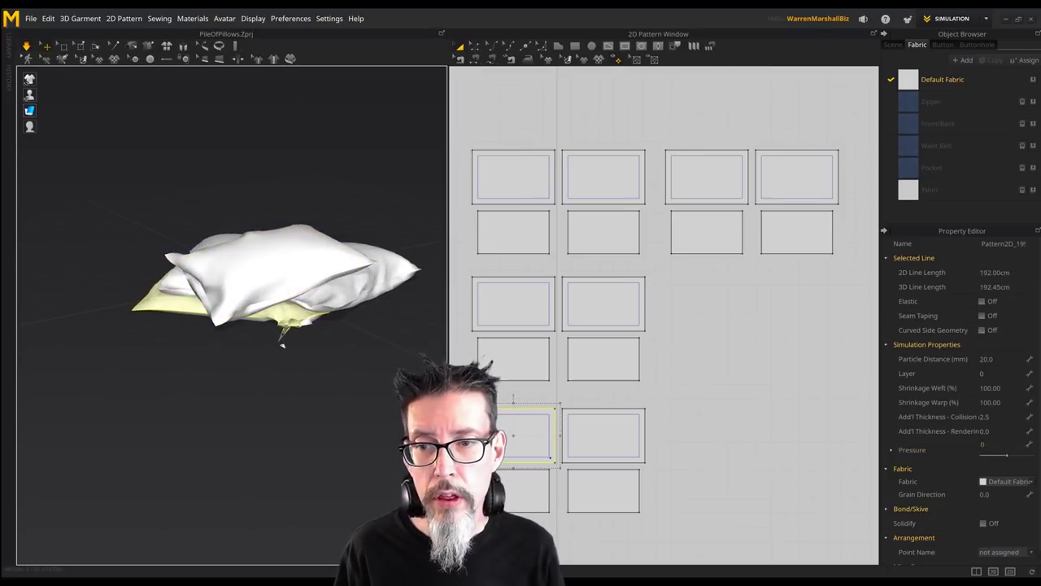
pyautogui.moveTo(282, 345); pyautogui.dragTo(281, 338)
pyautogui.moveTo(345, 335); pyautogui.dragTo(294, 196, button='right')
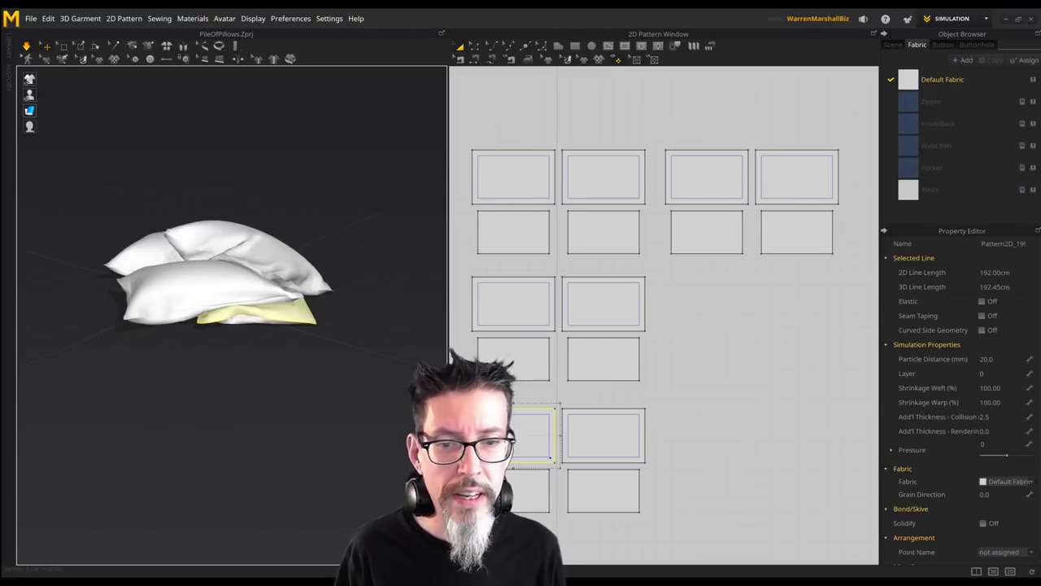
# Set the pressure of the bottom pillow's two inner panels to 15 and let the pile resettle in the running simulation.
pyautogui.click(671, 522)
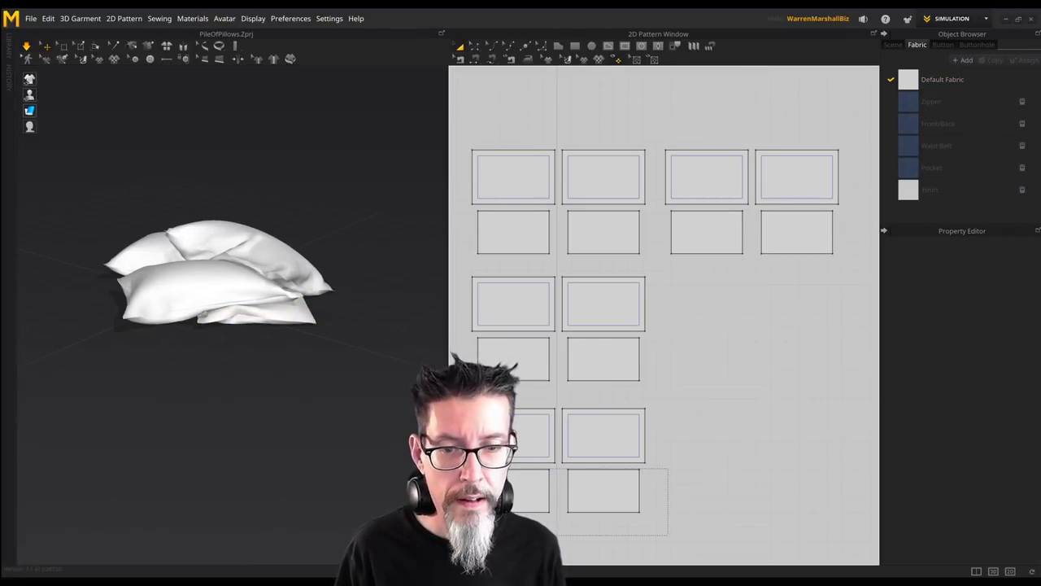
pyautogui.moveTo(668, 534); pyautogui.dragTo(468, 468)
pyautogui.moveTo(337, 343); pyautogui.dragTo(313, 341, button='right')
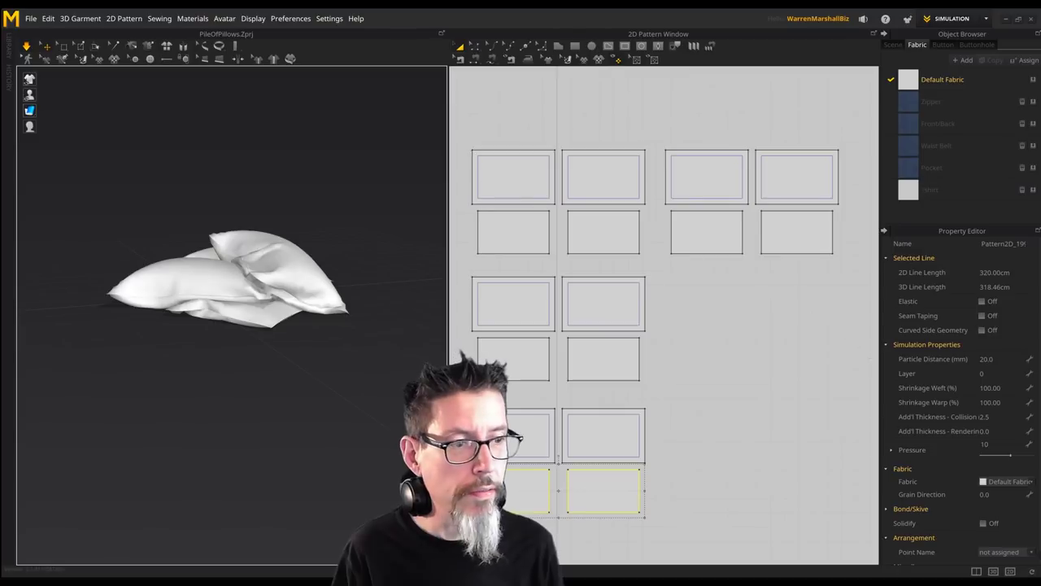
pyautogui.click(987, 443)
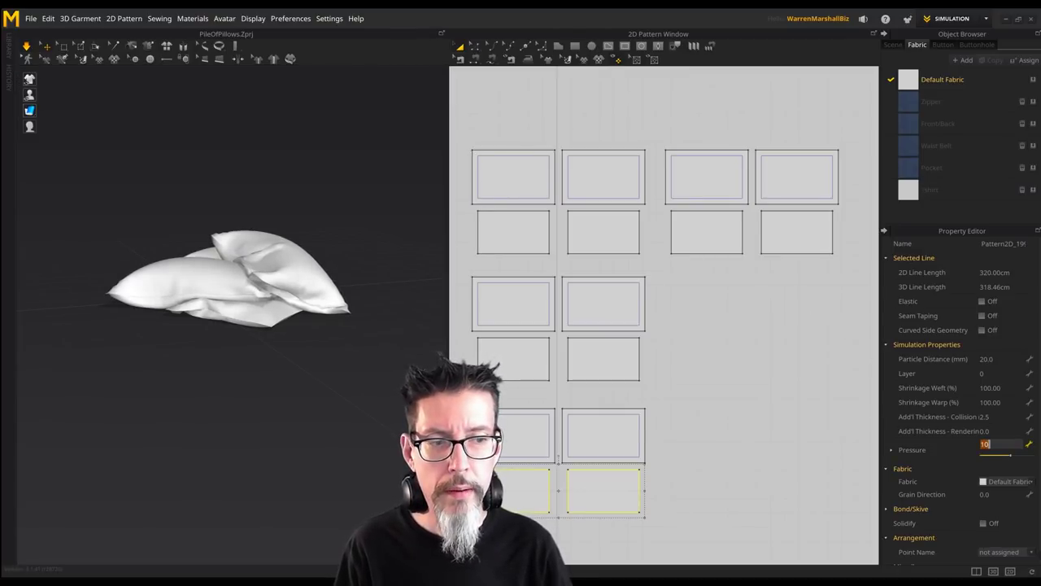
pyautogui.write('15')
pyautogui.press('Return')
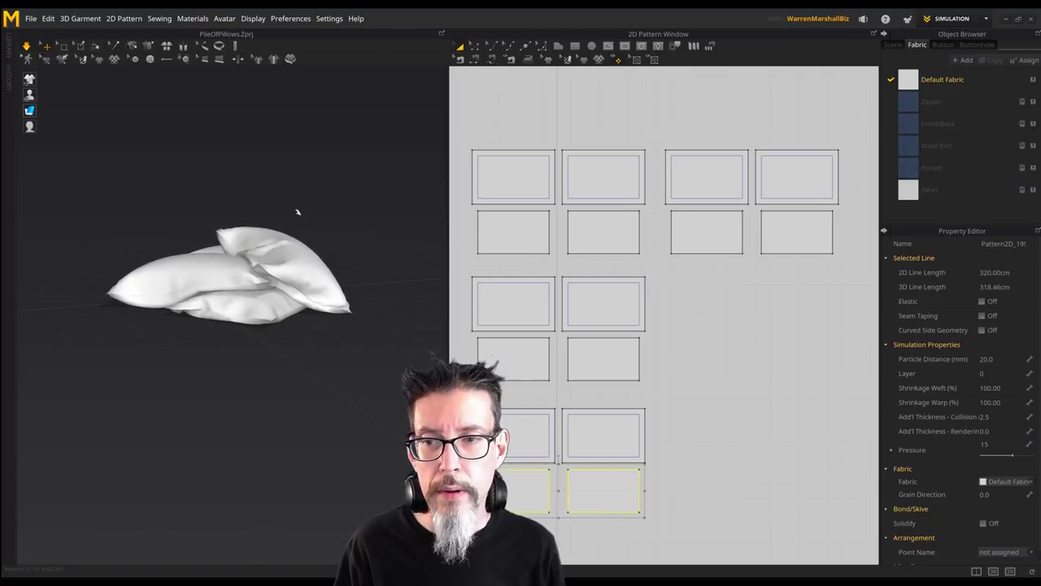
pyautogui.moveTo(298, 212)
pyautogui.mouseDown(button='right')
pyautogui.moveTo(269, 202)
pyautogui.moveTo(264, 261)
pyautogui.moveTo(239, 204)
pyautogui.moveTo(311, 206)
pyautogui.mouseUp(button='right')
pyautogui.scroll(2, 266, 210)
pyautogui.moveTo(312, 206); pyautogui.dragTo(235, 213, button='middle')
pyautogui.moveTo(235, 214); pyautogui.dragTo(288, 218, button='right')
pyautogui.moveTo(288, 218); pyautogui.dragTo(336, 267, button='middle')
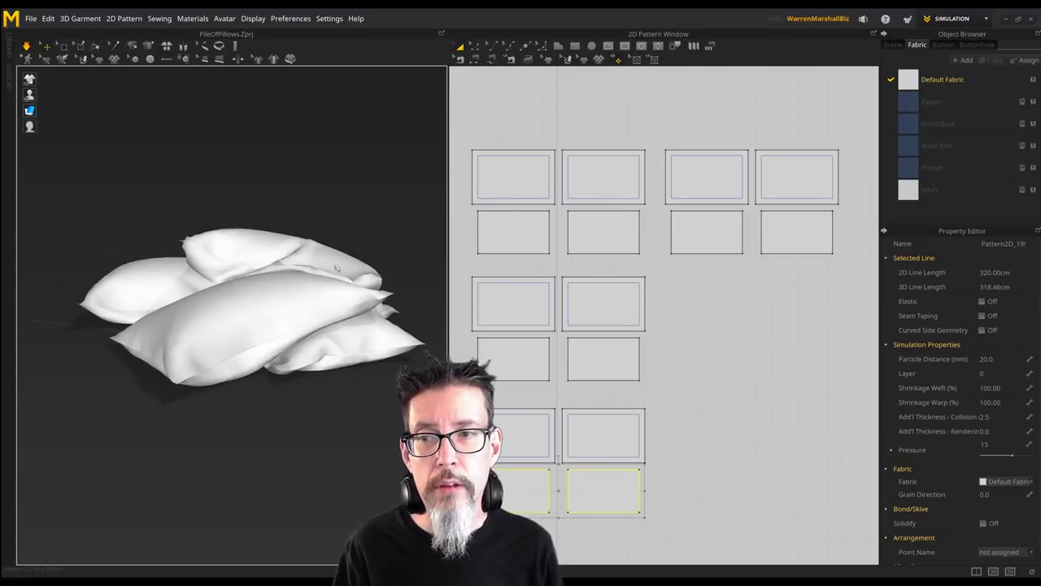
pyautogui.moveTo(336, 268); pyautogui.dragTo(303, 214, button='right')
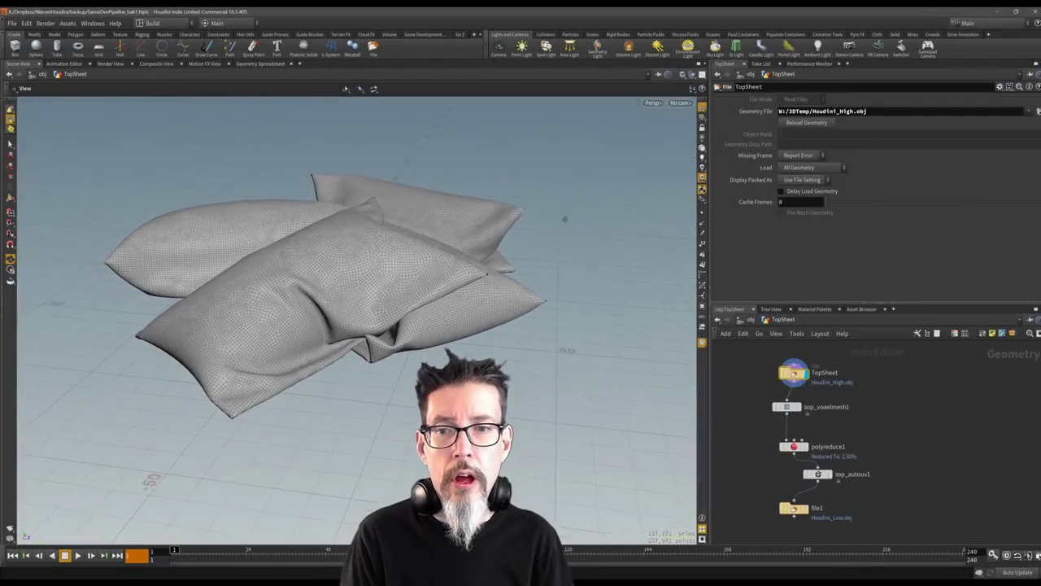
# Switch to Houdini, examine the high-resolution pillow mesh, and reposition the TopSheet node above sop_voxelmesh1.
pyautogui.moveTo(565, 219); pyautogui.dragTo(553, 238, button='middle')
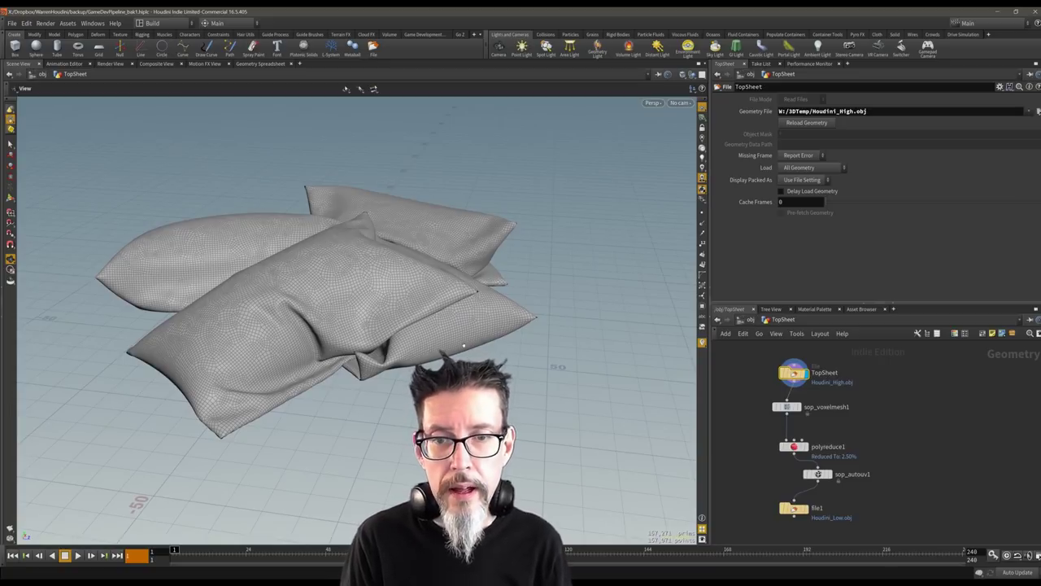
pyautogui.scroll(4, 456, 325)
pyautogui.scroll(-4, 415, 285)
pyautogui.moveTo(458, 279); pyautogui.dragTo(513, 294, button='middle')
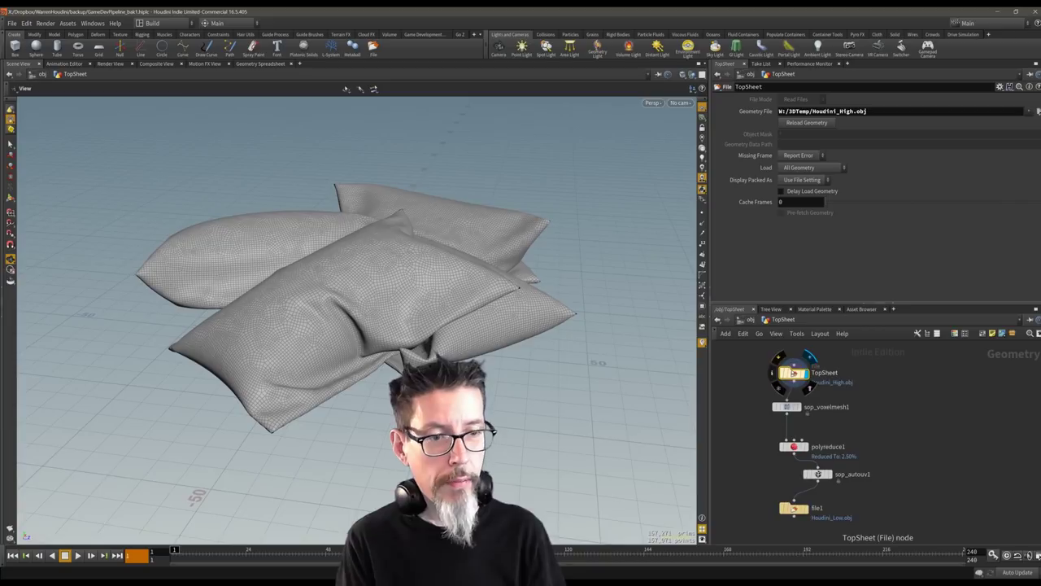
pyautogui.moveTo(793, 373); pyautogui.dragTo(774, 367)
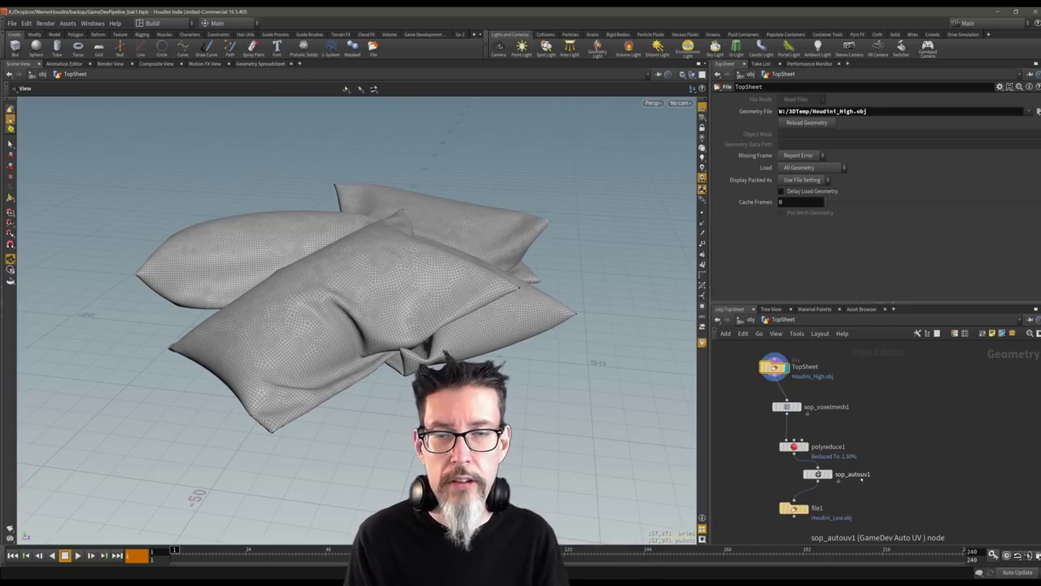
pyautogui.moveTo(620, 320); pyautogui.dragTo(621, 288, button='middle')
pyautogui.moveTo(620, 288)
pyautogui.mouseDown()
pyautogui.moveTo(613, 255)
pyautogui.moveTo(627, 284)
pyautogui.mouseUp()
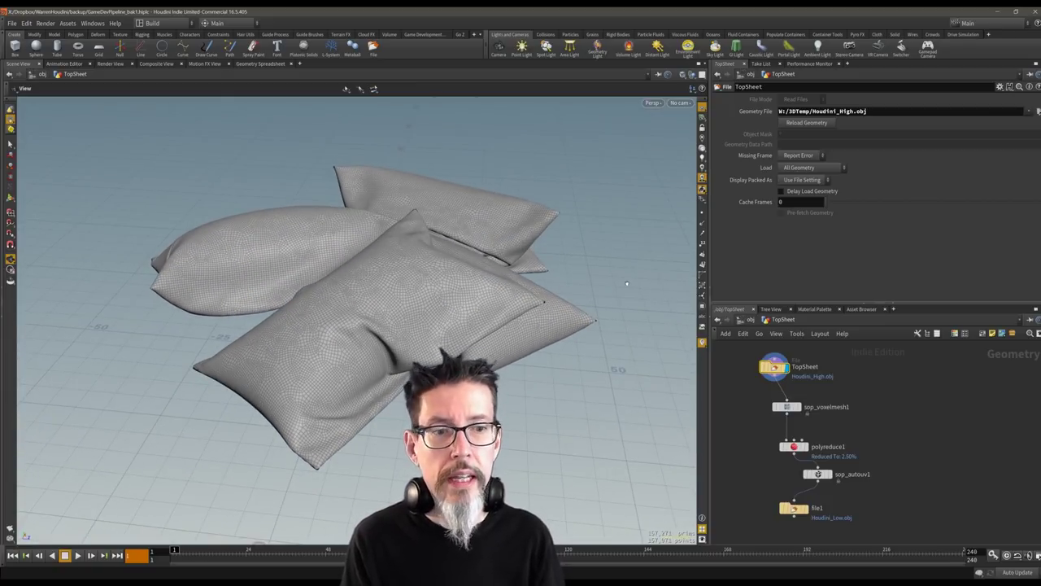
# Display the output of the sop_voxelmesh1 node and view the fused pillow mesh from above.
pyautogui.click(786, 407)
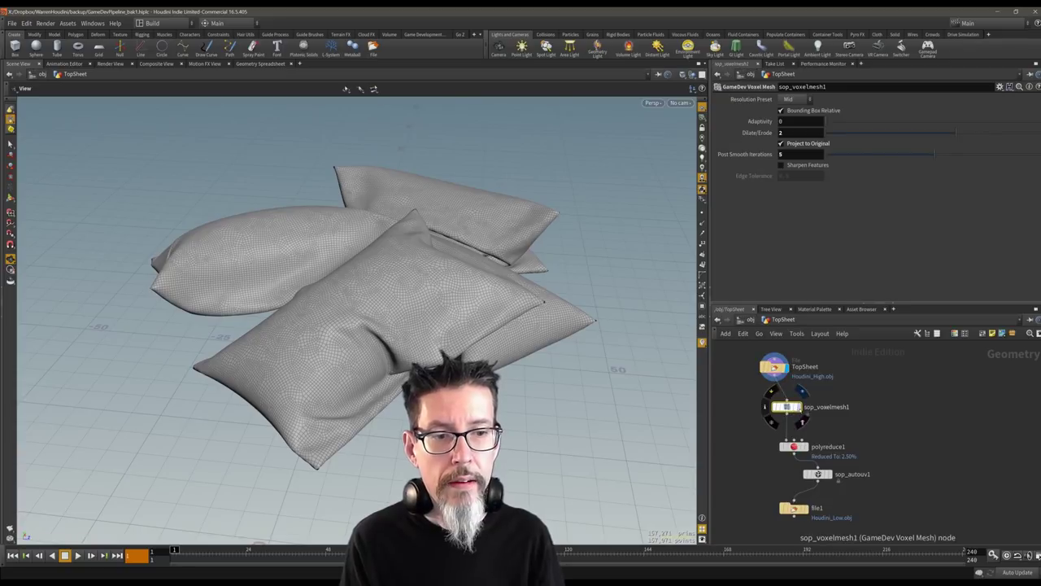
pyautogui.click(803, 393)
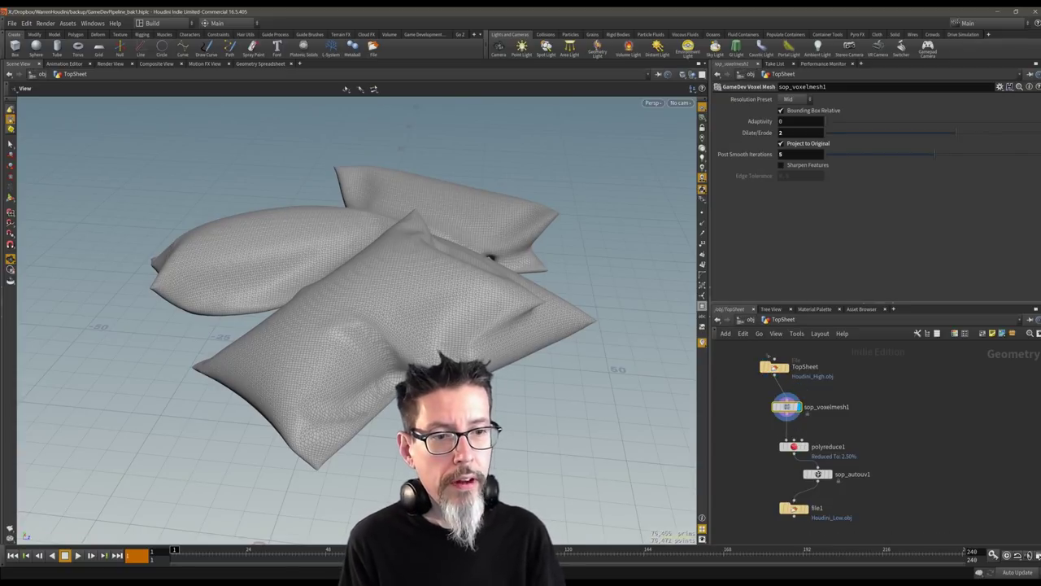
pyautogui.keyDown('alt'); pyautogui.moveTo(568, 293); pyautogui.dragTo(538, 247); pyautogui.keyUp('alt')
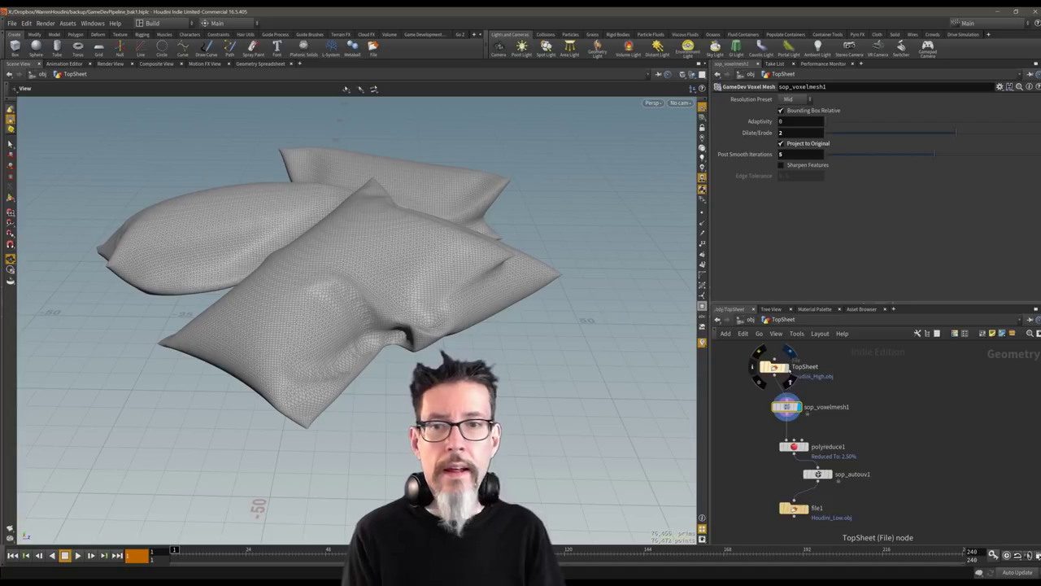
# Compare the original TopSheet mesh with the voxel mesh by alternating the displayed node, ending on sop_voxelmesh1.
pyautogui.click(788, 353)
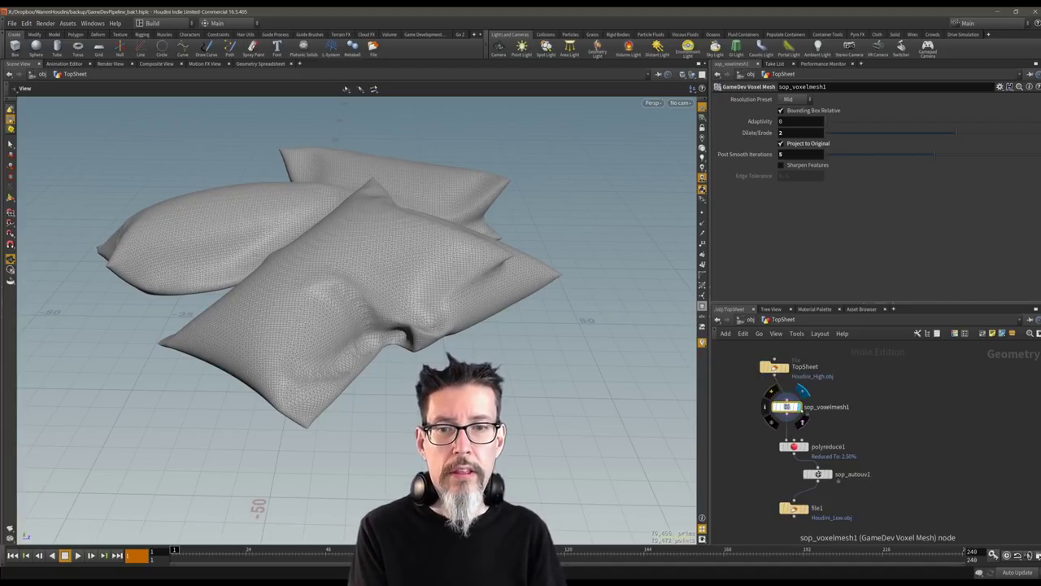
pyautogui.click(801, 395)
pyautogui.click(789, 352)
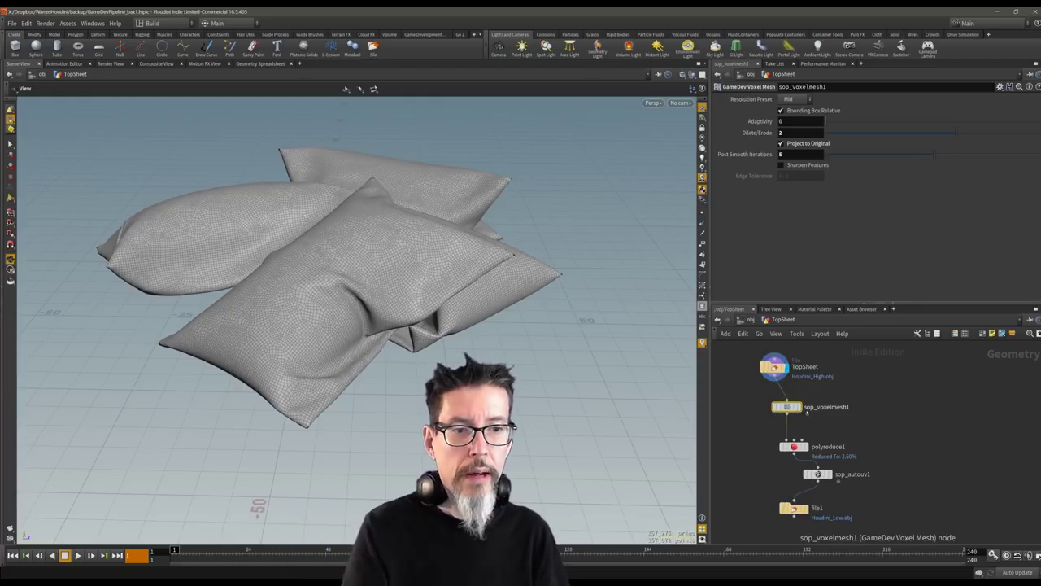
pyautogui.click(800, 396)
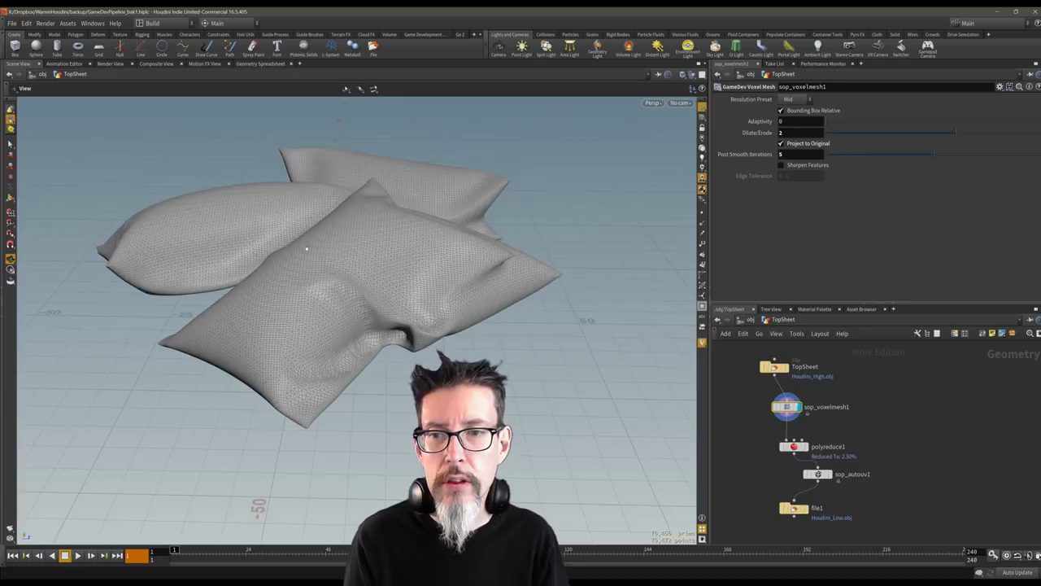
# Display the output of the polyreduce1 node and examine the reduced pillow mesh from several angles.
pyautogui.moveTo(307, 248); pyautogui.dragTo(284, 259)
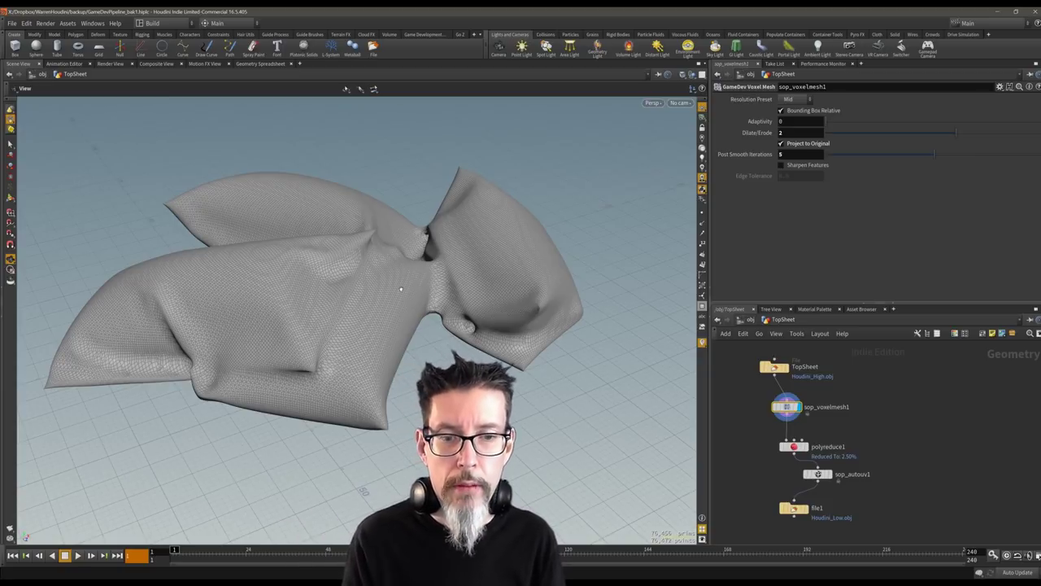
pyautogui.moveTo(402, 289); pyautogui.dragTo(433, 279, button='middle')
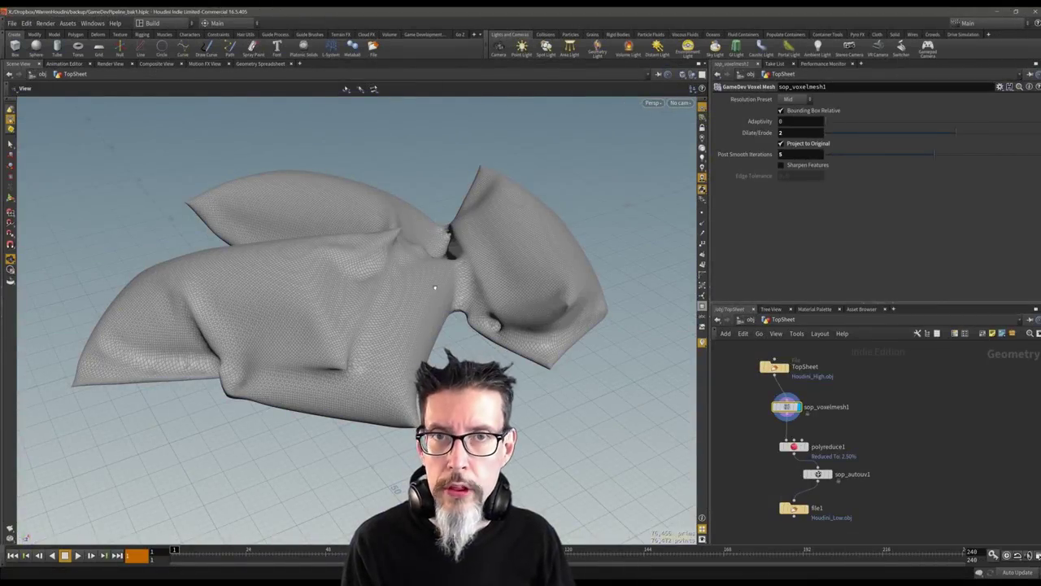
pyautogui.moveTo(435, 287); pyautogui.dragTo(454, 279)
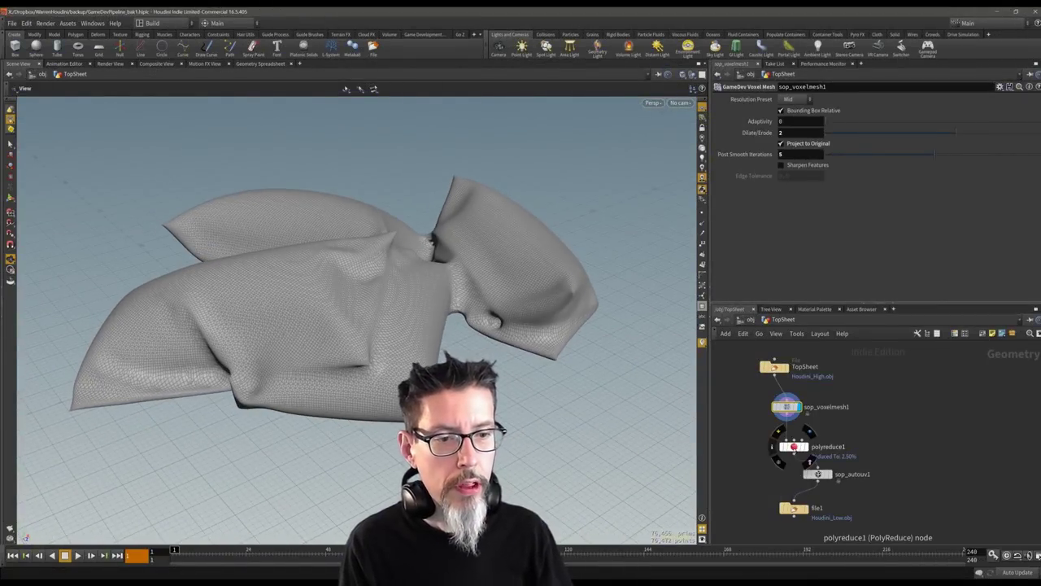
pyautogui.click(794, 447)
pyautogui.click(806, 447)
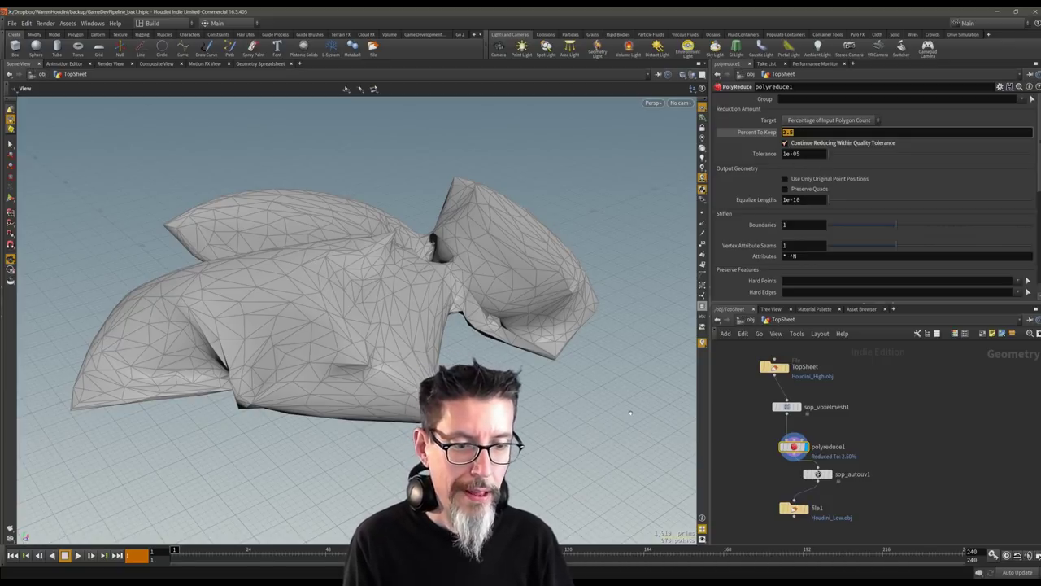
pyautogui.moveTo(341, 312); pyautogui.dragTo(555, 287)
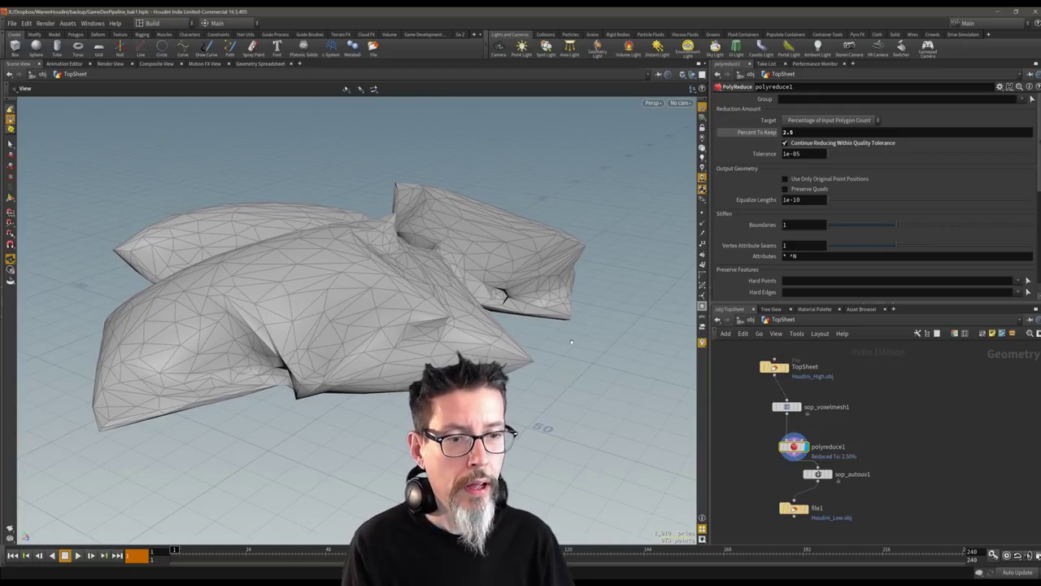
pyautogui.moveTo(571, 342); pyautogui.dragTo(568, 308)
# Display the output of the sop_autouv1 node and view the UV-unwrapped low-poly pillows.
pyautogui.click(819, 473)
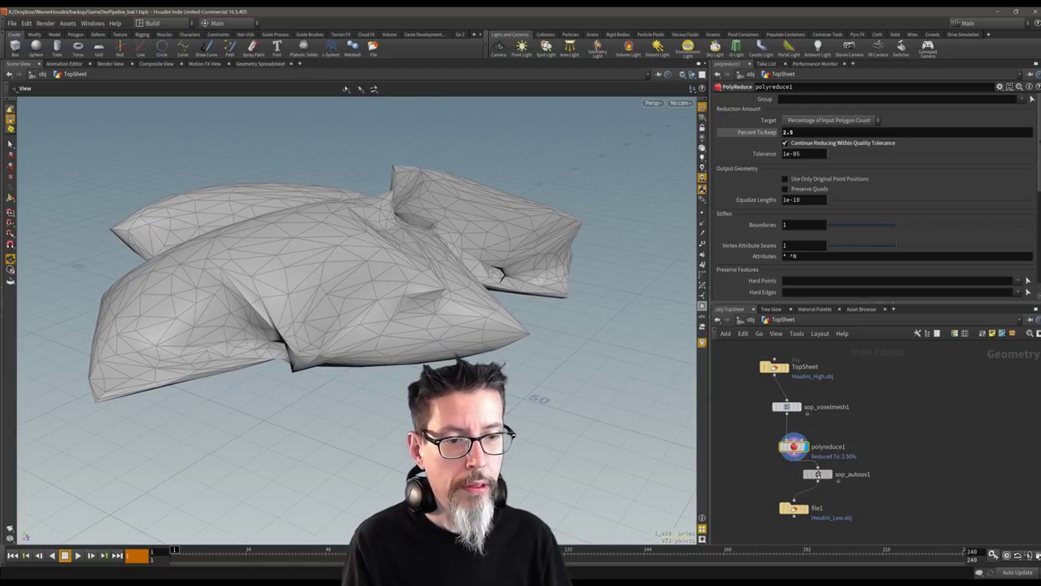
pyautogui.click(829, 474)
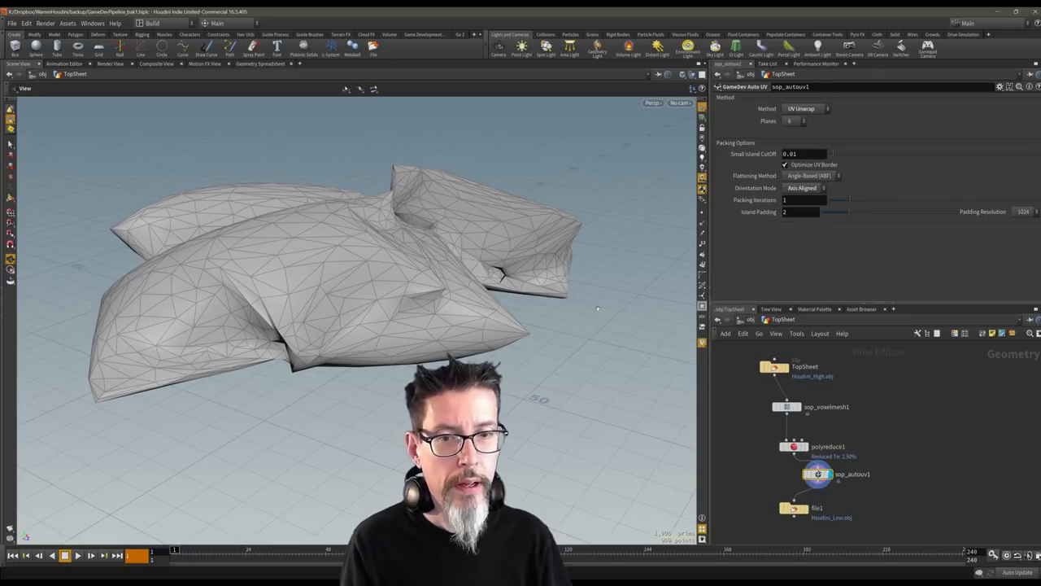
pyautogui.moveTo(592, 284); pyautogui.dragTo(583, 321)
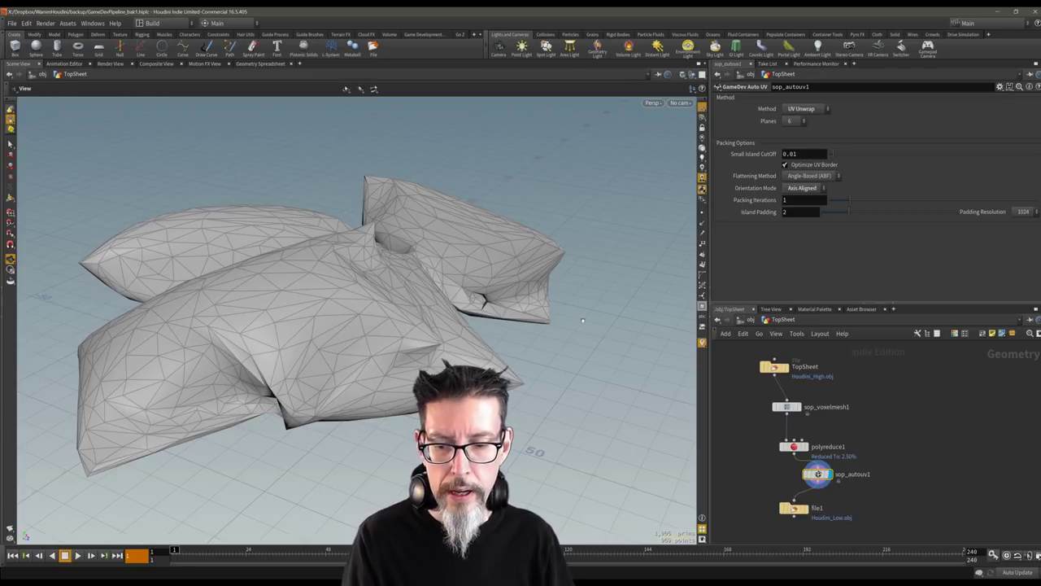
pyautogui.moveTo(580, 317); pyautogui.dragTo(583, 311)
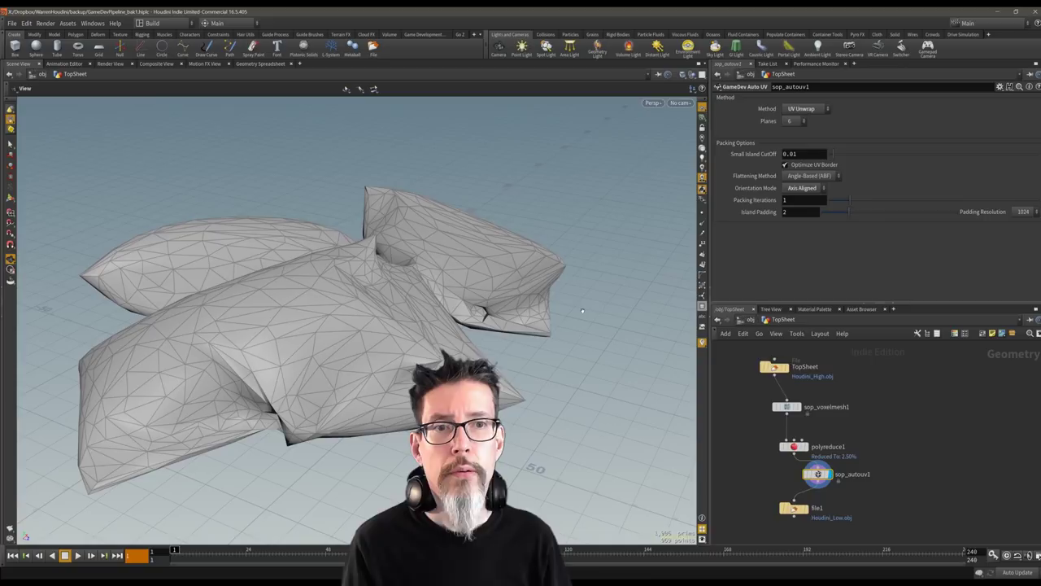
pyautogui.moveTo(582, 311); pyautogui.dragTo(602, 278)
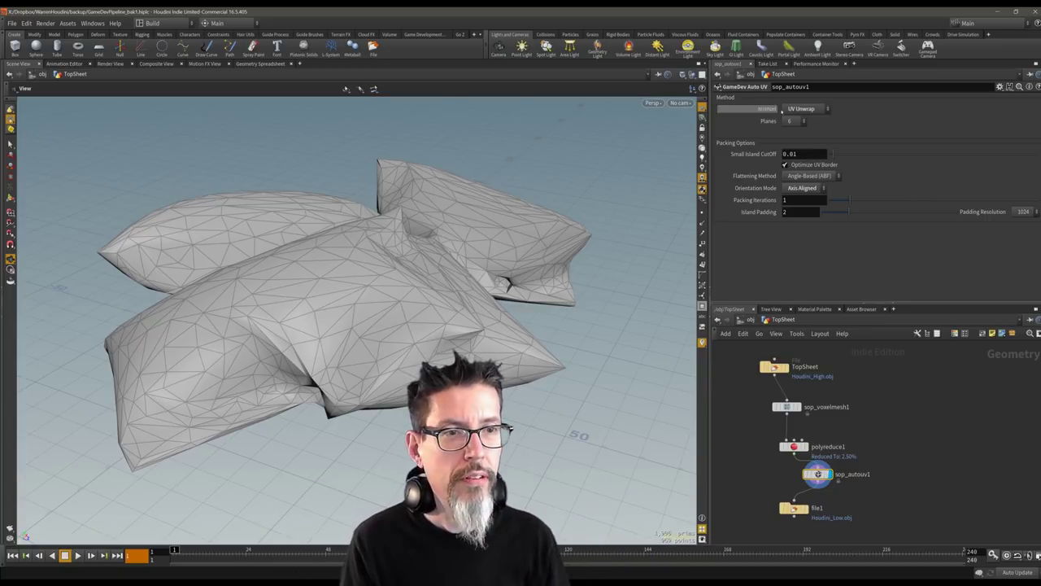
# Review the unwrap method options of sop_autouv1 and select the file1 output node.
pyautogui.click(827, 108)
pyautogui.click(864, 113)
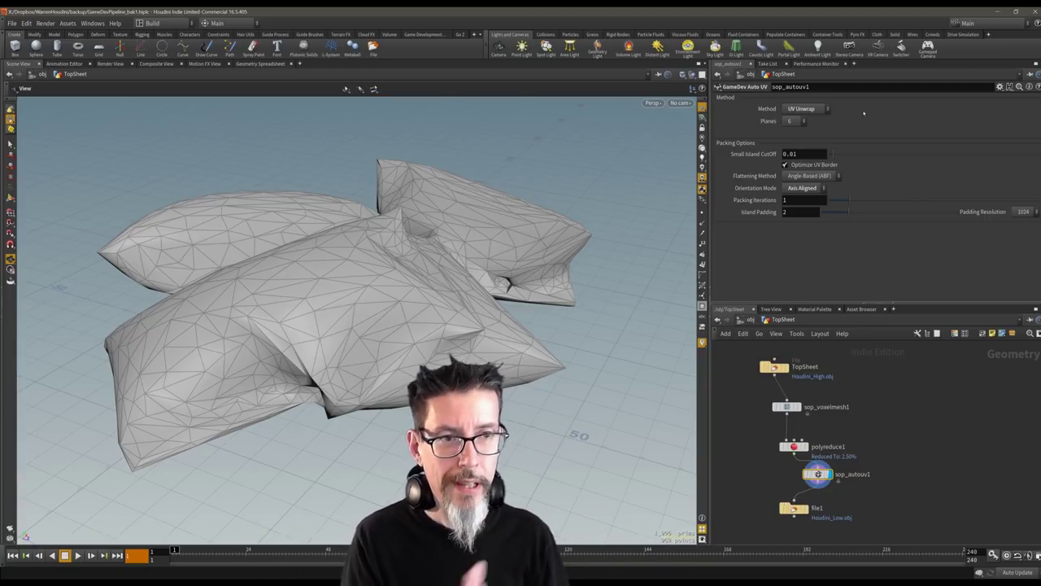
pyautogui.click(793, 509)
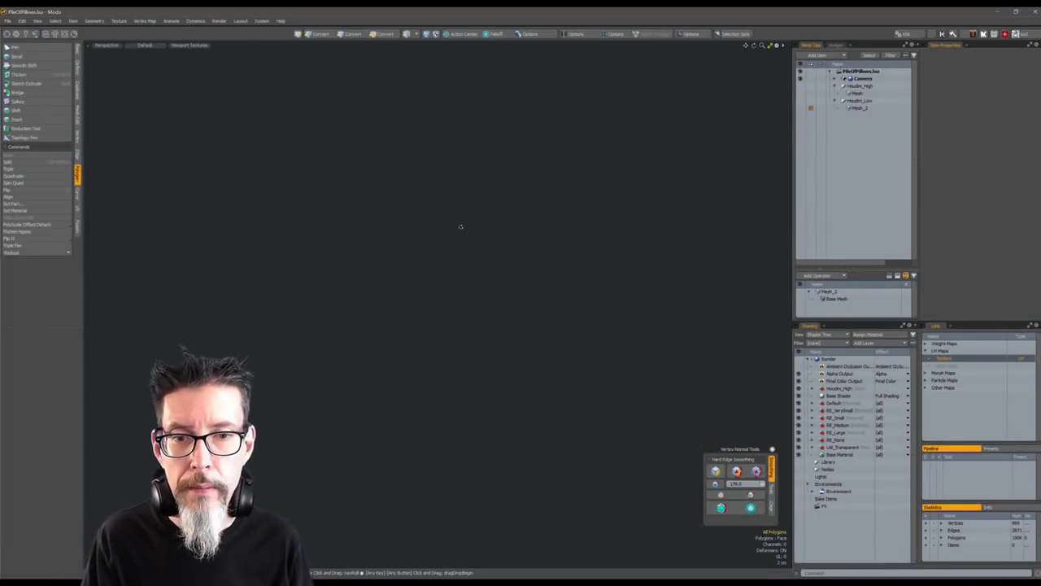
# Switch to Modo and compare the Houdini_High and Houdini_Low pillow groups by alternating their visibility, ending with both shown.
pyautogui.click(800, 86)
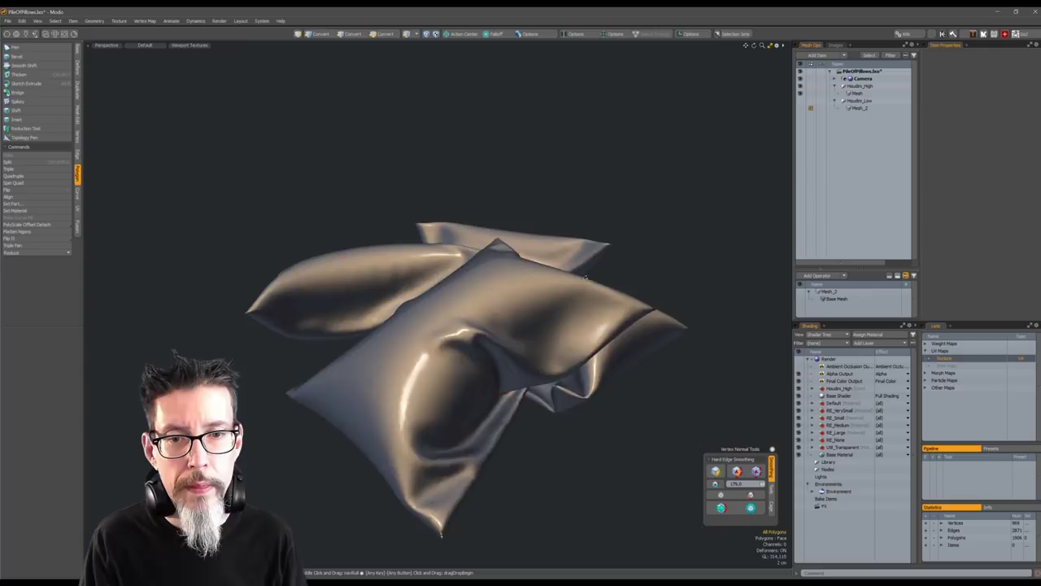
pyautogui.keyDown('alt'); pyautogui.moveTo(587, 244); pyautogui.dragTo(478, 254); pyautogui.keyUp('alt')
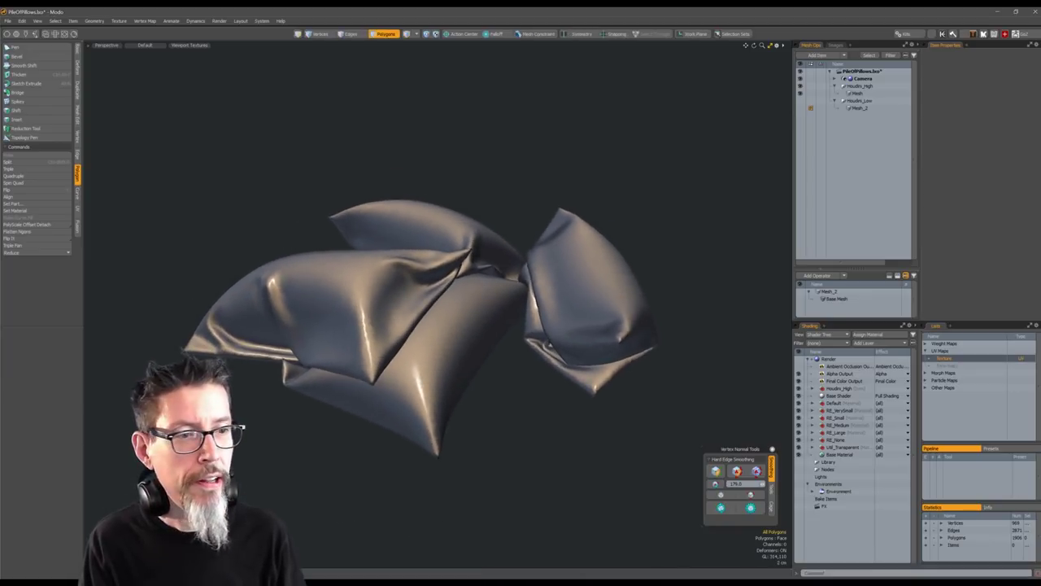
pyautogui.click(801, 86)
pyautogui.click(800, 100)
pyautogui.keyDown('alt'); pyautogui.moveTo(414, 270); pyautogui.dragTo(415, 291); pyautogui.keyUp('alt')
pyautogui.press('8')
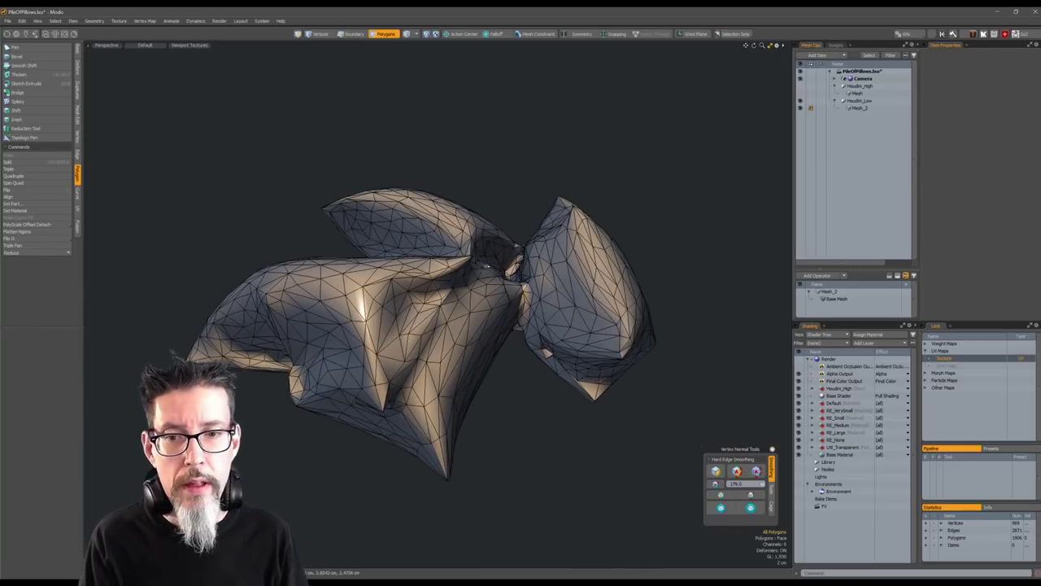
pyautogui.keyDown('alt'); pyautogui.moveTo(482, 273); pyautogui.dragTo(520, 159); pyautogui.keyUp('alt')
pyautogui.click(803, 87)
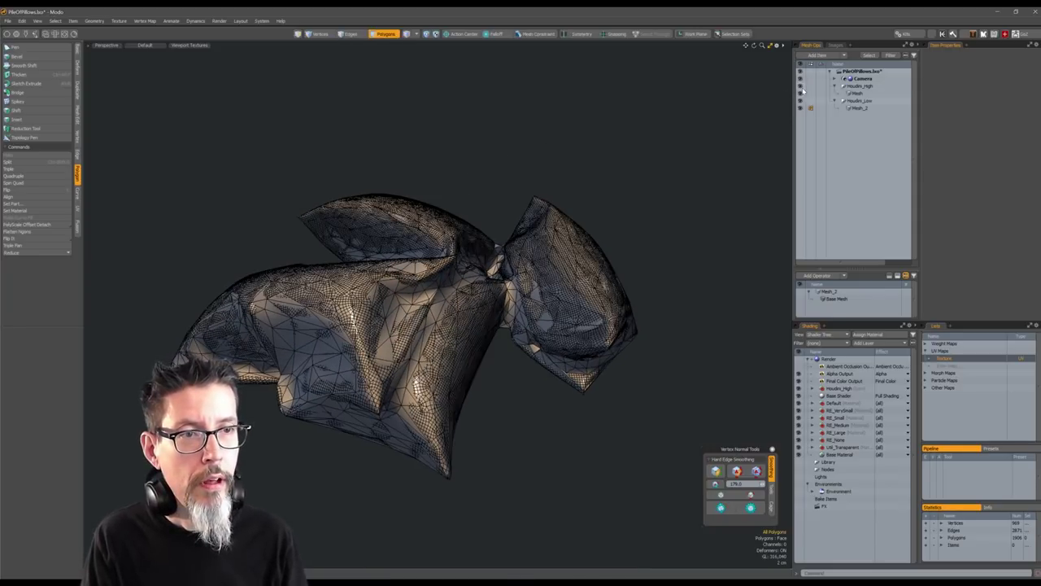
# Turn off the viewport textures and delete the Houdini_High material from the shader tree.
pyautogui.click(188, 45)
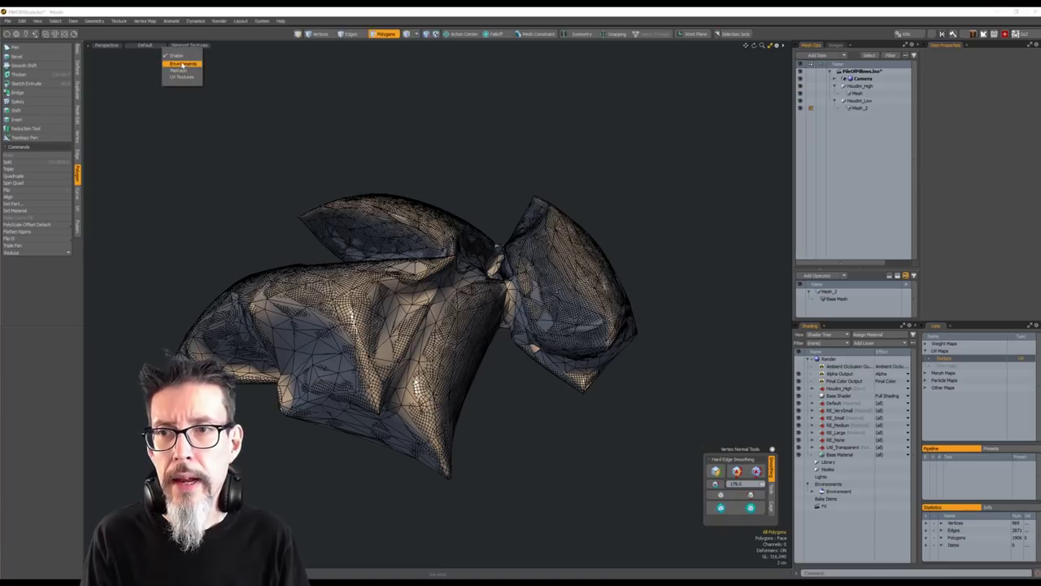
pyautogui.click(175, 57)
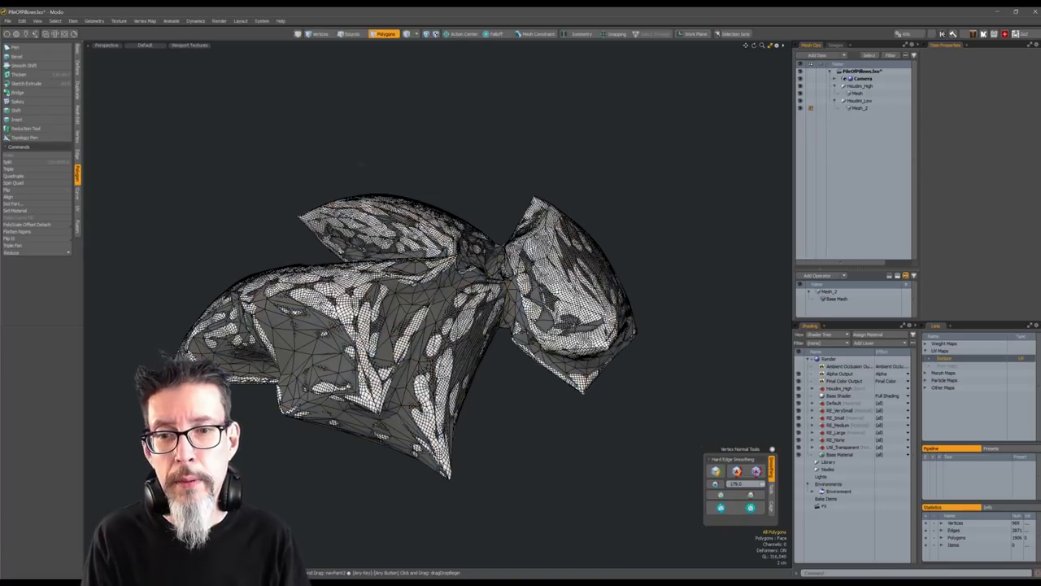
pyautogui.keyDown('alt'); pyautogui.moveTo(618, 236); pyautogui.dragTo(651, 189); pyautogui.keyUp('alt')
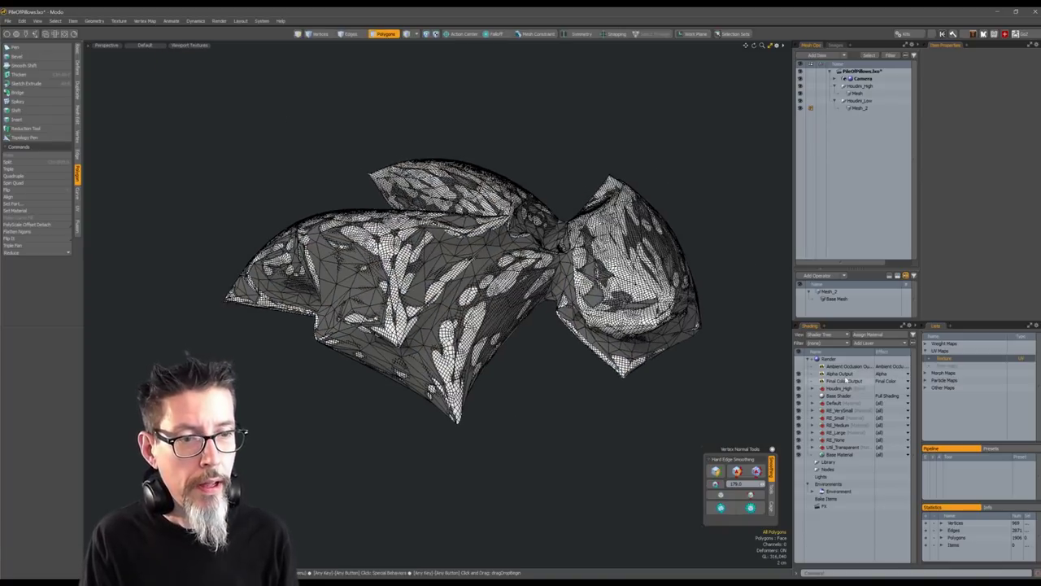
pyautogui.click(840, 388)
pyautogui.press('Delete')
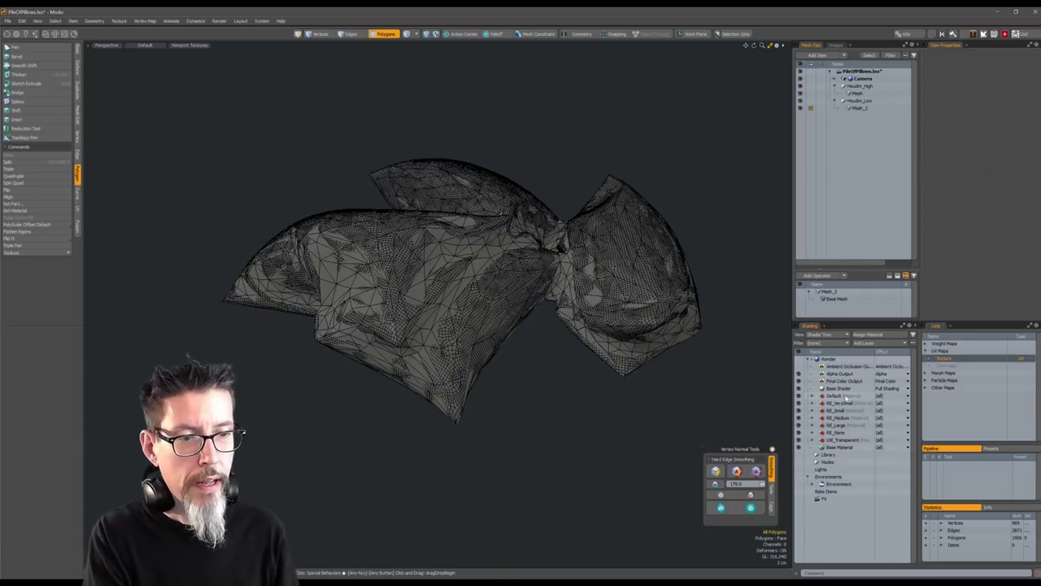
# View the Houdini_High pillows alone, switch to Houdini_Low, and show the UV layout of Mesh_2 beside the model.
pyautogui.click(801, 101)
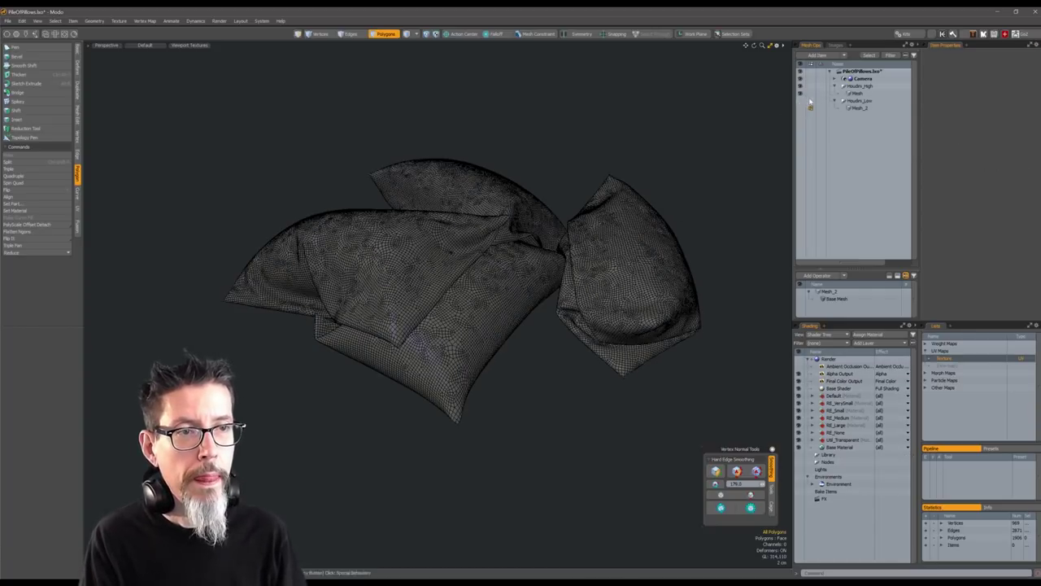
pyautogui.keyDown('alt'); pyautogui.moveTo(700, 175); pyautogui.dragTo(533, 208); pyautogui.keyUp('alt')
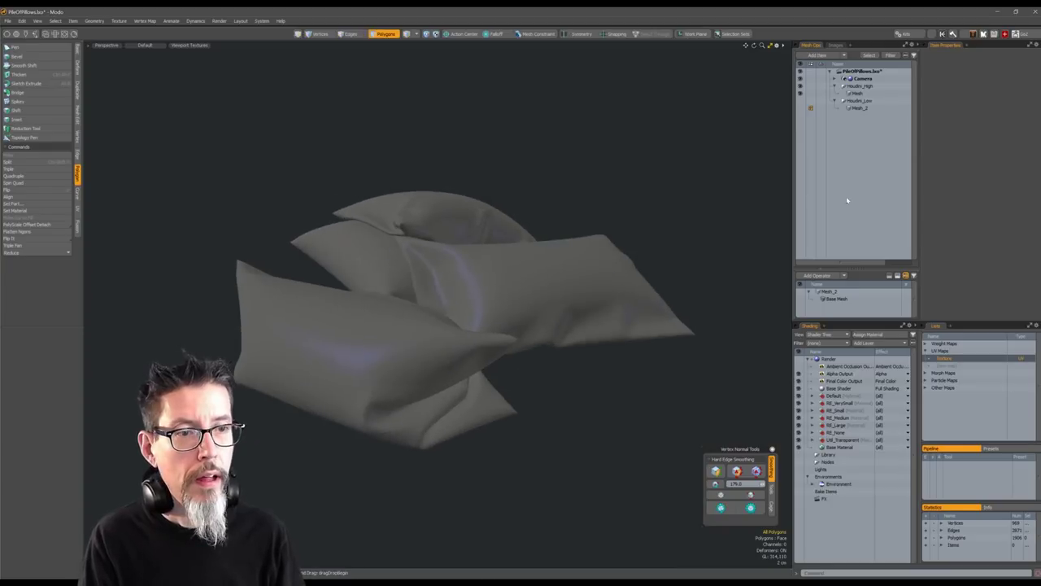
pyautogui.click(856, 107)
pyautogui.keyDown('alt'); pyautogui.moveTo(683, 262); pyautogui.dragTo(719, 249); pyautogui.keyUp('alt')
pyautogui.press('KP_0')
pyautogui.press('5')
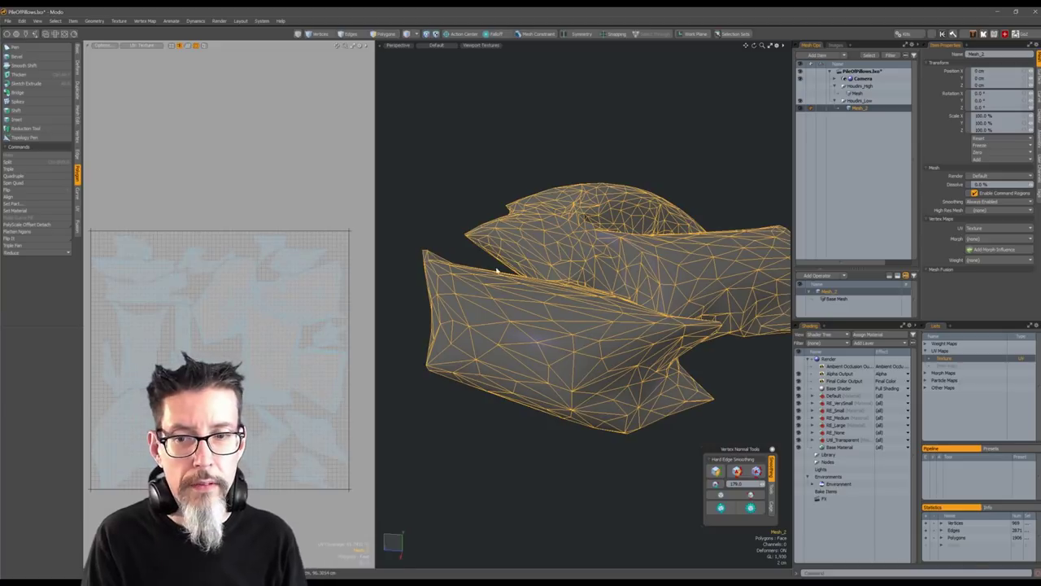
pyautogui.scroll(-3, 343, 261)
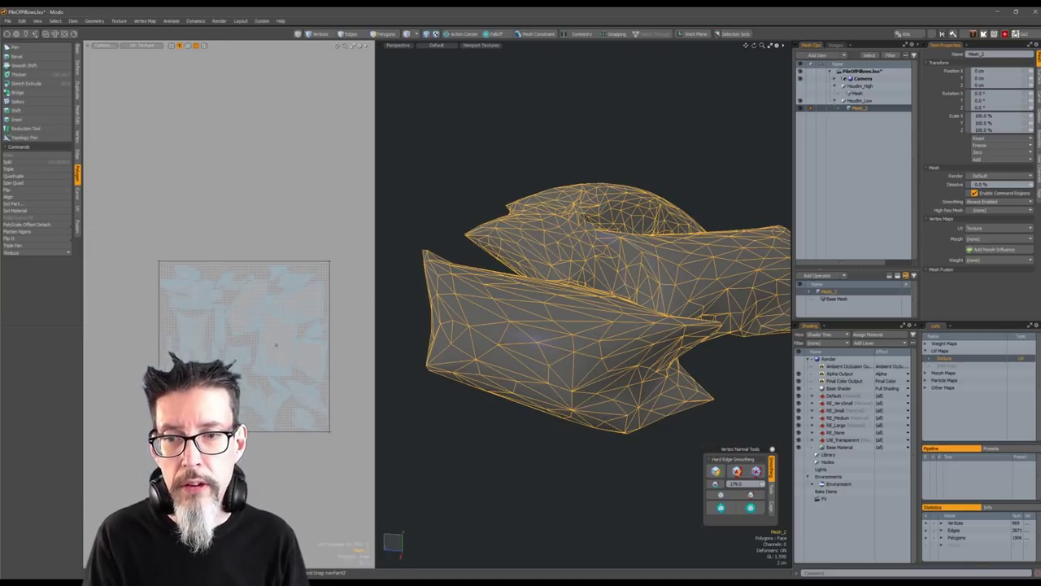
# Clear the selection and examine the UV islands of the low-poly pillow mesh.
pyautogui.click(342, 263)
pyautogui.scroll(3, 295, 276)
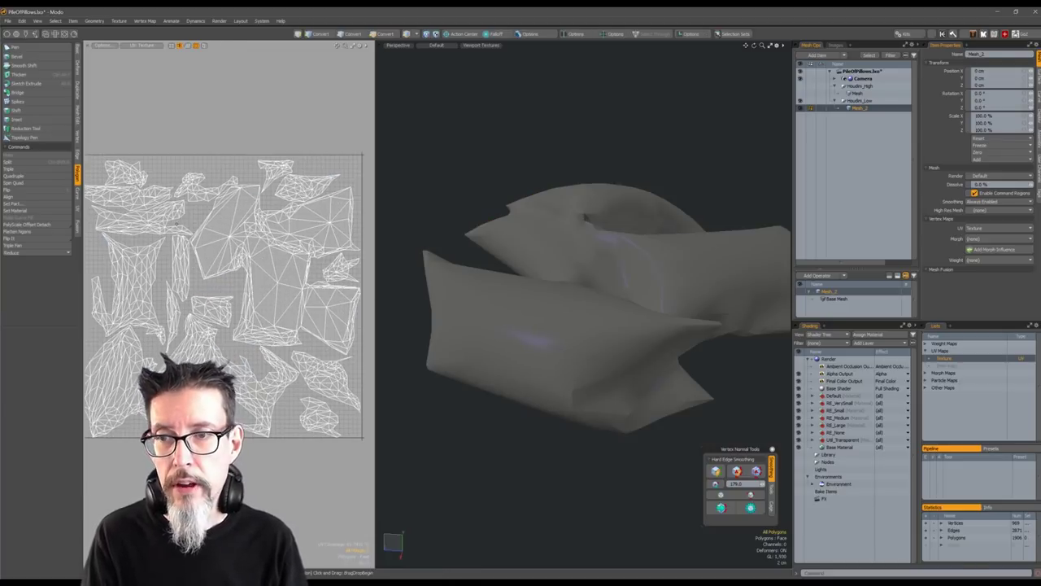
pyautogui.scroll(-2, 256, 228)
pyautogui.scroll(2, 255, 229)
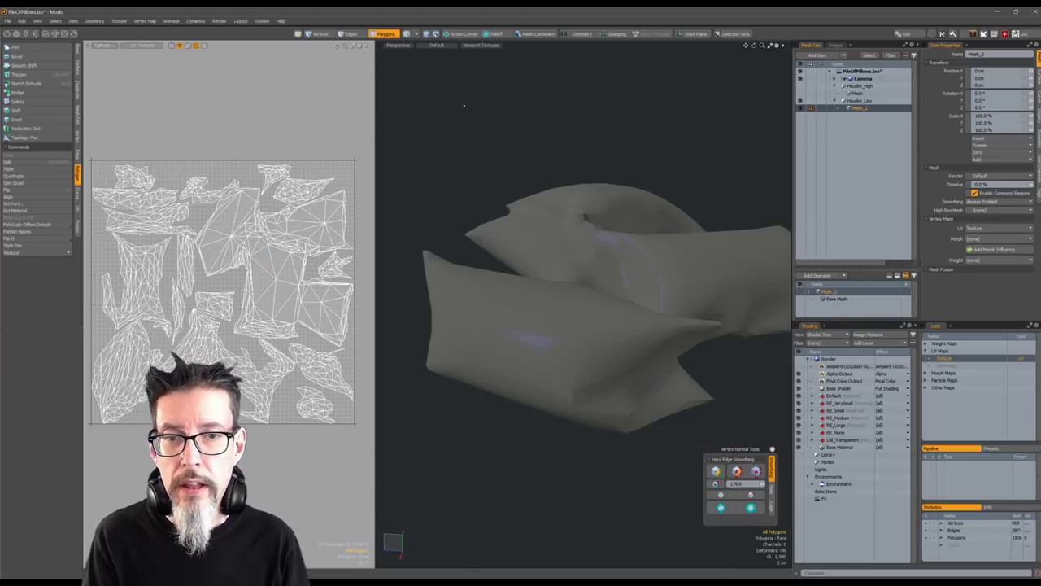
# Select the connected polygons on the underside of the pile and inspect their large island in the UV map.
pyautogui.keyDown('alt'); pyautogui.moveTo(464, 105); pyautogui.dragTo(577, 258); pyautogui.keyUp('alt')
pyautogui.keyDown('alt'); pyautogui.moveTo(540, 314); pyautogui.dragTo(532, 303); pyautogui.keyUp('alt')
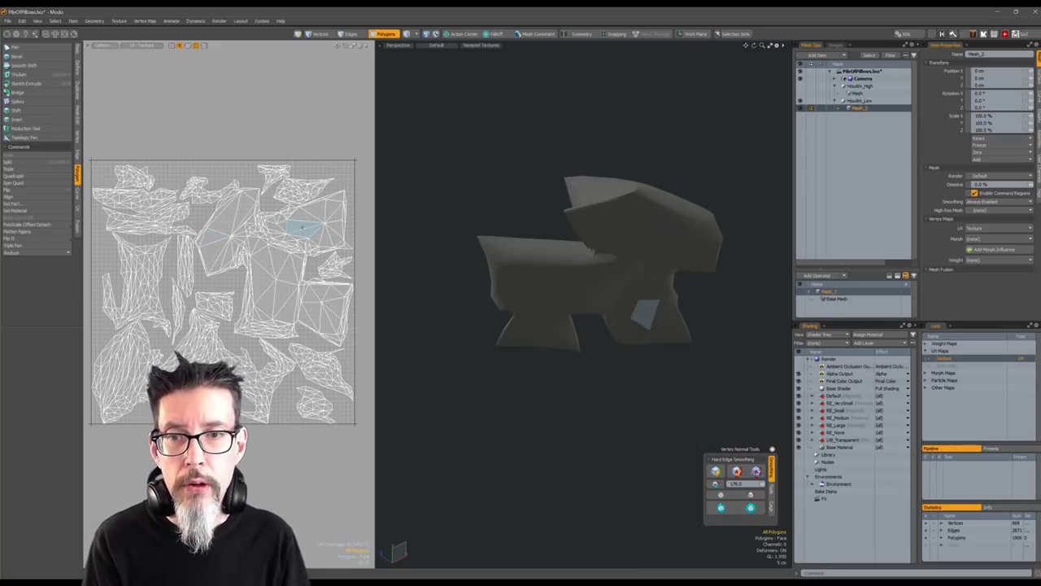
pyautogui.doubleClick(635, 308)
pyautogui.moveTo(604, 282); pyautogui.dragTo(574, 236, button='middle')
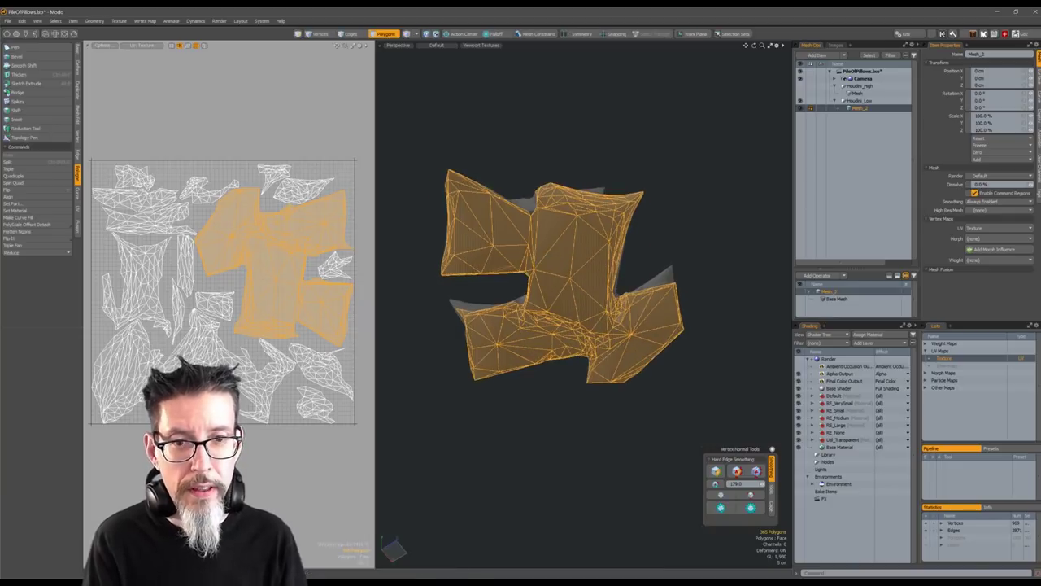
pyautogui.keyDown('alt'); pyautogui.moveTo(635, 179); pyautogui.dragTo(641, 257); pyautogui.keyUp('alt')
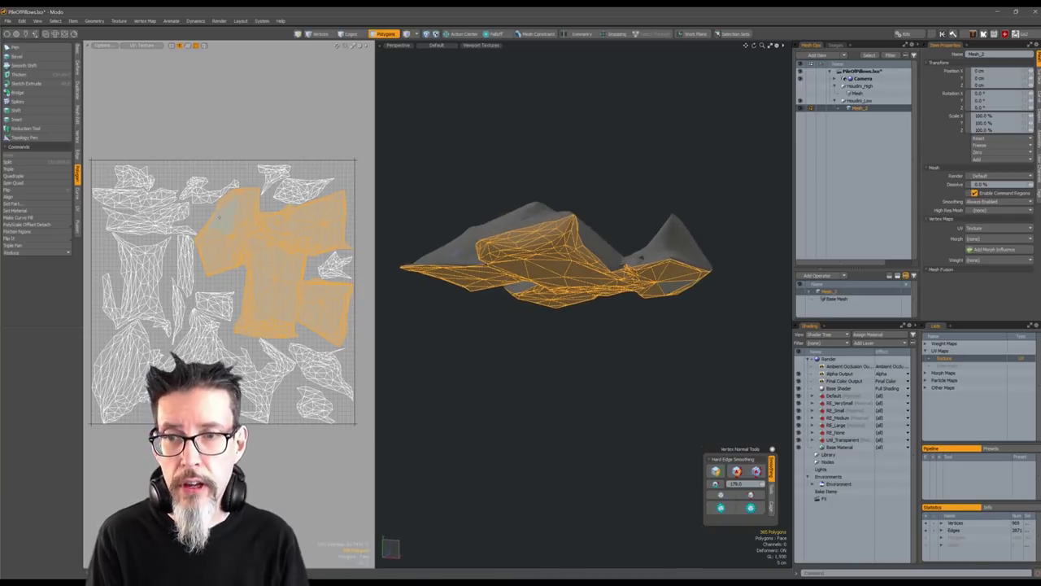
pyautogui.moveTo(462, 242); pyautogui.dragTo(582, 312, button='middle')
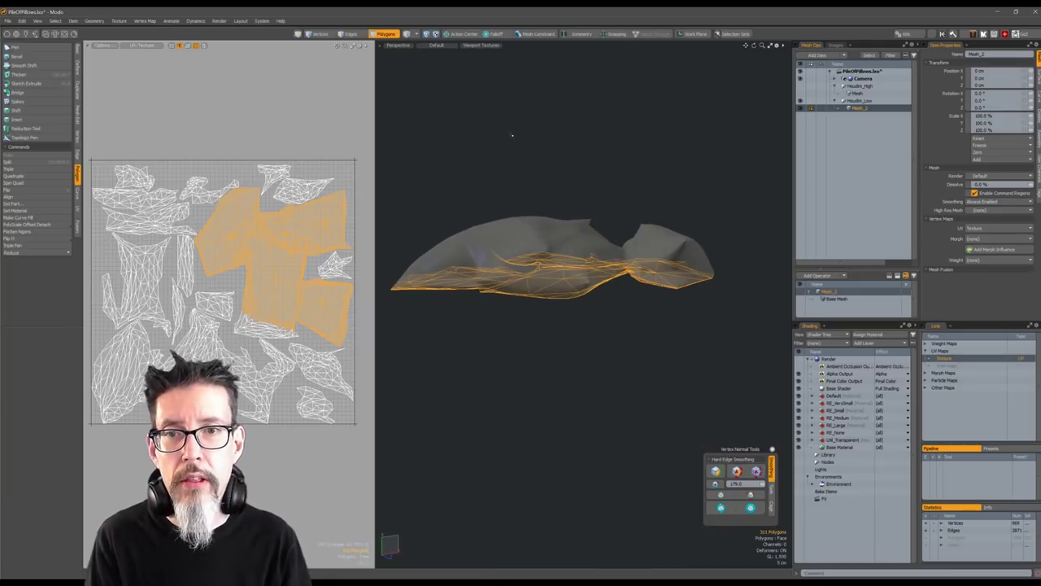
# Replace the selection with the two complete UV islands at the upper edge of the UV map.
pyautogui.click(453, 171)
pyautogui.moveTo(286, 187); pyautogui.dragTo(268, 169)
pyautogui.press(']')
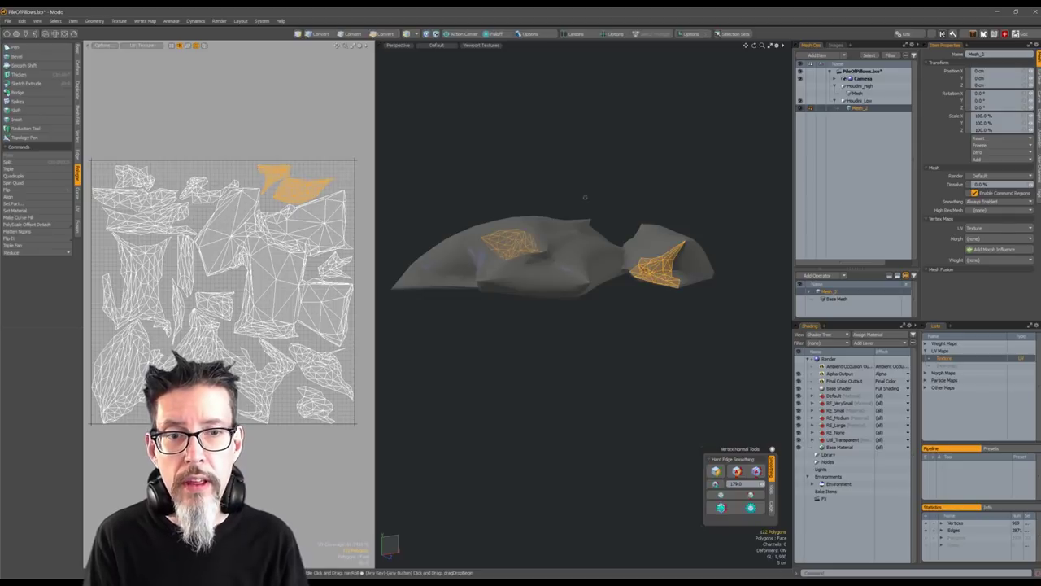
# Select the connected UV islands on the side of the pillow at the pile's end, inspect them, and clear the selection.
pyautogui.keyDown('alt'); pyautogui.moveTo(585, 198); pyautogui.dragTo(593, 275); pyautogui.keyUp('alt')
pyautogui.click(594, 275)
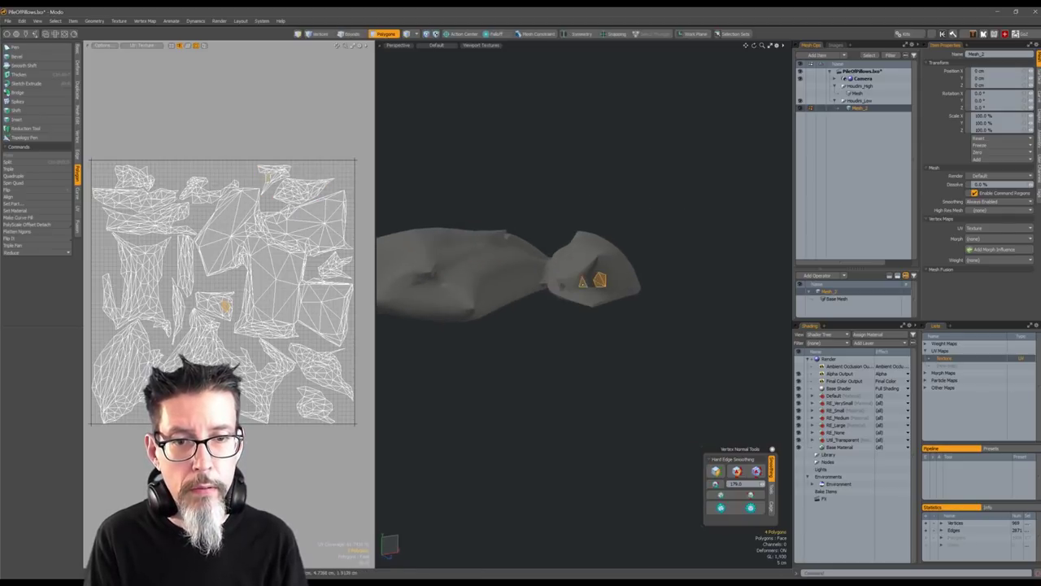
pyautogui.press(']')
pyautogui.keyDown('alt'); pyautogui.moveTo(274, 145); pyautogui.dragTo(259, 167); pyautogui.keyUp('alt')
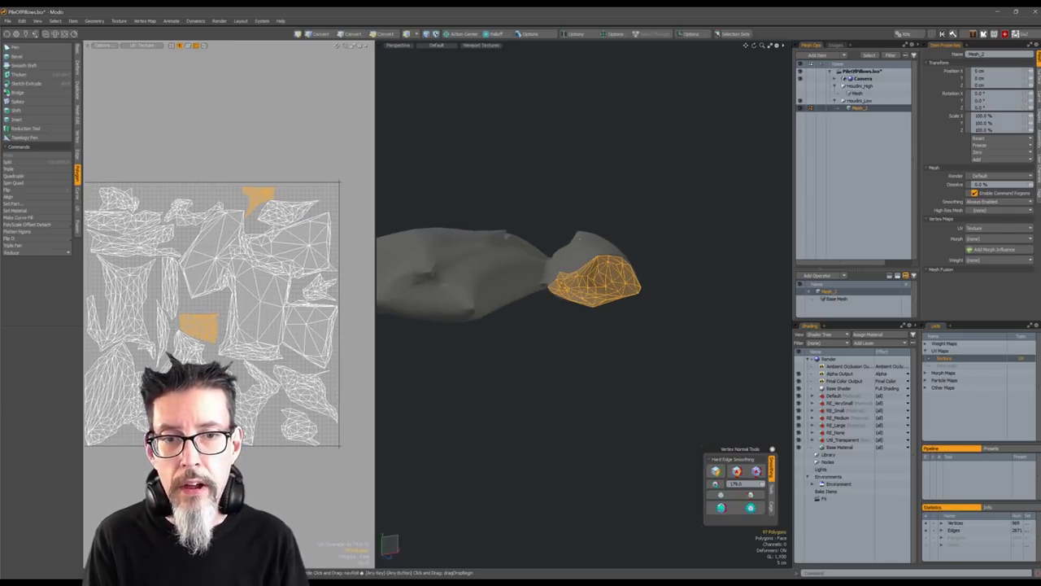
pyautogui.keyDown('alt'); pyautogui.moveTo(618, 228); pyautogui.dragTo(640, 245); pyautogui.keyUp('alt')
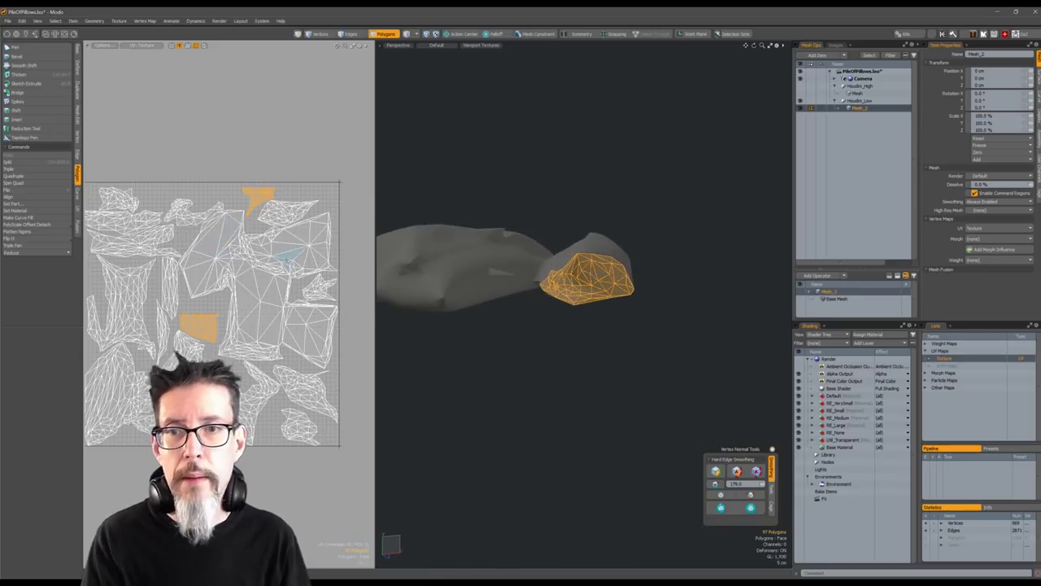
pyautogui.click(253, 144)
pyautogui.keyDown('alt'); pyautogui.moveTo(569, 162); pyautogui.dragTo(466, 206); pyautogui.keyUp('alt')
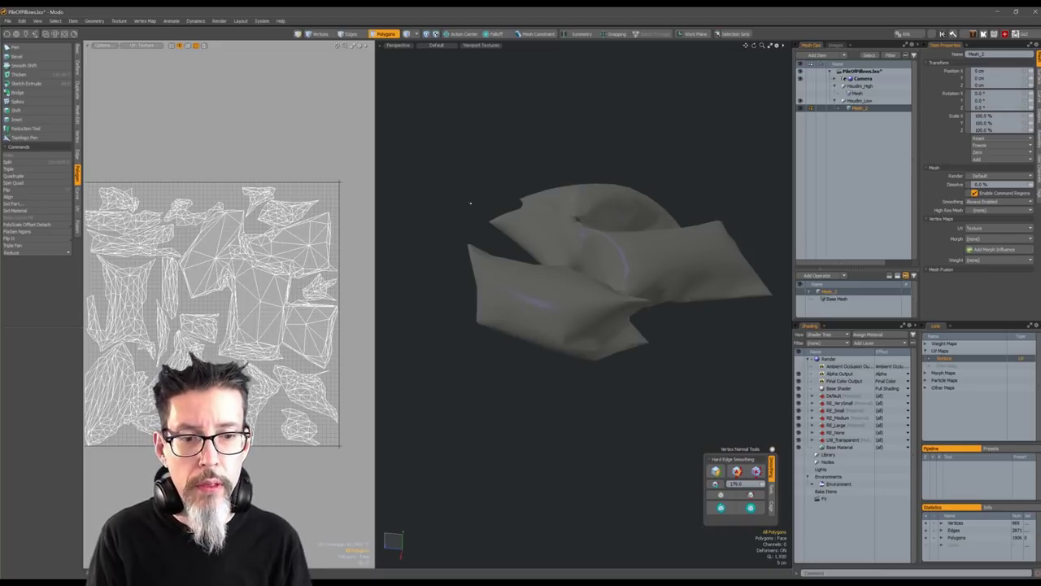
pyautogui.keyDown('alt'); pyautogui.moveTo(470, 203); pyautogui.dragTo(415, 201); pyautogui.keyUp('alt')
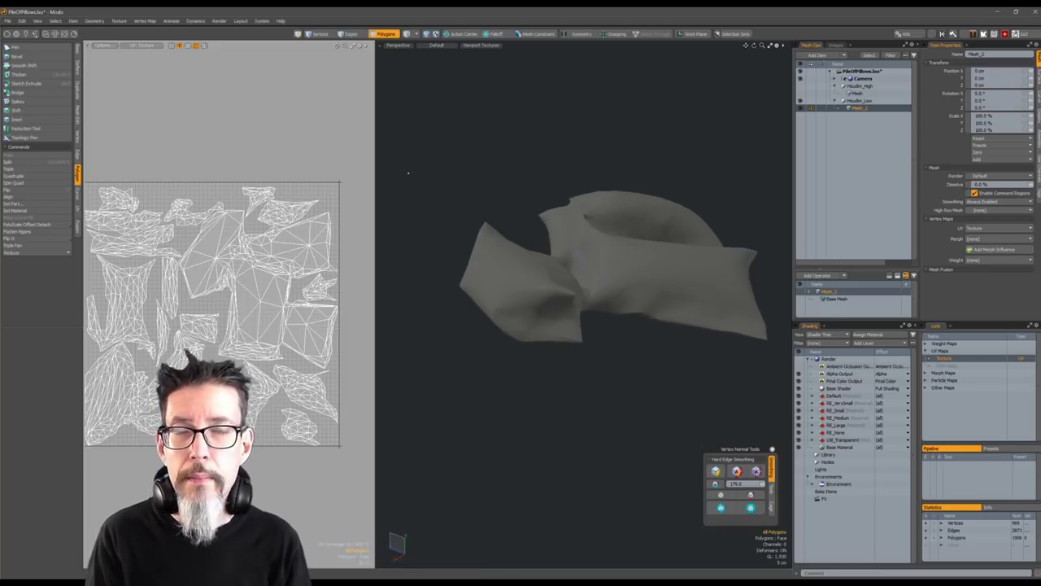
pyautogui.keyDown('alt'); pyautogui.moveTo(309, 228); pyautogui.dragTo(327, 215); pyautogui.keyUp('alt')
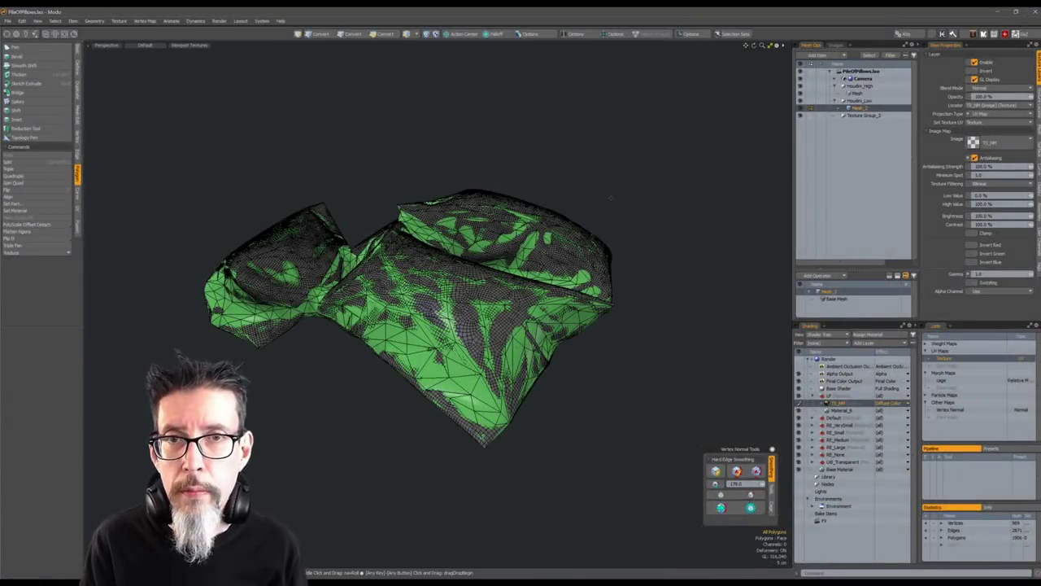
# Change the effect of the low-poly material's image texture to Normal.
pyautogui.keyDown('alt'); pyautogui.moveTo(610, 198); pyautogui.dragTo(639, 190); pyautogui.keyUp('alt')
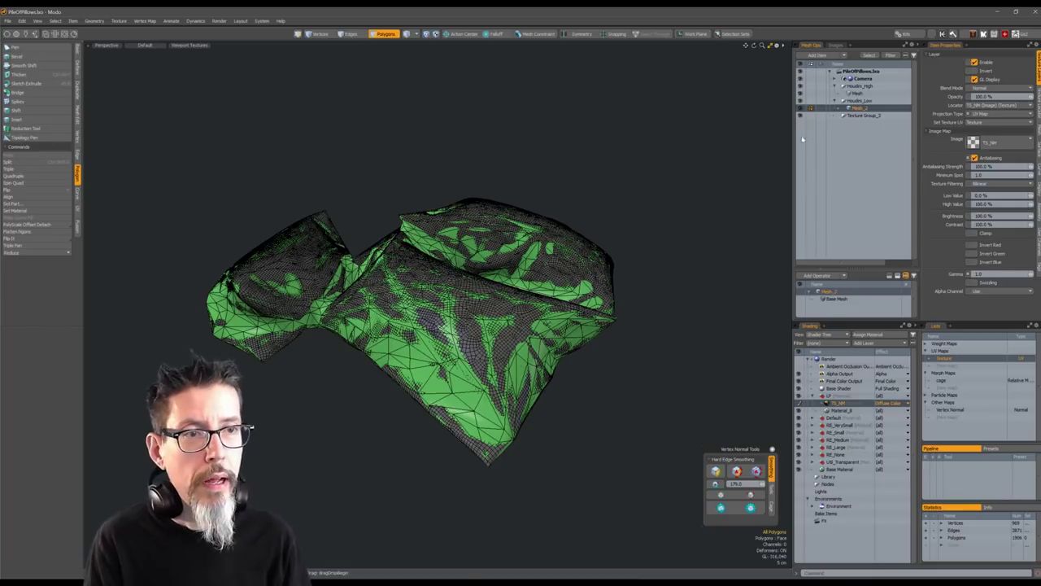
pyautogui.keyDown('alt'); pyautogui.moveTo(666, 230); pyautogui.dragTo(642, 250); pyautogui.keyUp('alt')
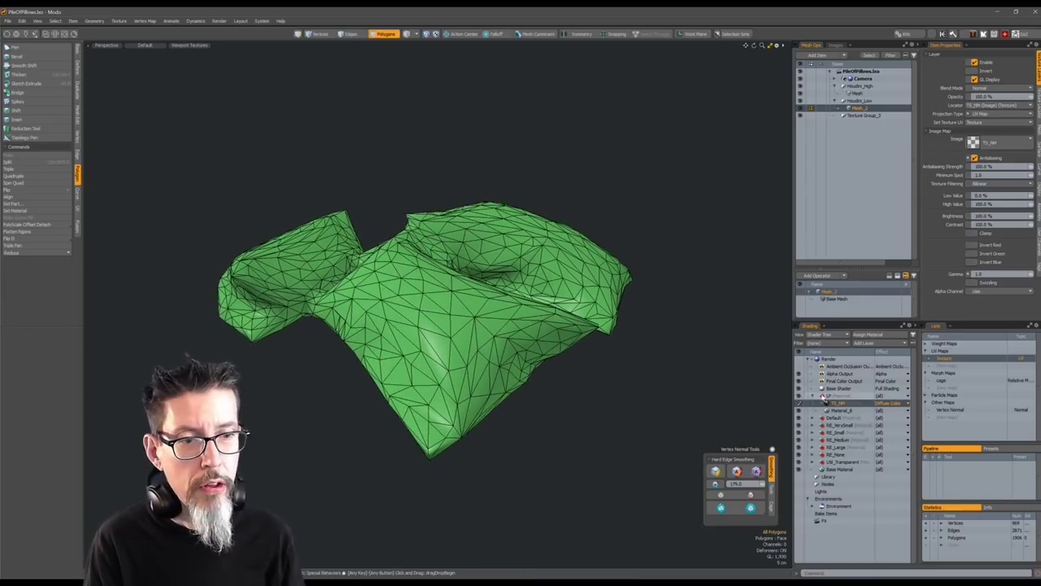
pyautogui.rightClick(856, 404)
pyautogui.moveTo(905, 429)
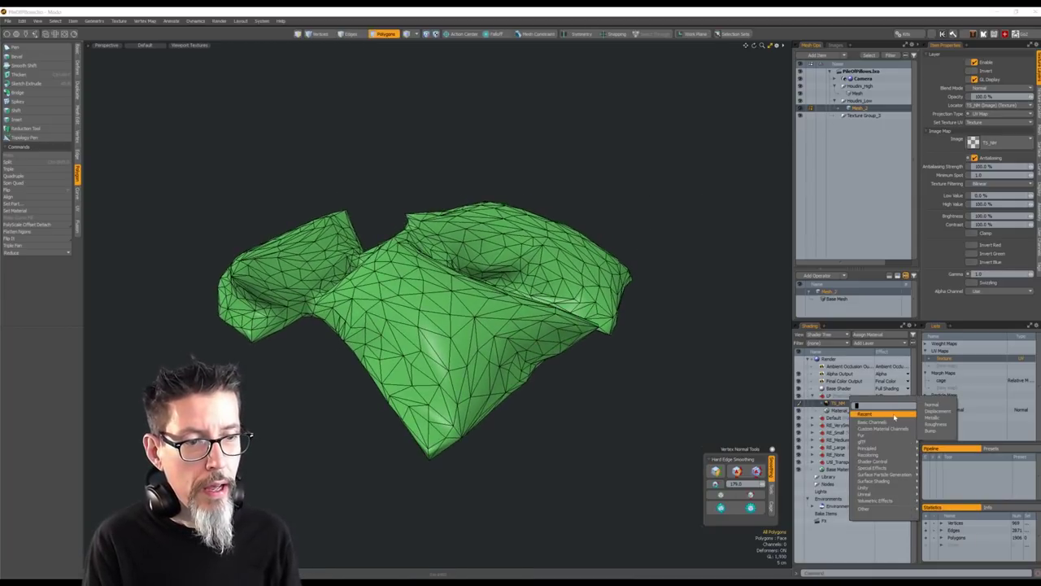
pyautogui.click(936, 405)
# Preview the cage morph map on the low-poly pillows, compare it with the high-poly mesh, and deselect the morph map.
pyautogui.keyDown('alt'); pyautogui.moveTo(689, 289); pyautogui.dragTo(620, 316); pyautogui.keyUp('alt')
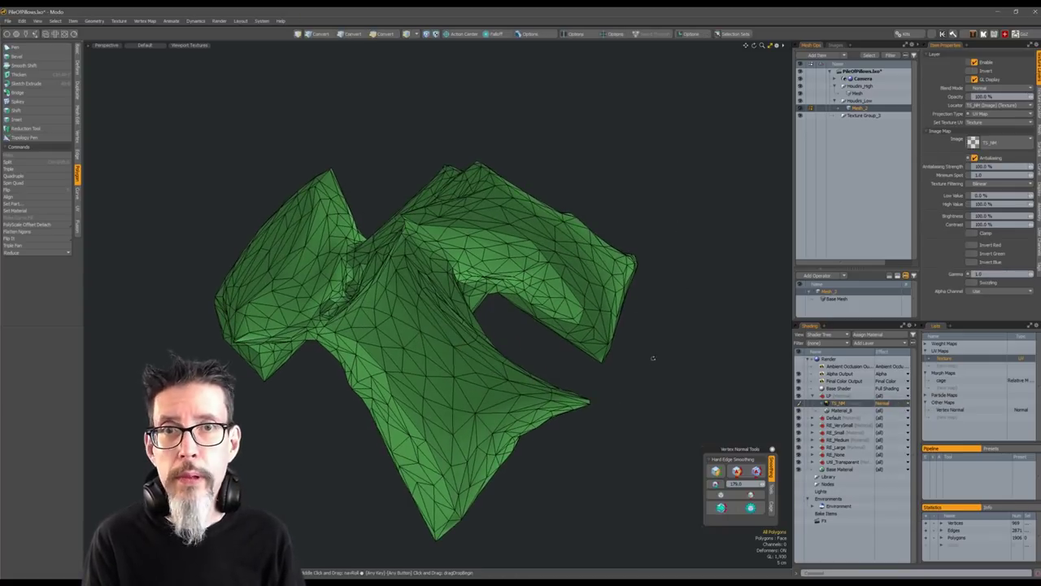
pyautogui.keyDown('alt'); pyautogui.moveTo(653, 358); pyautogui.dragTo(639, 306); pyautogui.keyUp('alt')
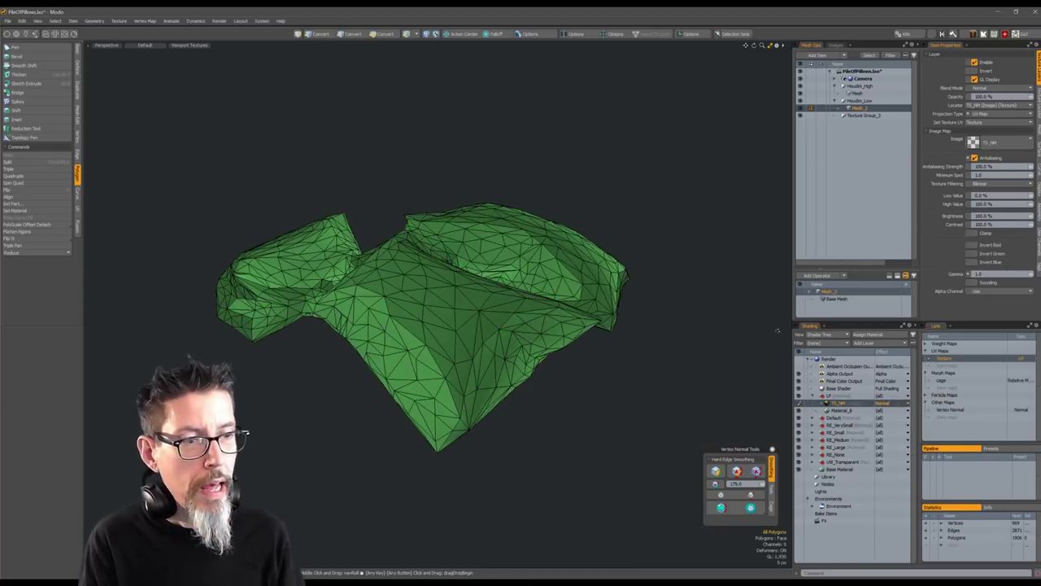
pyautogui.click(956, 382)
pyautogui.keyDown('alt'); pyautogui.moveTo(619, 249); pyautogui.dragTo(573, 220); pyautogui.keyUp('alt')
pyautogui.click(985, 384)
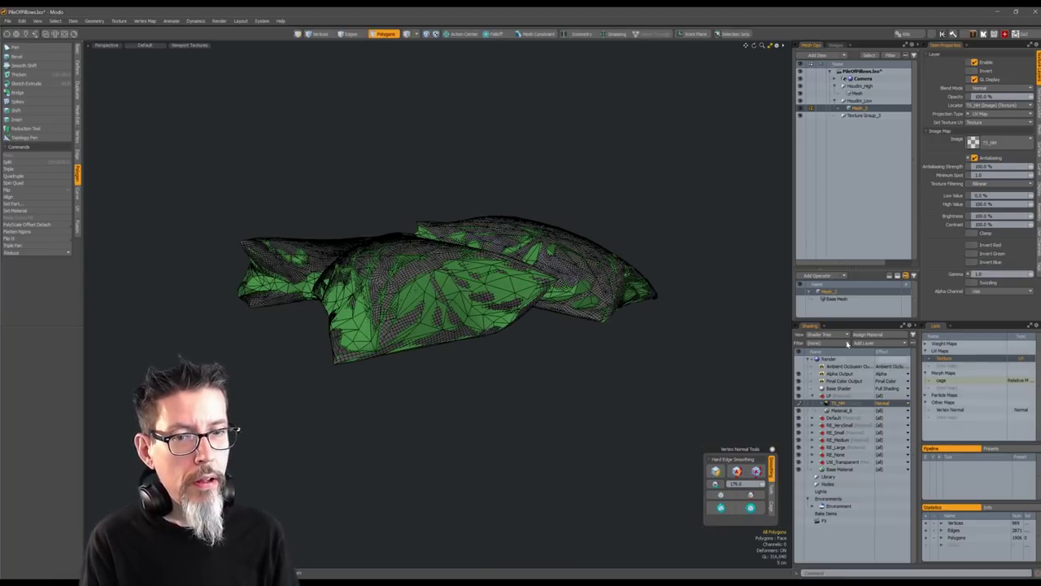
pyautogui.keyDown('alt'); pyautogui.moveTo(684, 170); pyautogui.dragTo(721, 209); pyautogui.keyUp('alt')
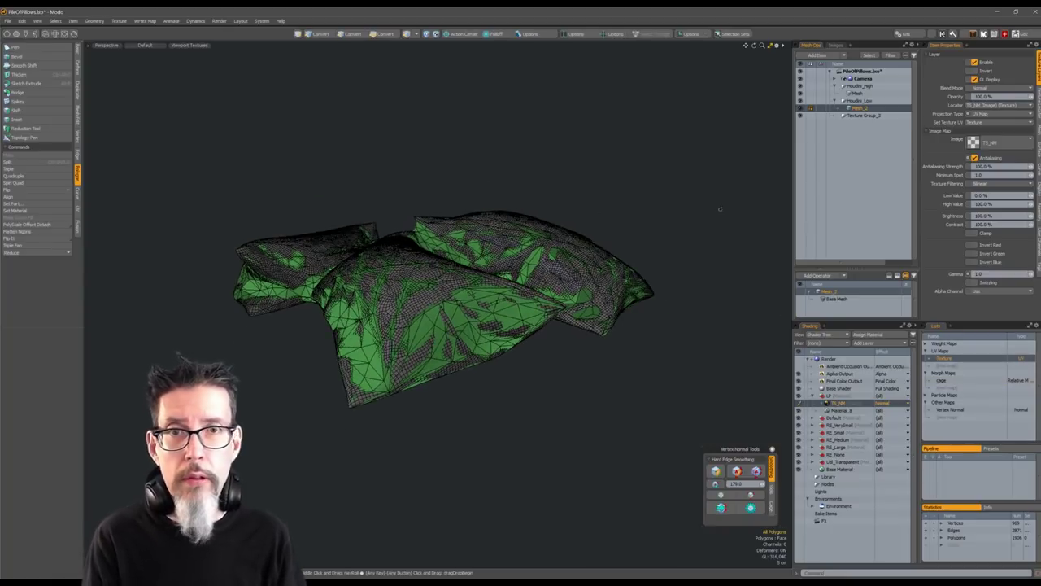
# Bake the high-poly normals into the image texture from the object, using the cage morph map, and close the render window.
pyautogui.rightClick(846, 405)
pyautogui.click(842, 536)
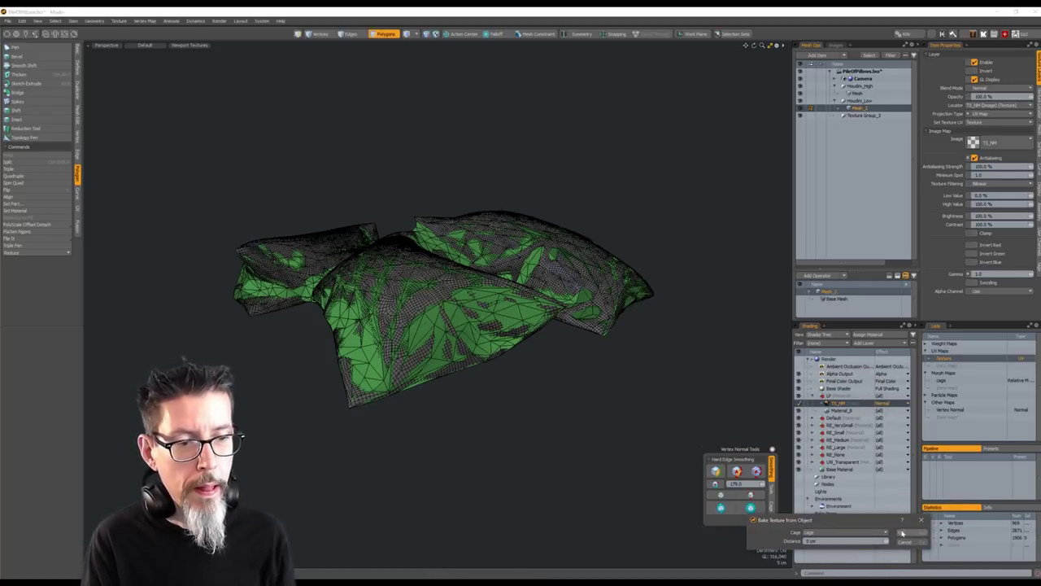
pyautogui.click(901, 533)
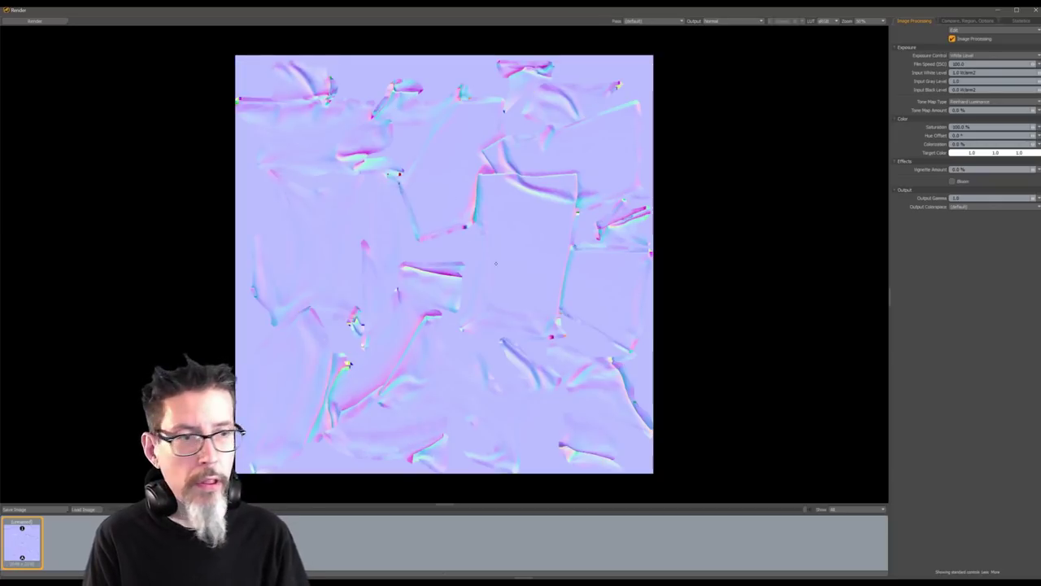
pyautogui.click(1036, 10)
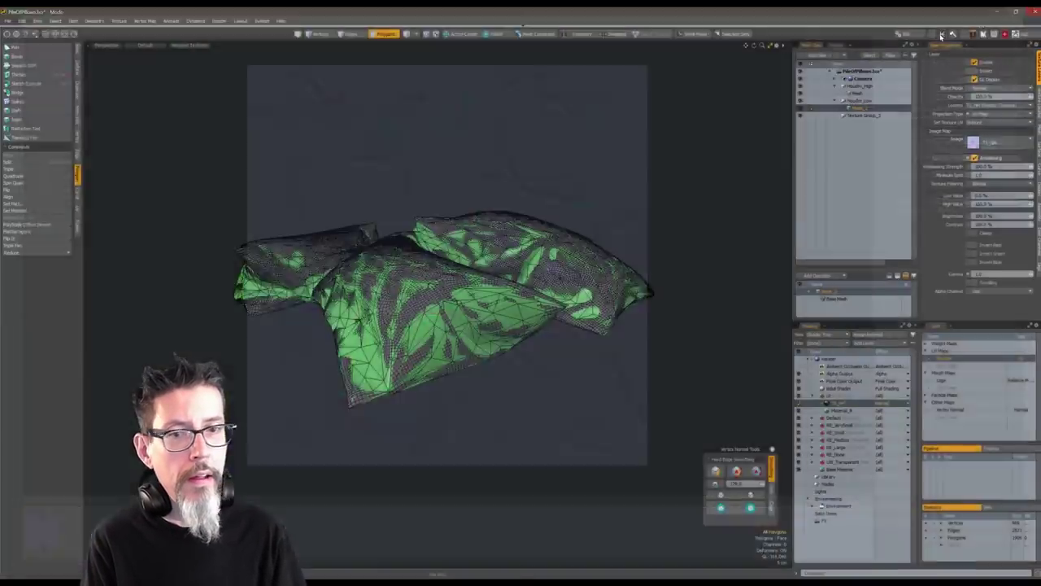
# Show only the low-poly pillows without wireframe and examine the baked normal map's shading on the pile from all sides and close up.
pyautogui.keyDown('alt'); pyautogui.moveTo(579, 214); pyautogui.dragTo(587, 213); pyautogui.keyUp('alt')
pyautogui.press('8')
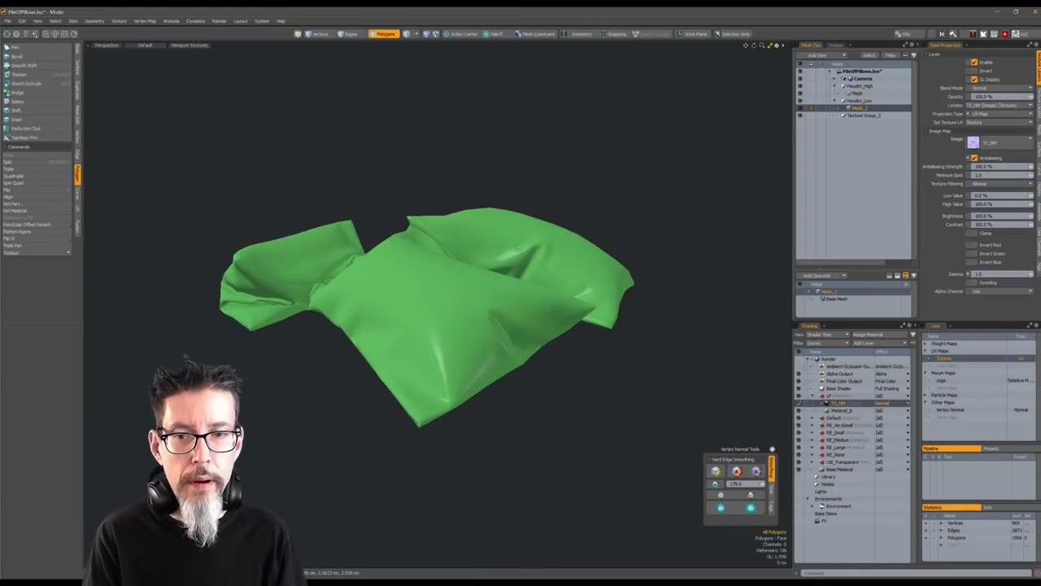
pyautogui.keyDown('alt'); pyautogui.moveTo(498, 224); pyautogui.dragTo(631, 253); pyautogui.keyUp('alt')
pyautogui.scroll(-2, 528, 232)
pyautogui.keyDown('alt'); pyautogui.moveTo(483, 285); pyautogui.dragTo(602, 309); pyautogui.keyUp('alt')
pyautogui.scroll(3, 496, 313)
pyautogui.keyDown('alt'); pyautogui.moveTo(536, 224); pyautogui.dragTo(565, 276); pyautogui.keyUp('alt')
pyautogui.press('3')
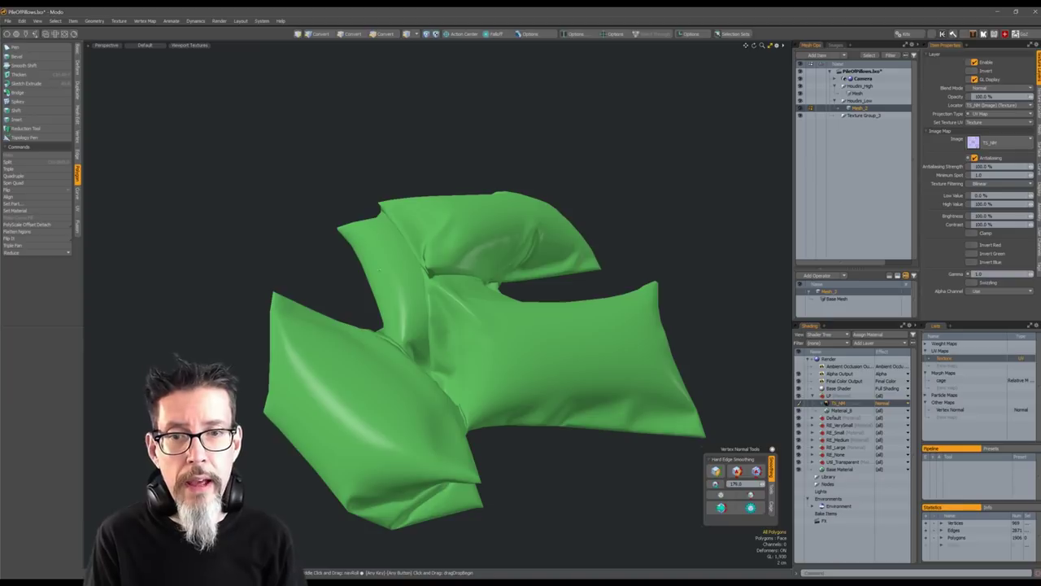
pyautogui.keyDown('alt'); pyautogui.moveTo(380, 270); pyautogui.dragTo(389, 184); pyautogui.keyUp('alt')
pyautogui.scroll(3, 456, 268)
pyautogui.scroll(-3, 440, 269)
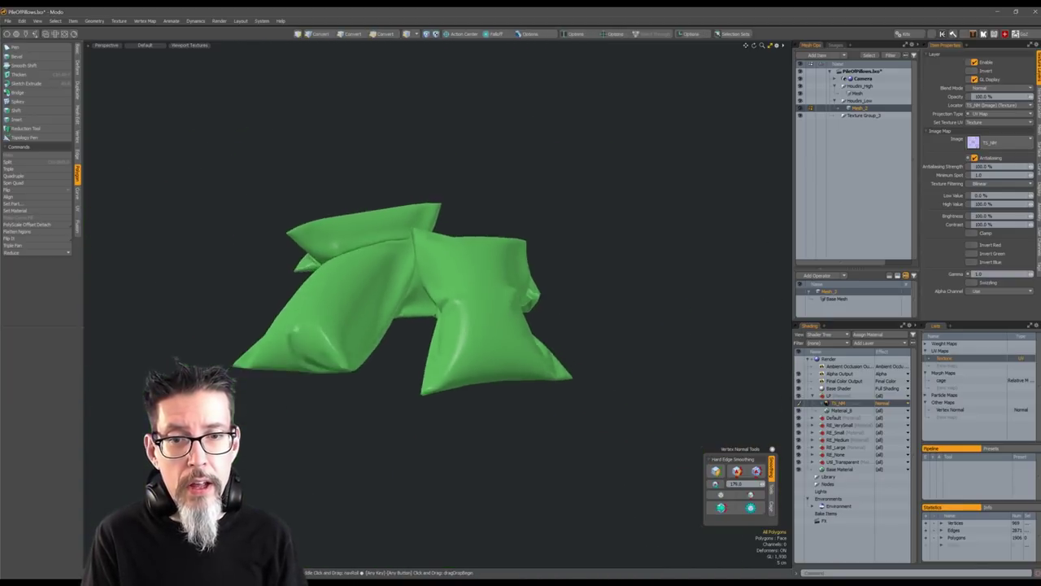
pyautogui.keyDown('alt'); pyautogui.moveTo(537, 280); pyautogui.dragTo(513, 286); pyautogui.keyUp('alt')
pyautogui.keyDown('alt'); pyautogui.moveTo(513, 330); pyautogui.dragTo(509, 286); pyautogui.keyUp('alt')
pyautogui.scroll(3, 455, 330)
pyautogui.scroll(-3, 456, 342)
pyautogui.keyDown('alt'); pyautogui.moveTo(439, 342); pyautogui.dragTo(490, 309); pyautogui.keyUp('alt')
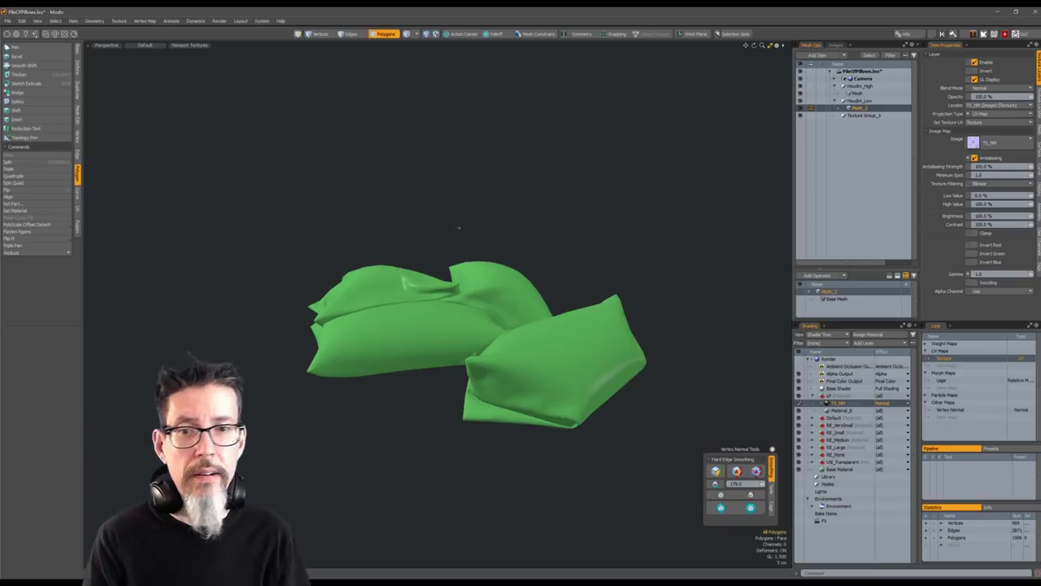
pyautogui.keyDown('alt'); pyautogui.moveTo(550, 245); pyautogui.dragTo(507, 260); pyautogui.keyUp('alt')
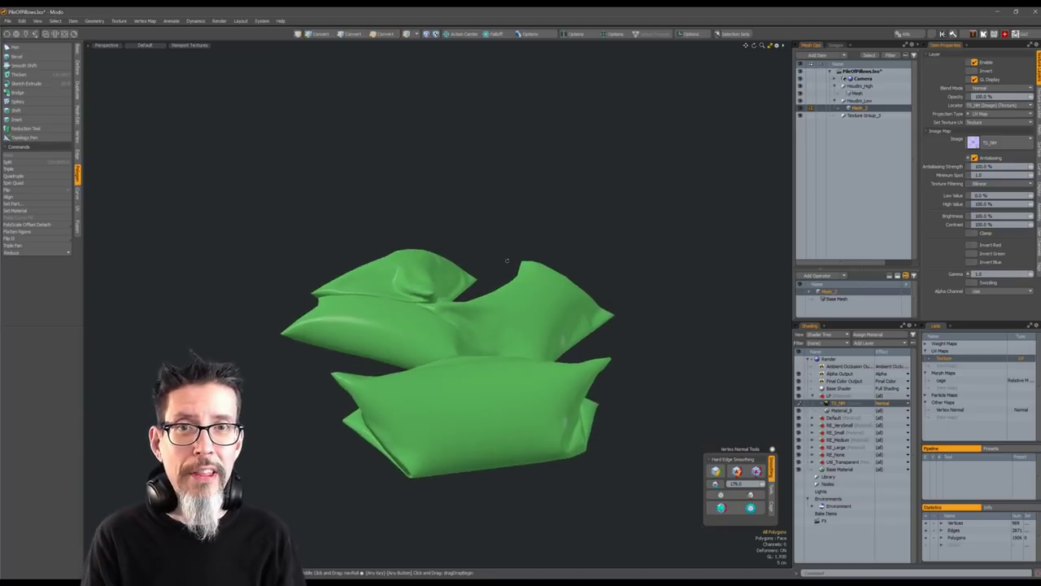